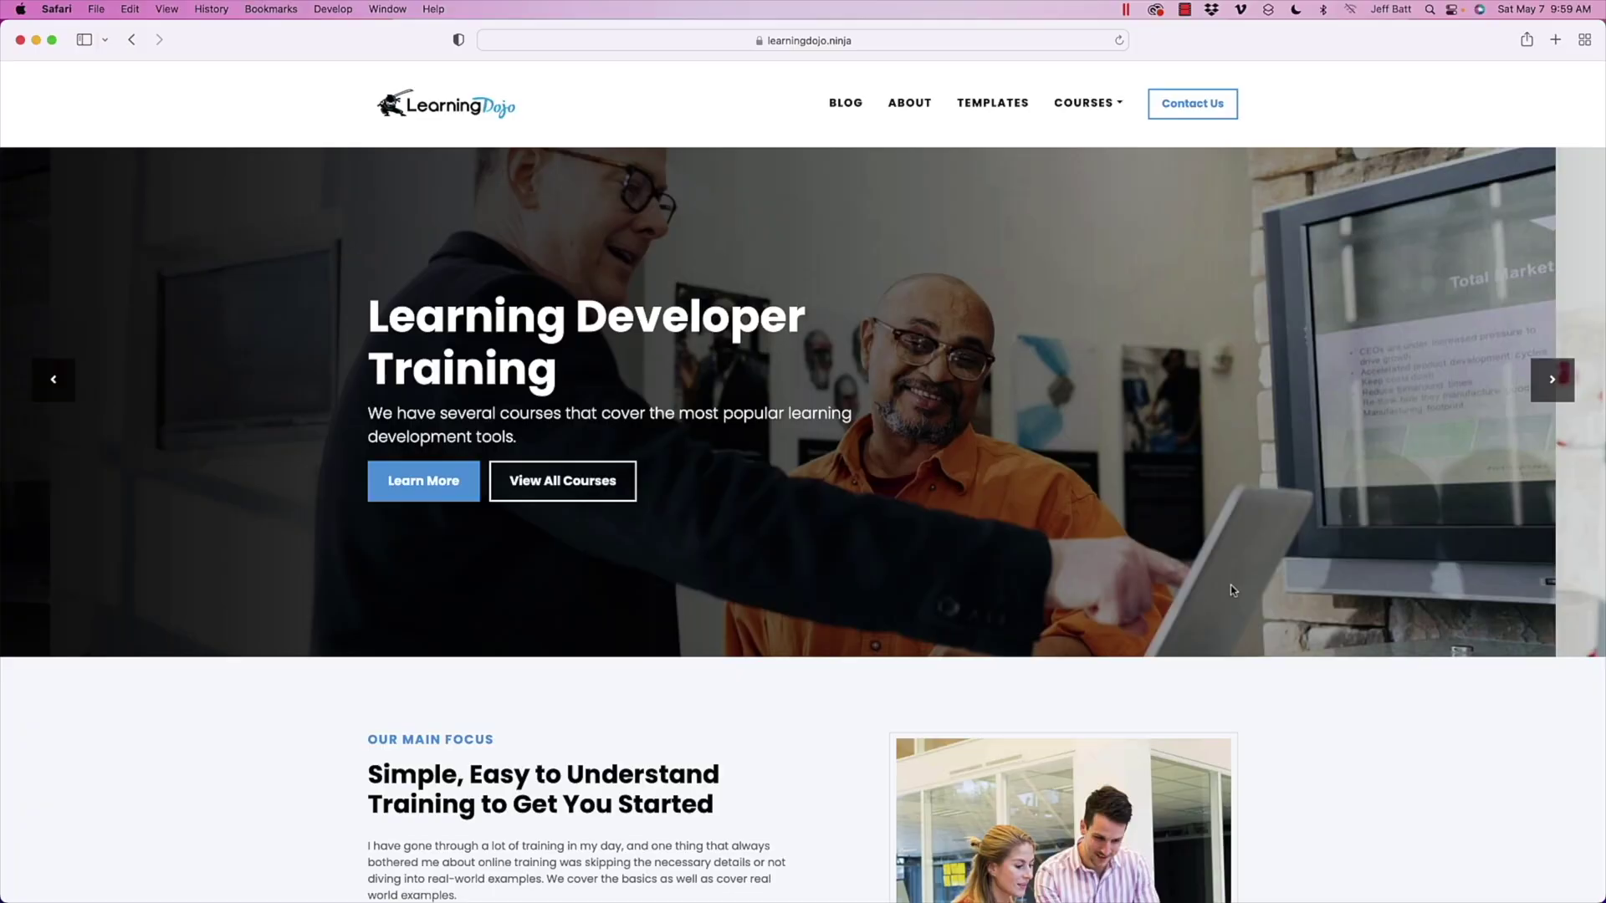
Go from the LearningDojo blog to the Templates page and scroll through the template cards
left_click(846, 102)
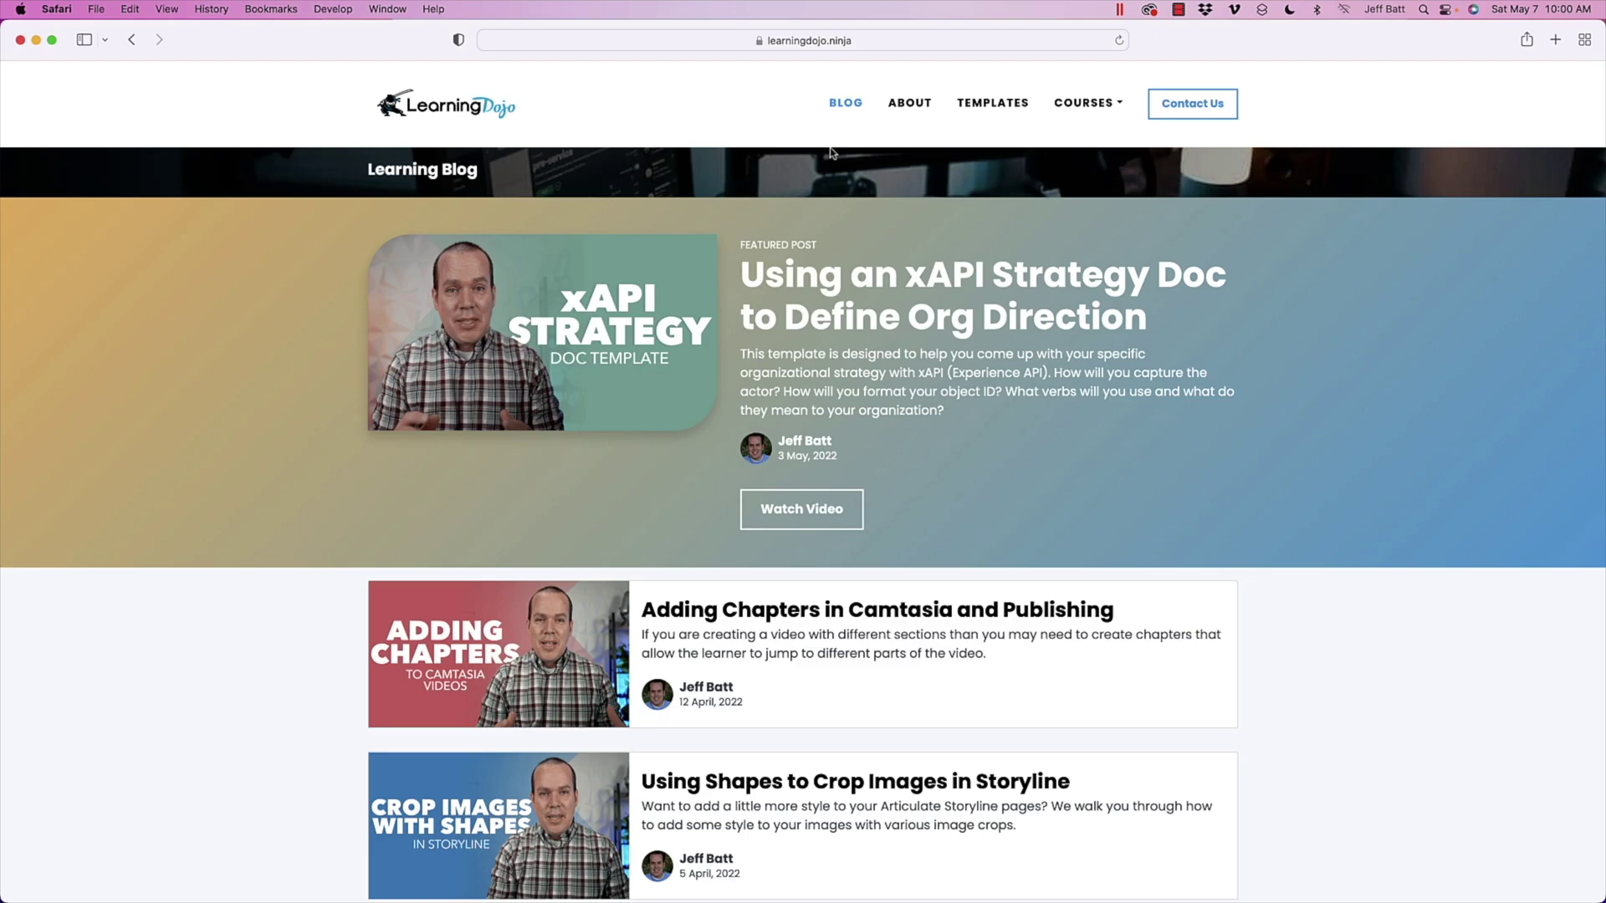
left_click(993, 103)
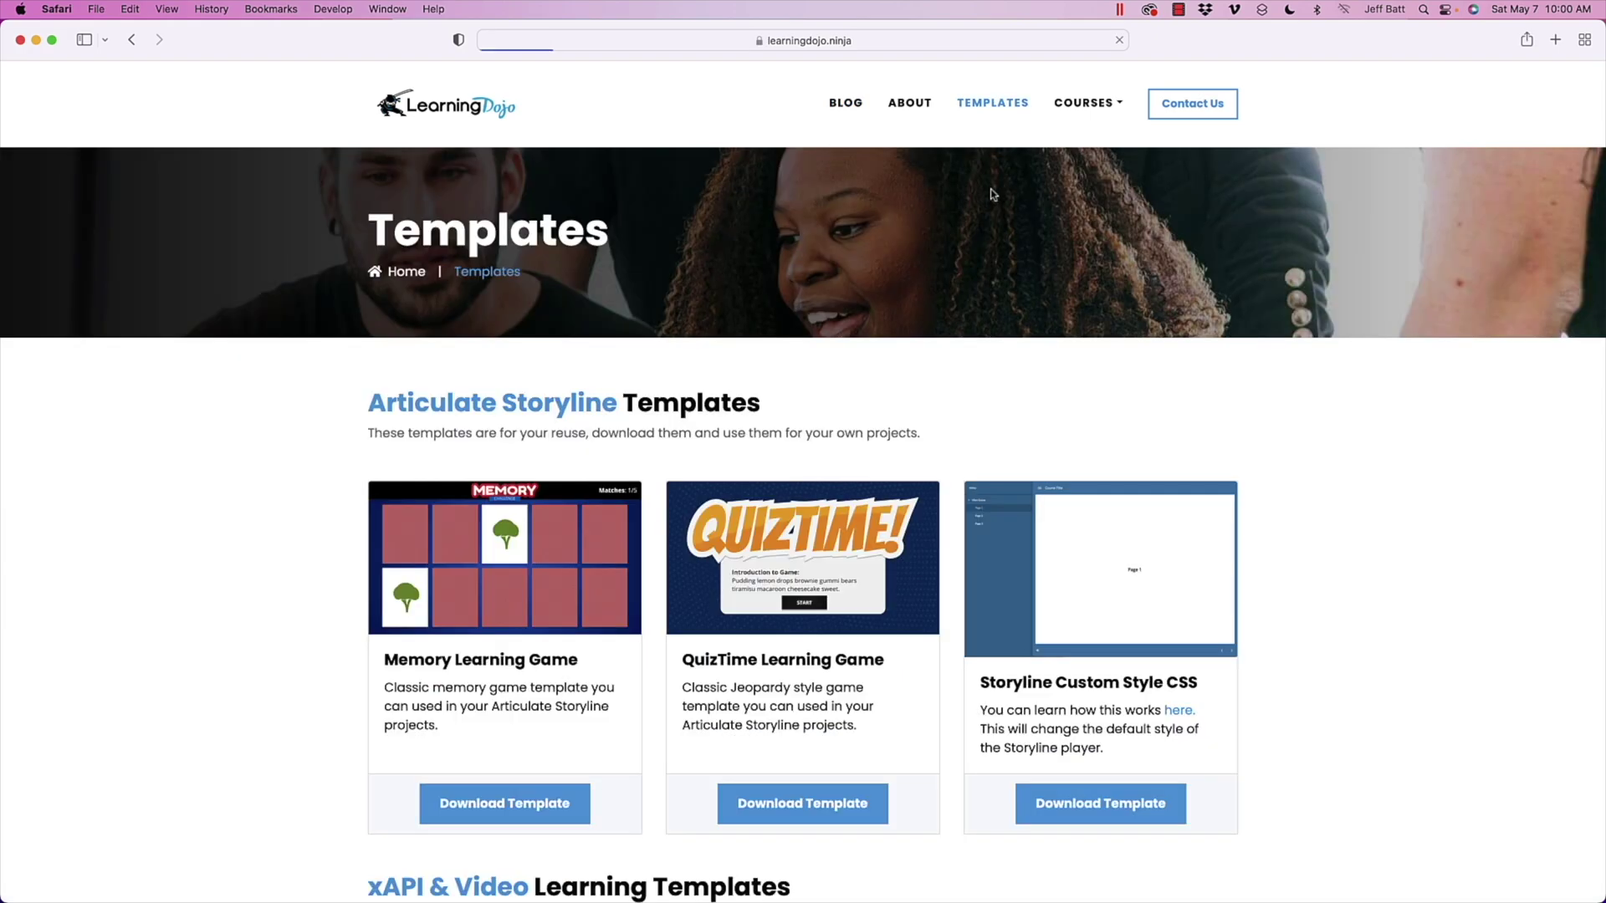
scroll(990, 194, "down", 2)
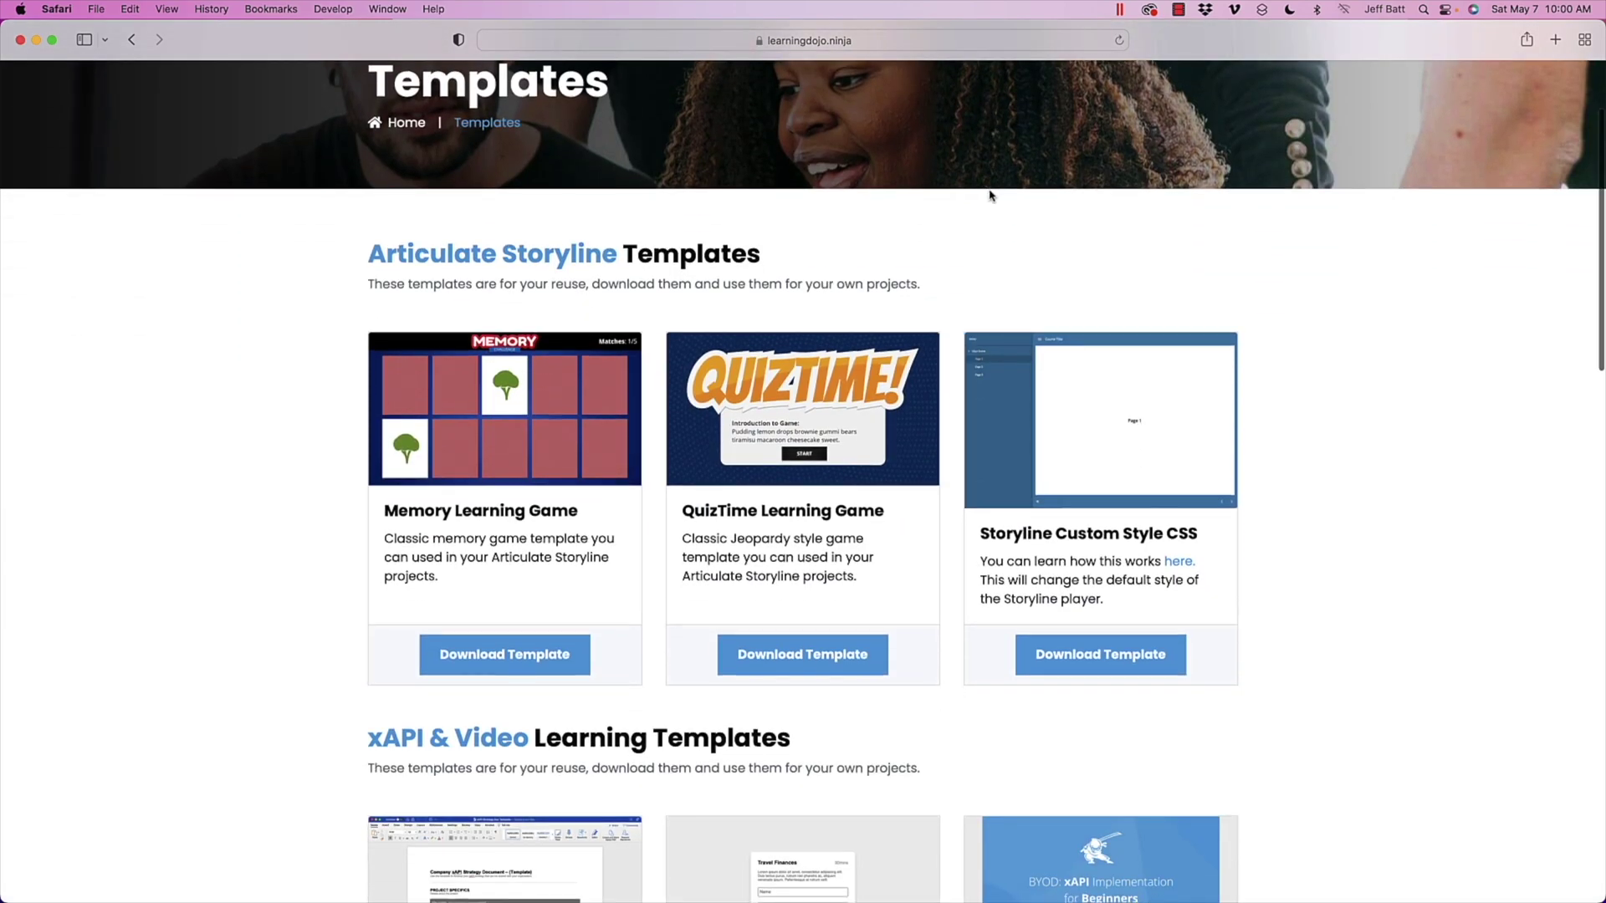
scroll(991, 195, "down", 6)
scroll(989, 196, "up", 8)
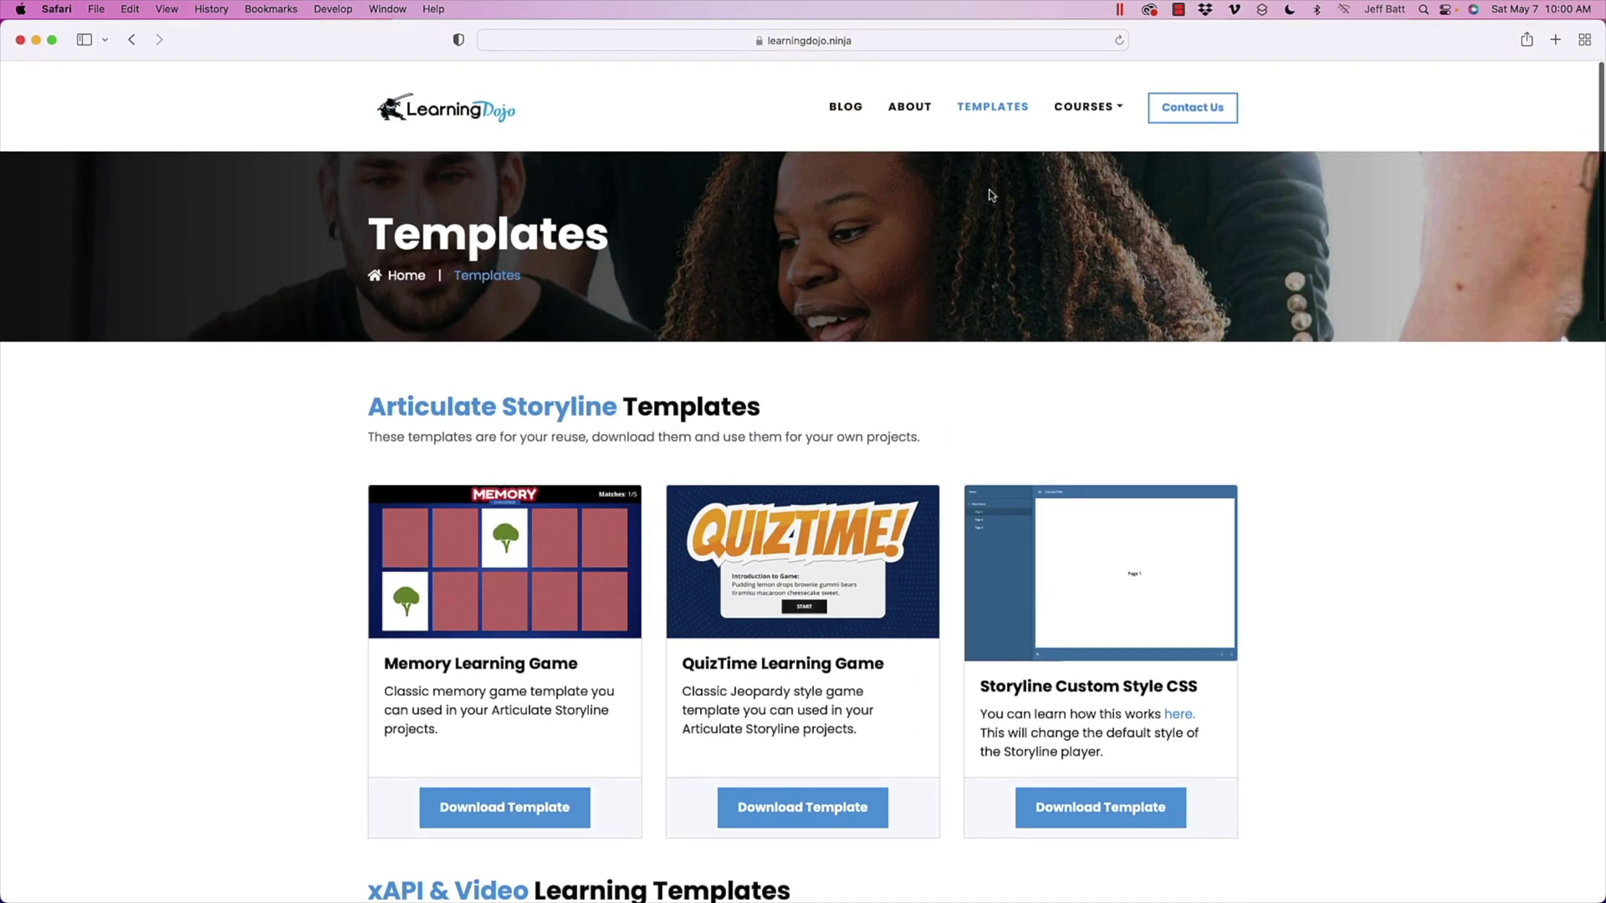
mouse_move(1079, 117)
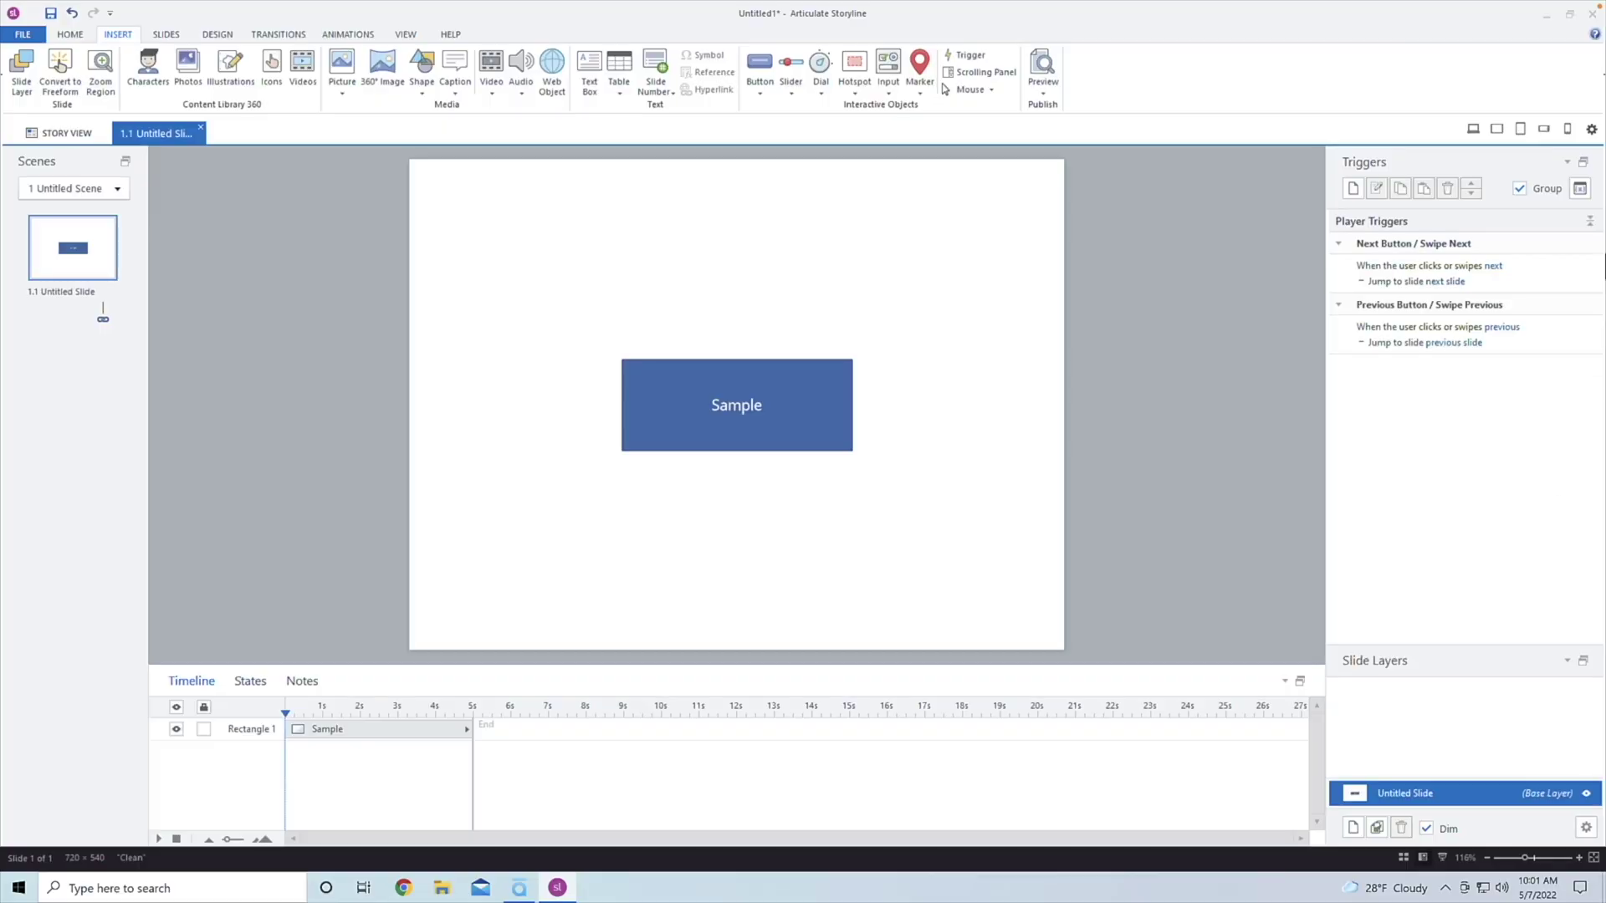
In Publish settings, keep SCORM 1.2 and switch reporting from an LMS to an external LRS
left_click(82, 34)
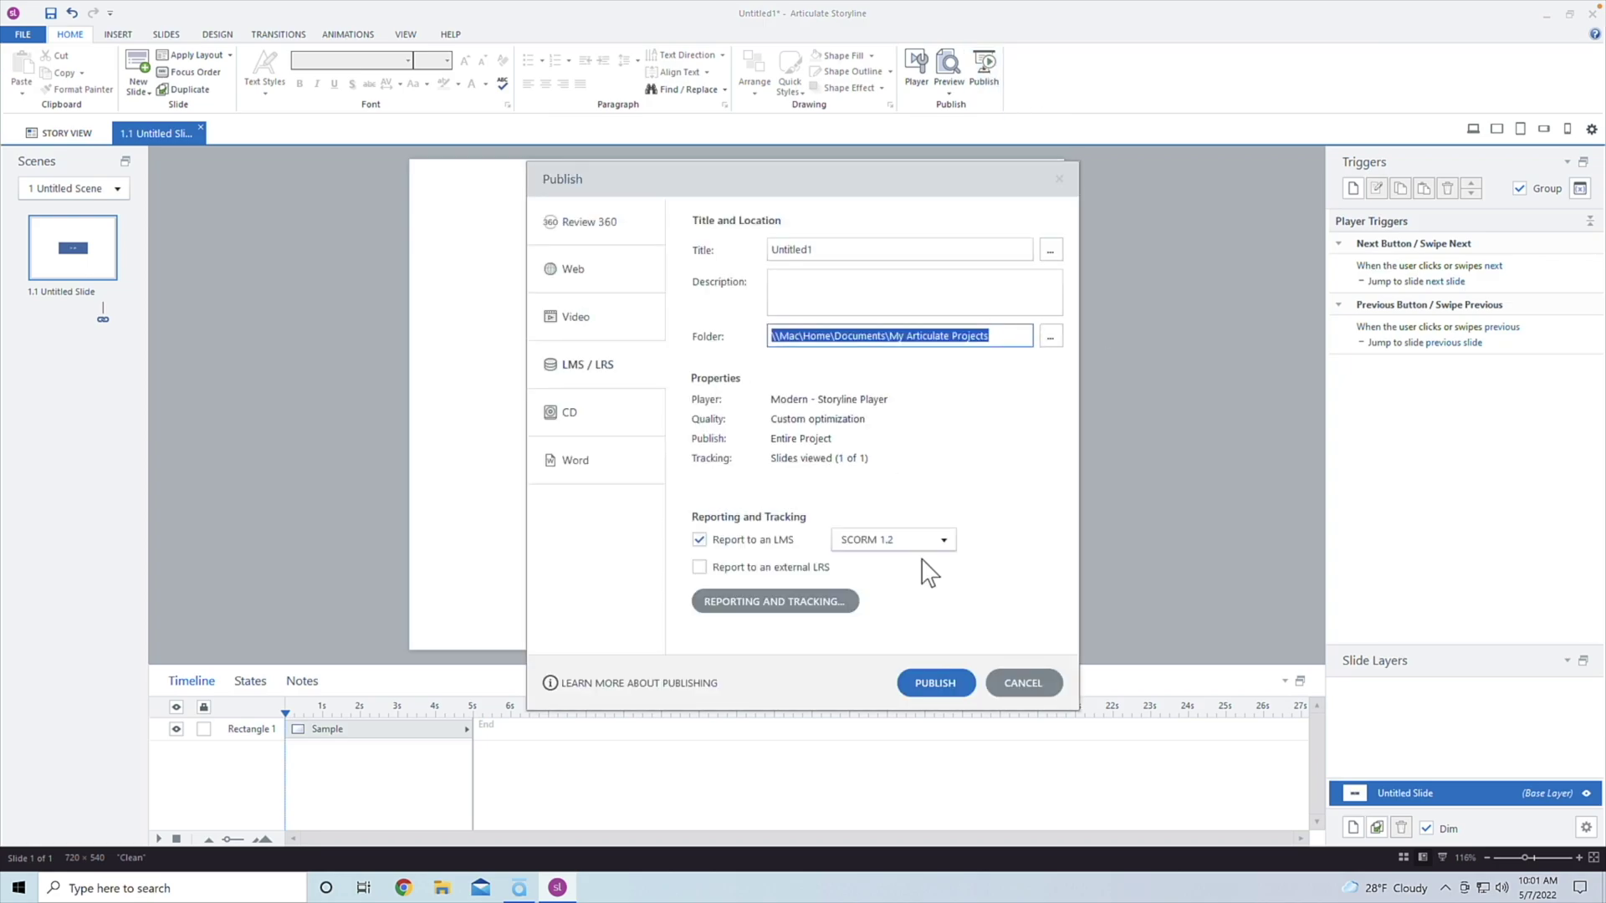
left_click(933, 548)
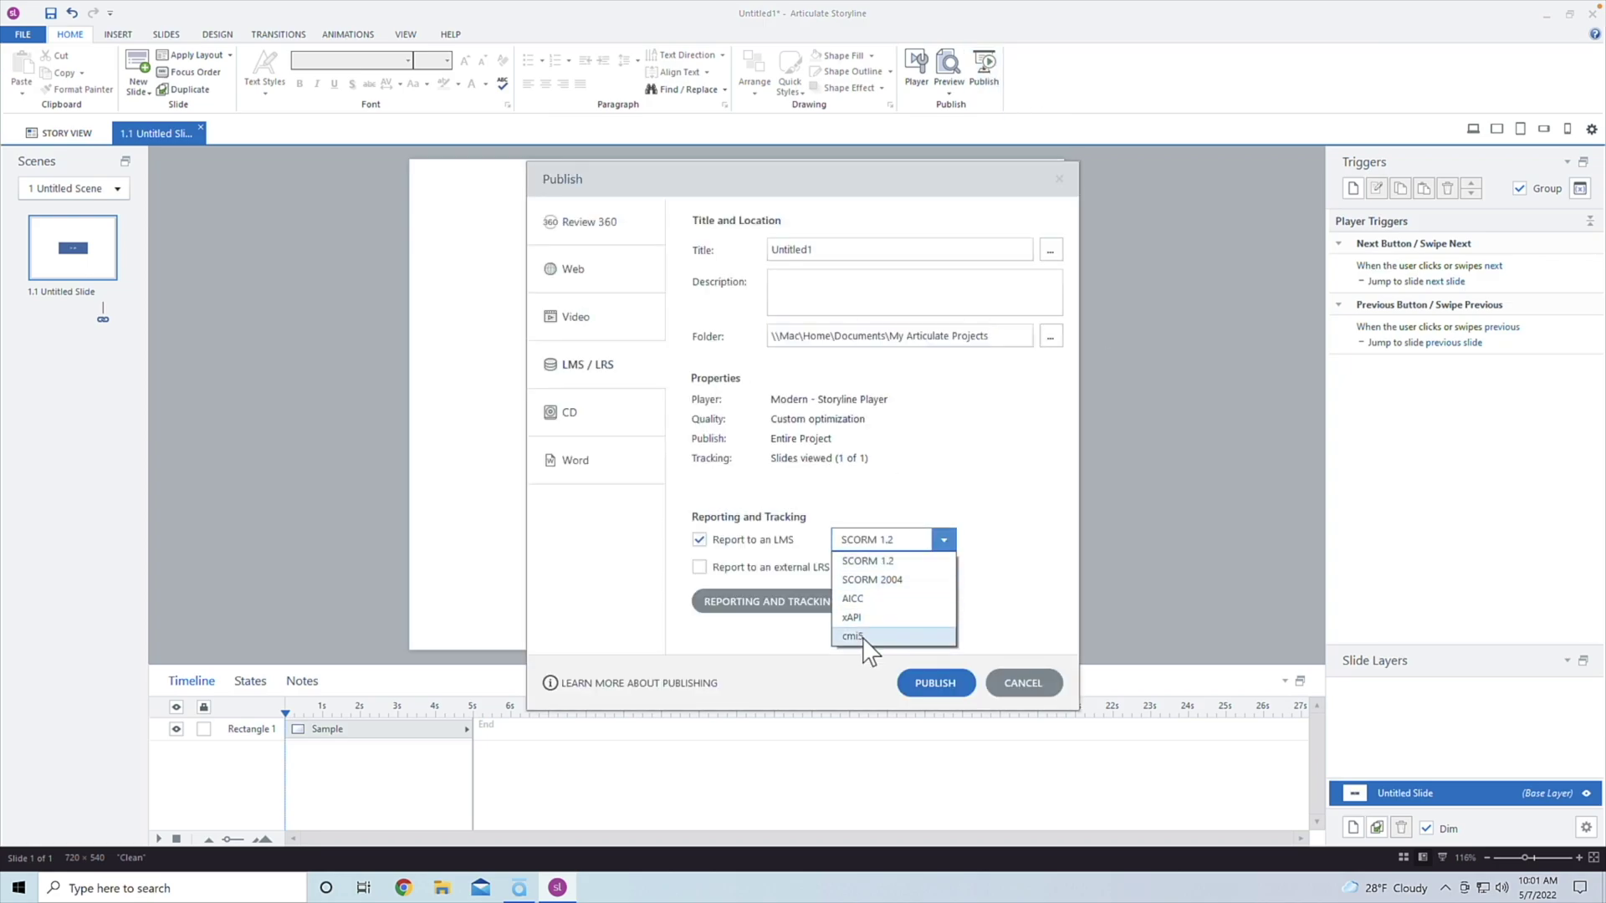
left_click(759, 572)
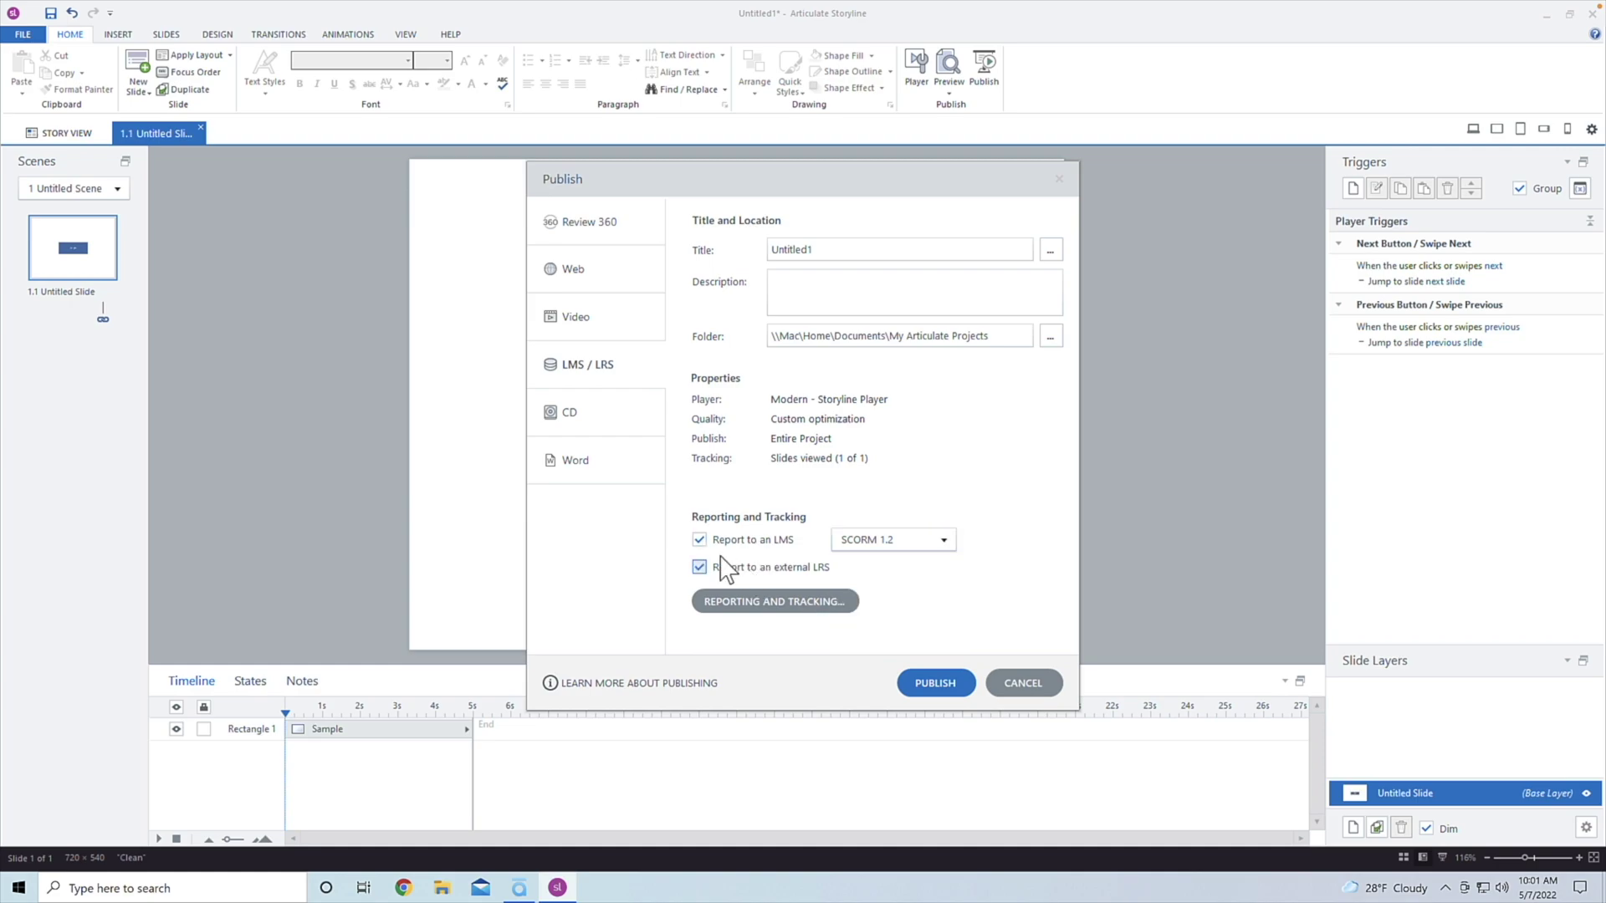
left_click(699, 567)
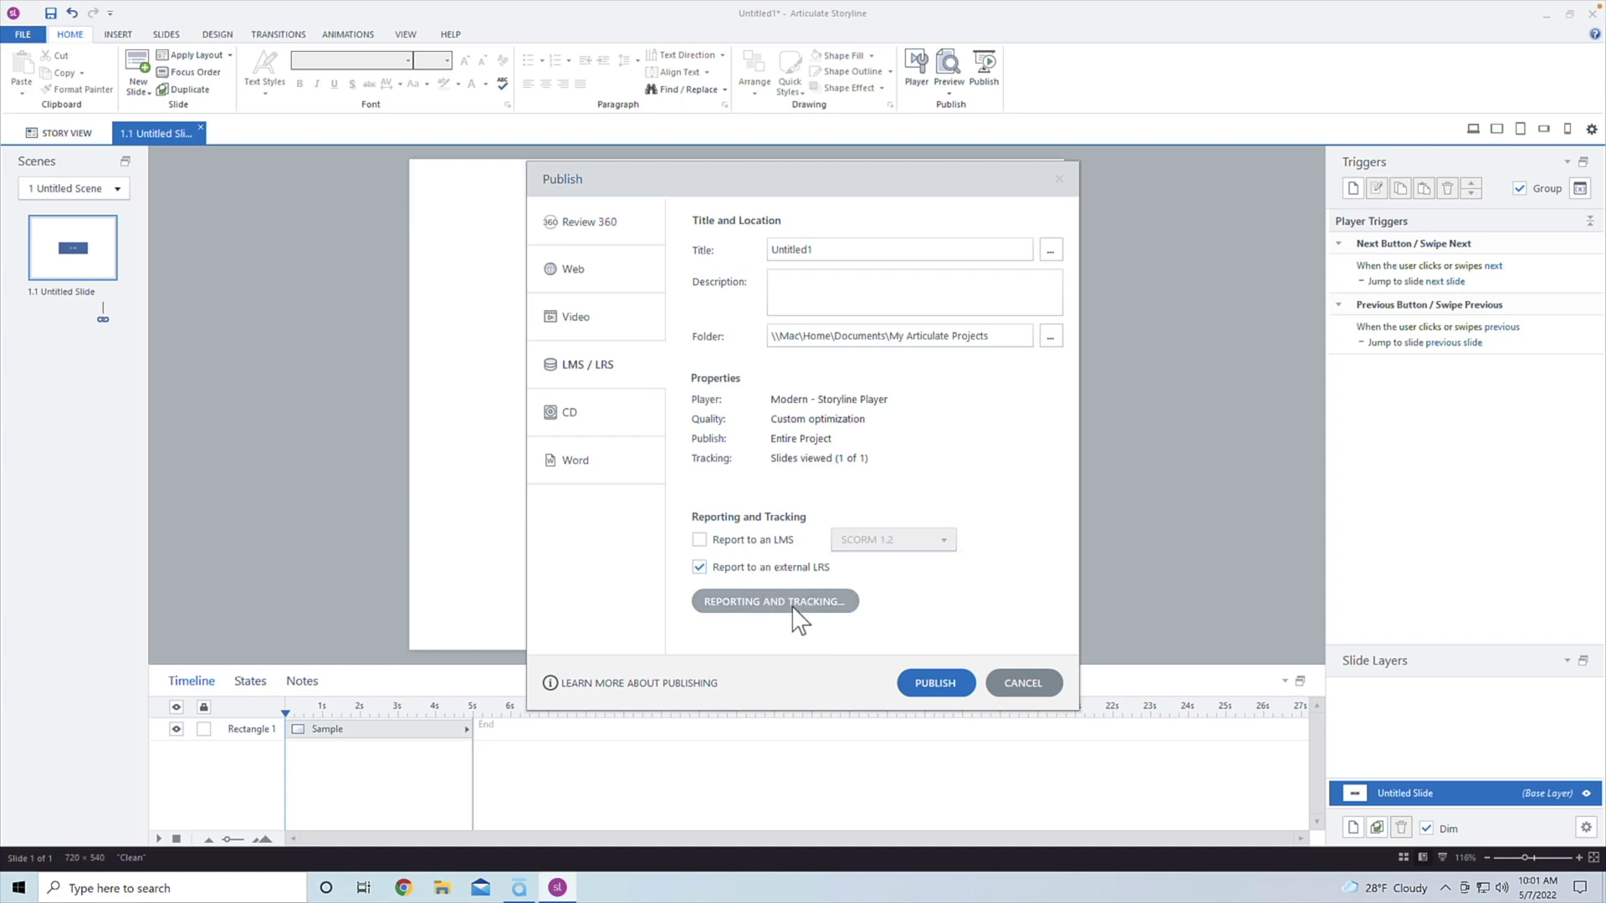
In Reporting and Tracking options, choose Manual LRS configuration and focus the endpoint field
left_click(794, 603)
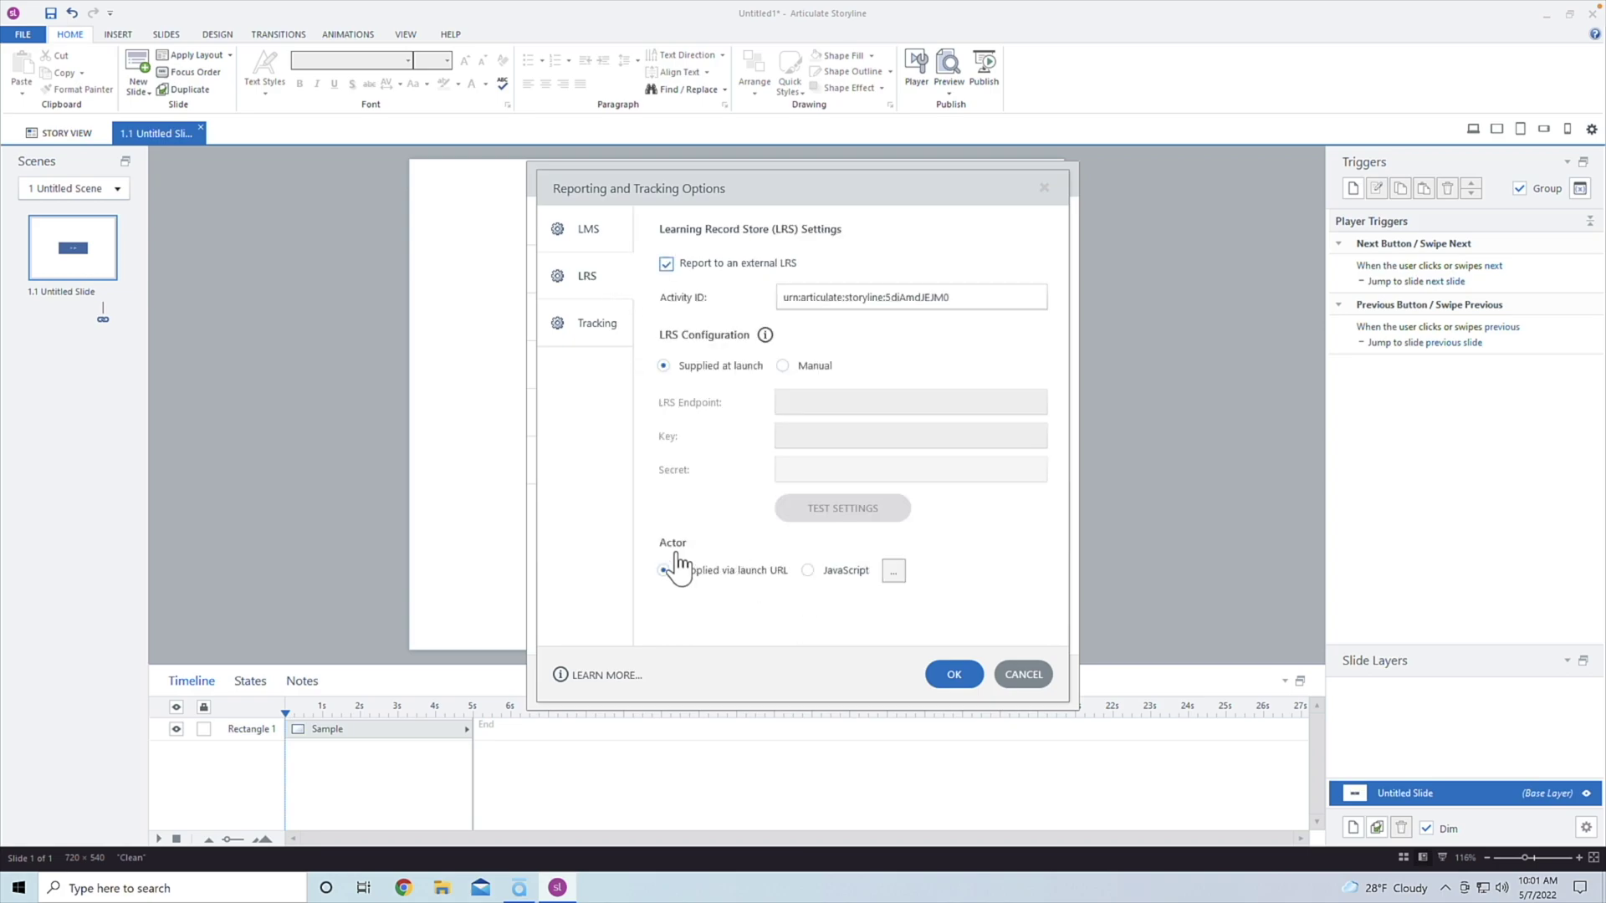
left_click(783, 367)
left_click(876, 404)
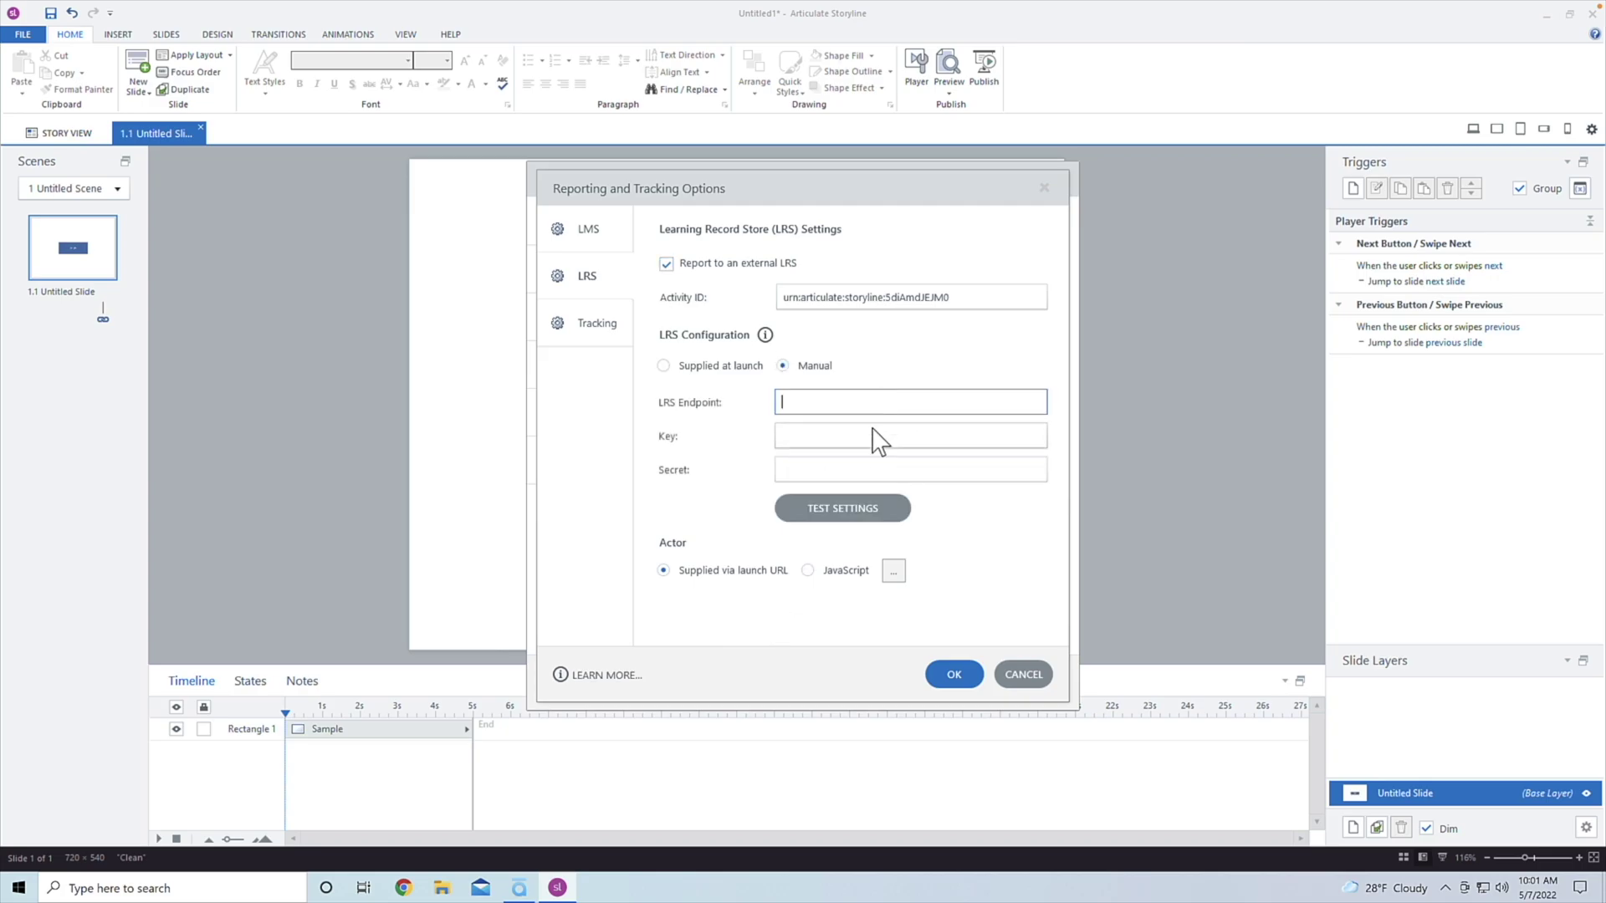
left_click(875, 436)
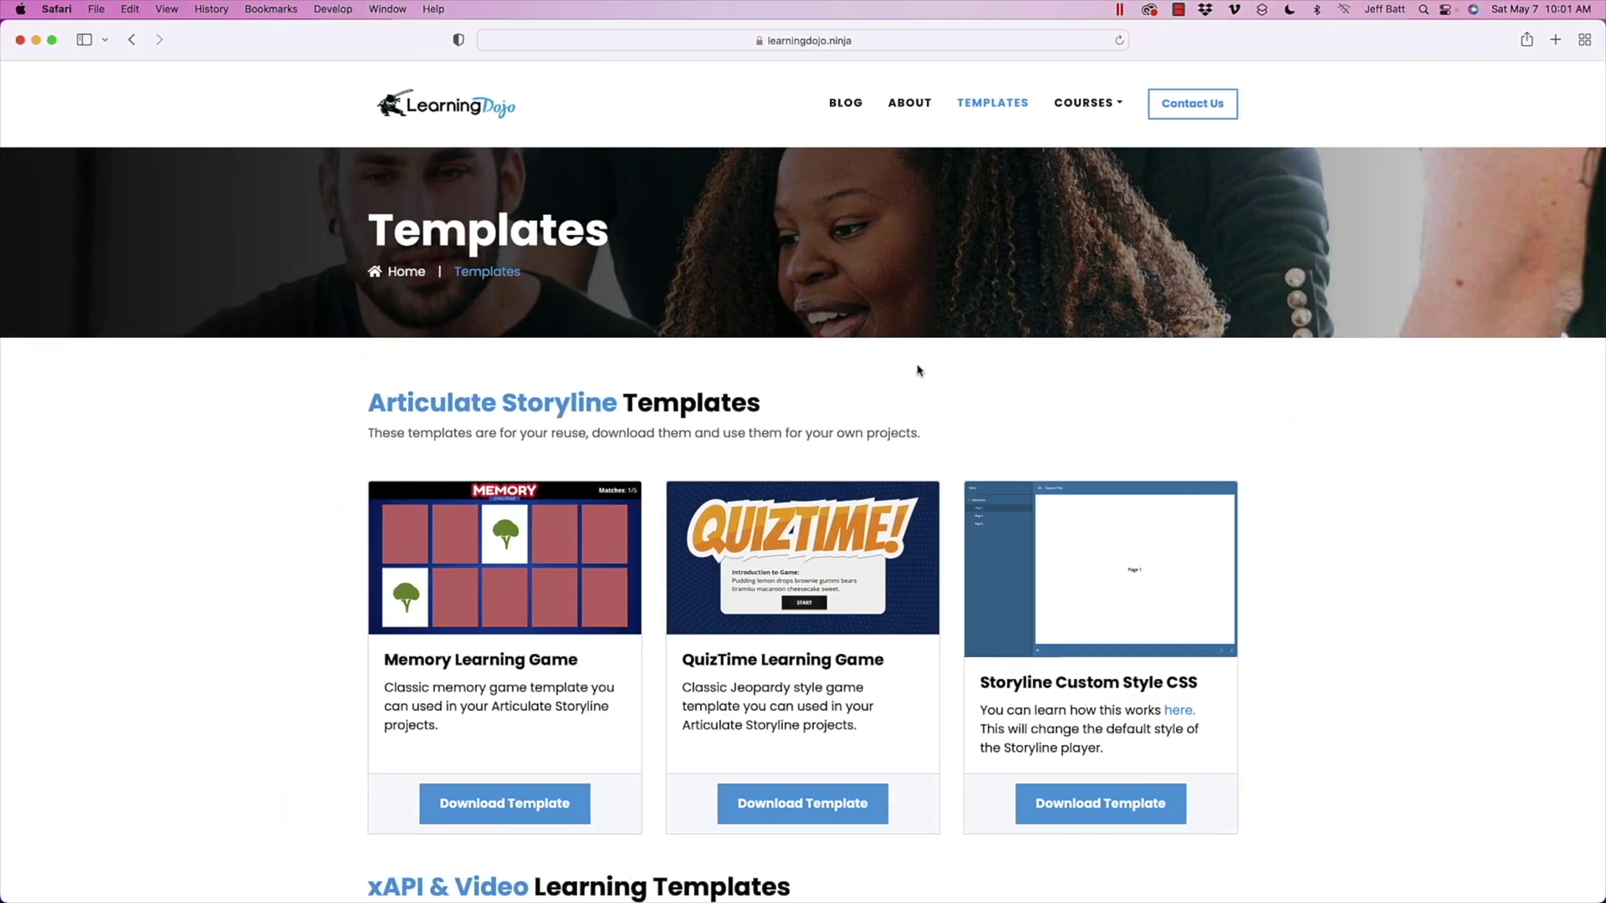
Open cloud.scorm.com in a new tab, sign in with the saved login, and go to xAPI LRS
key("super+t")
type("cloud.scorm.com")
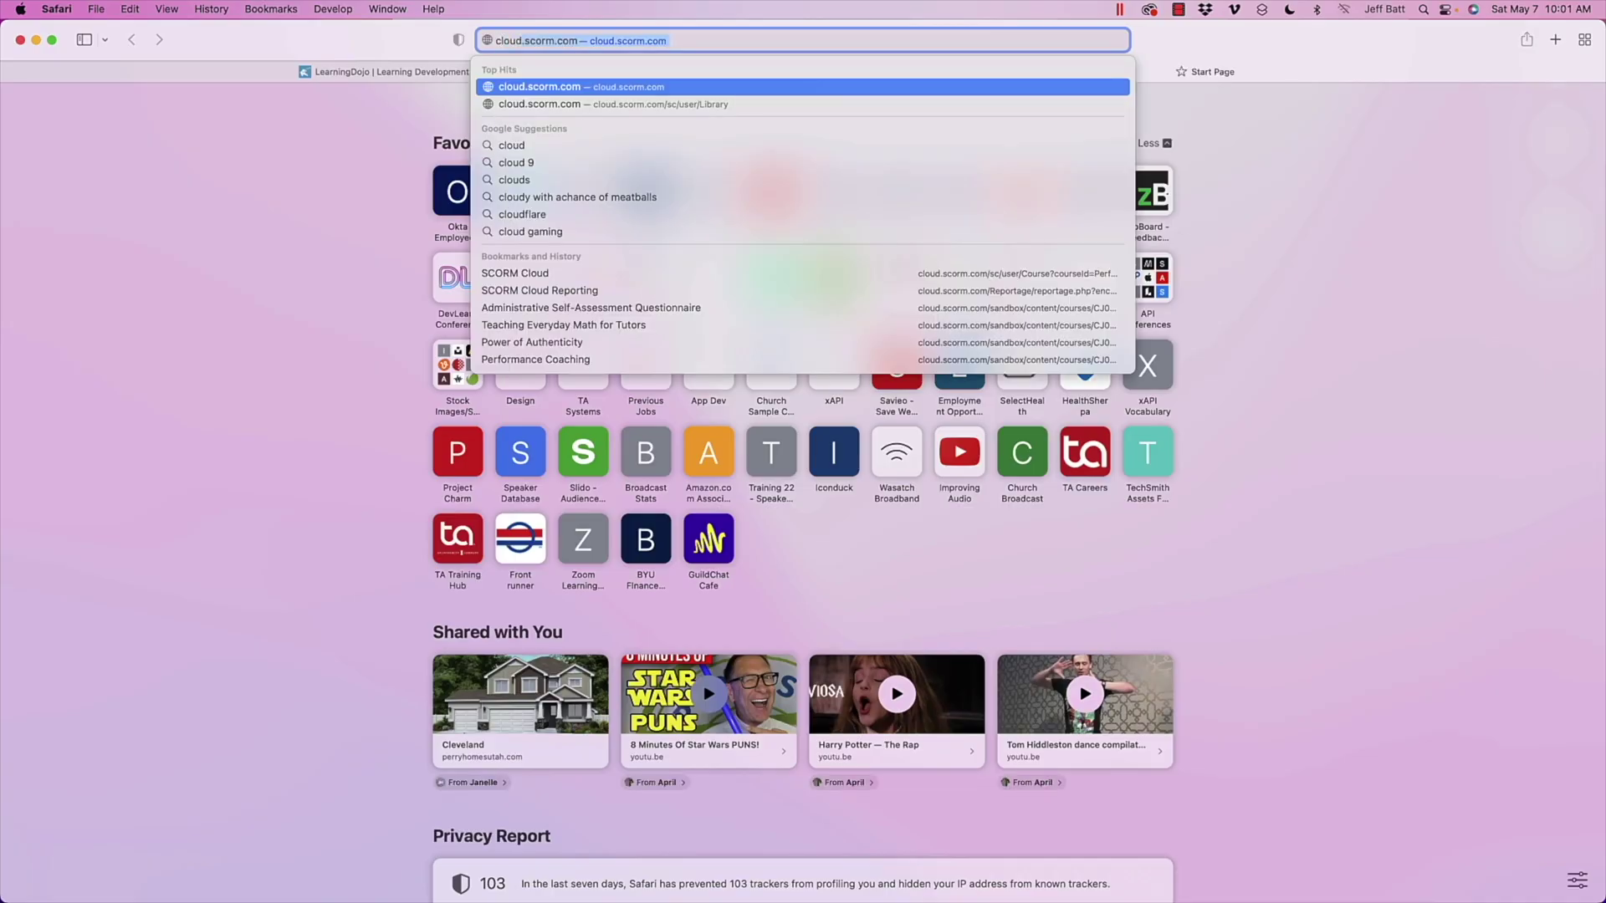
key("Return")
left_click(824, 393)
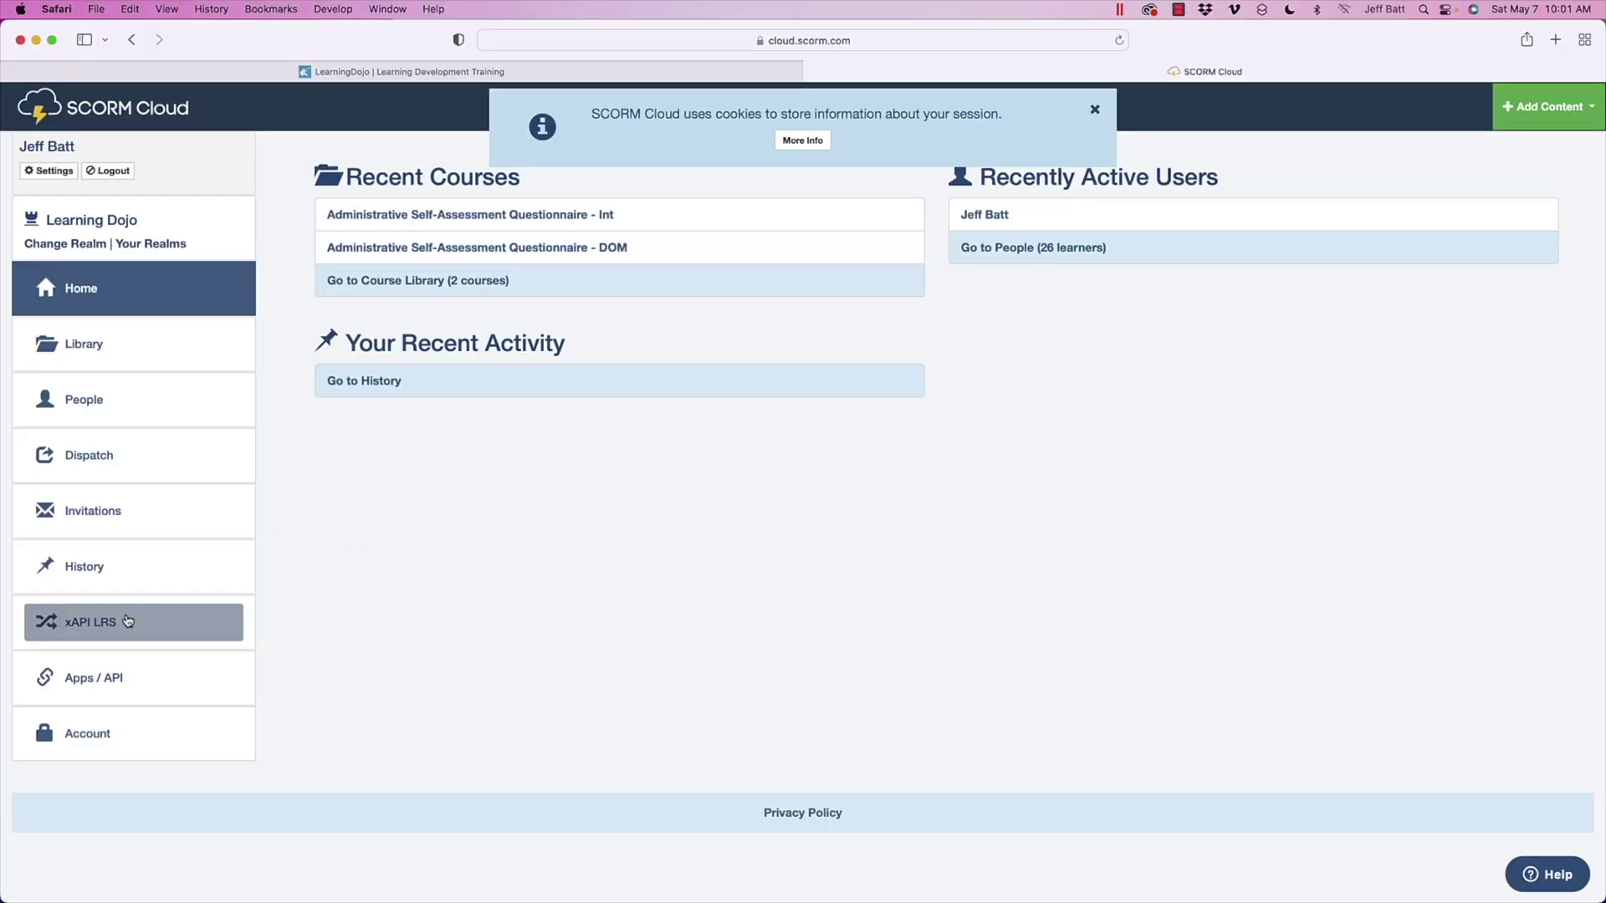
left_click(138, 621)
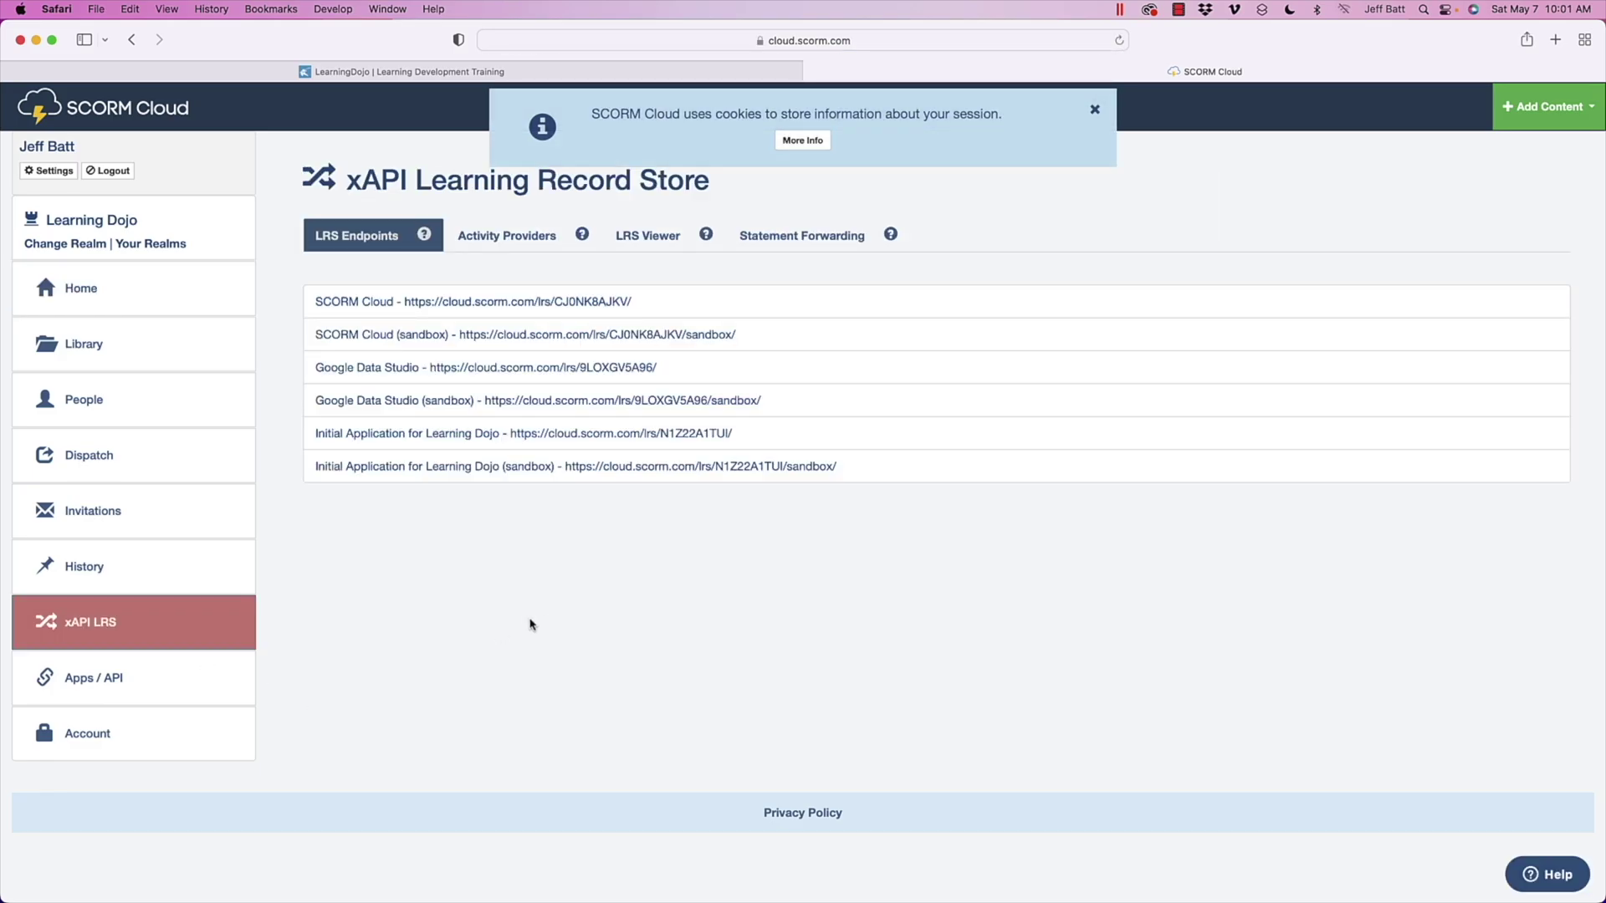
Copy the SCORM Cloud sandbox endpoint into Storyline's LRS endpoint field
left_click_drag(738, 337, 459, 329)
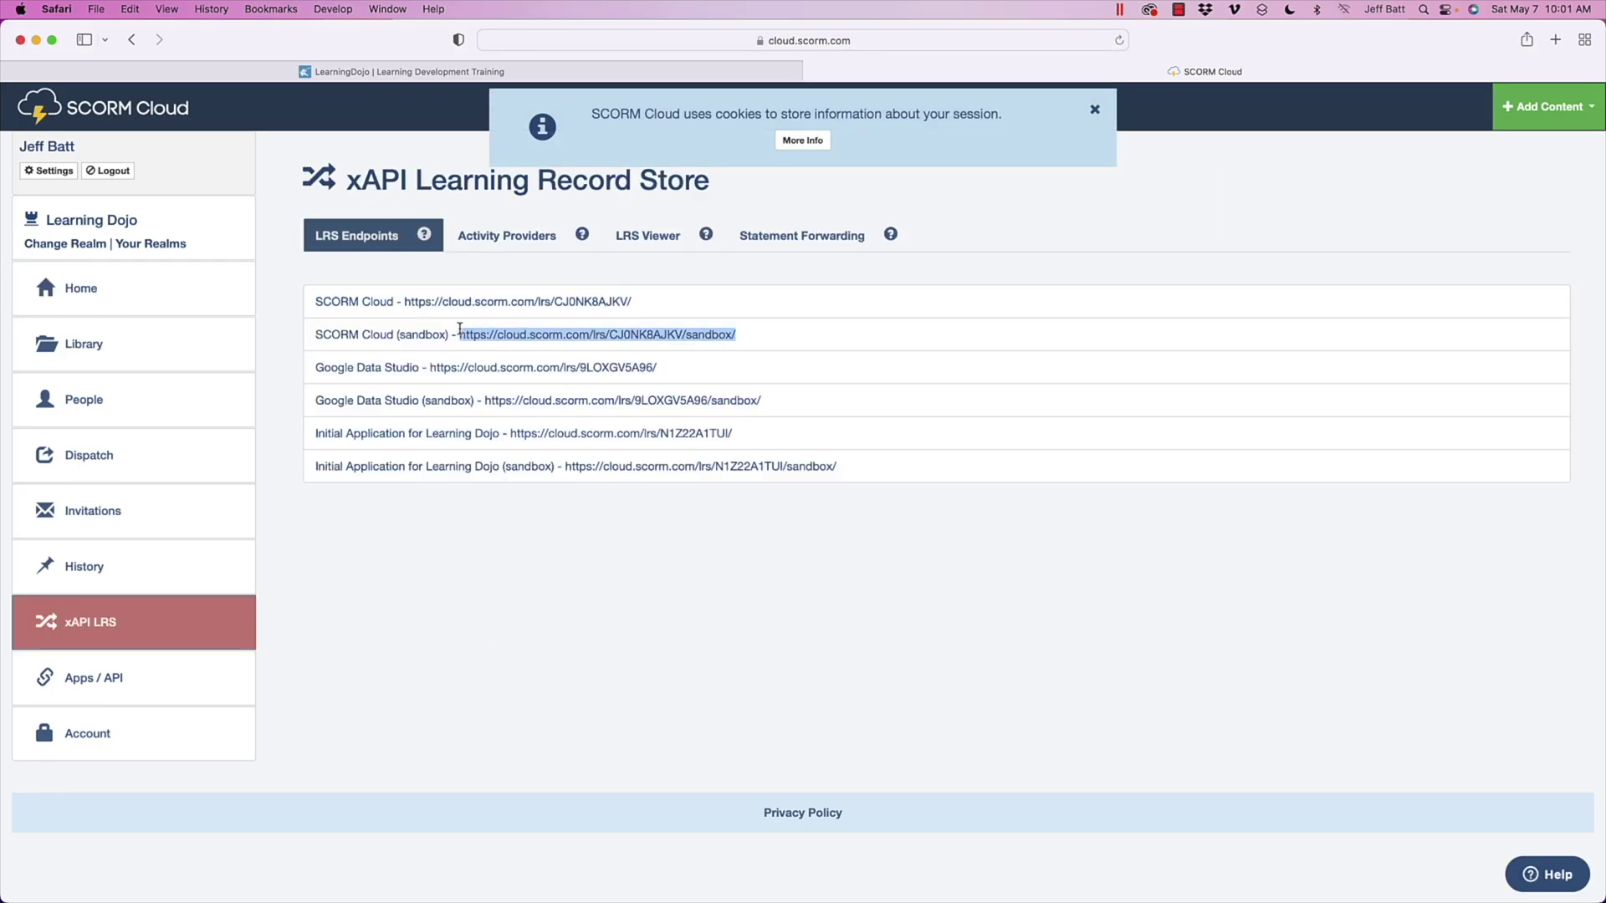
key("super+c")
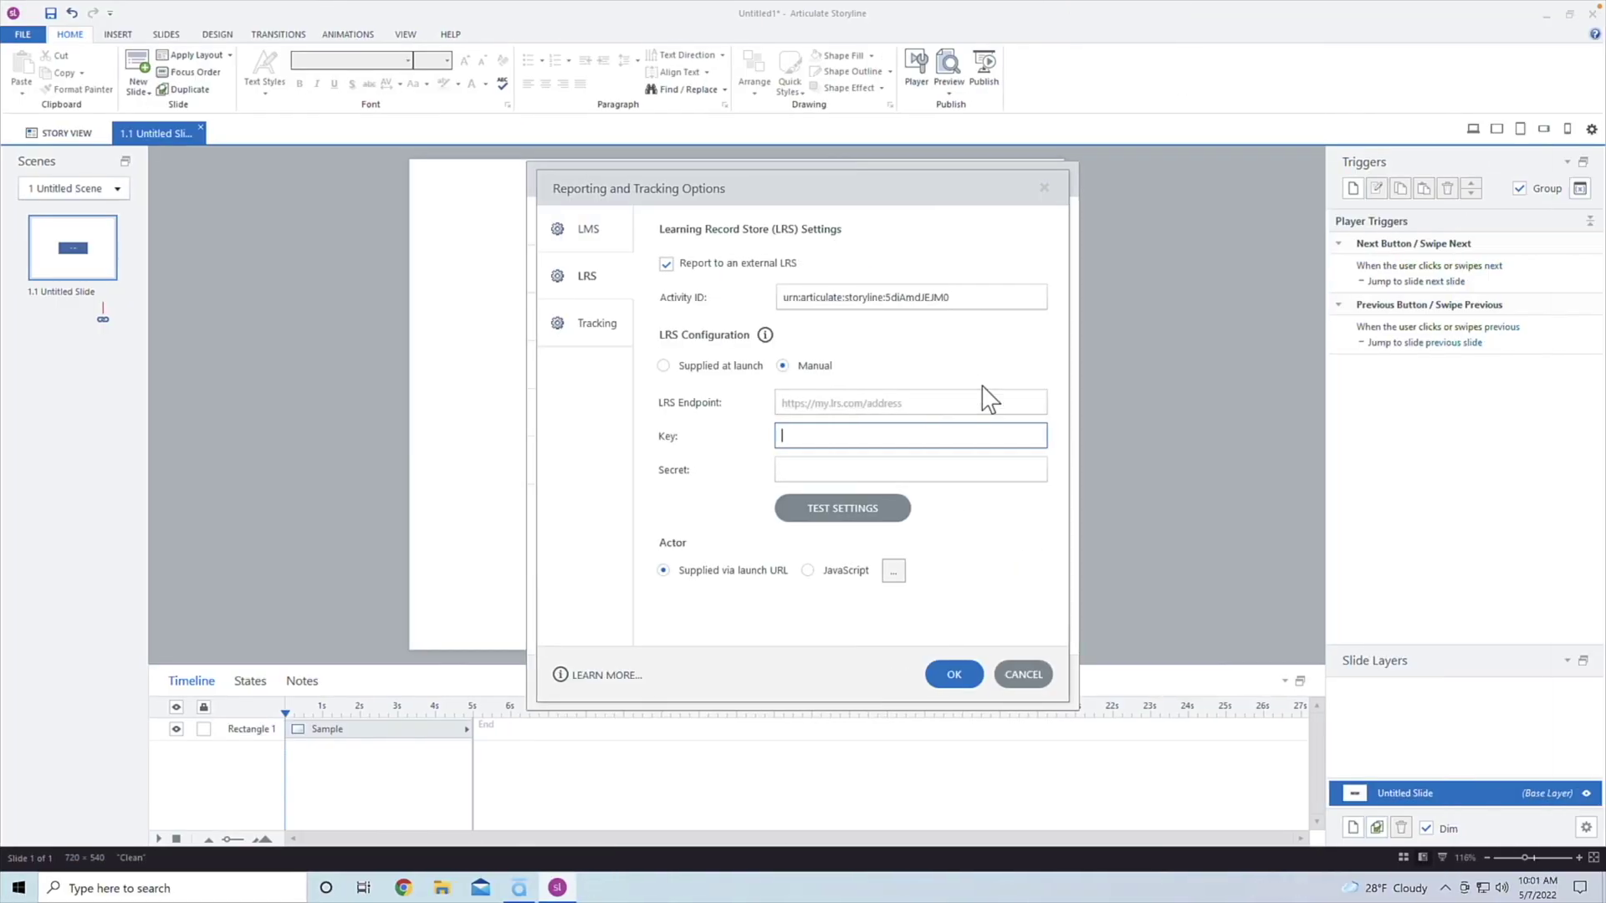
left_click(898, 402)
key("ctrl+v")
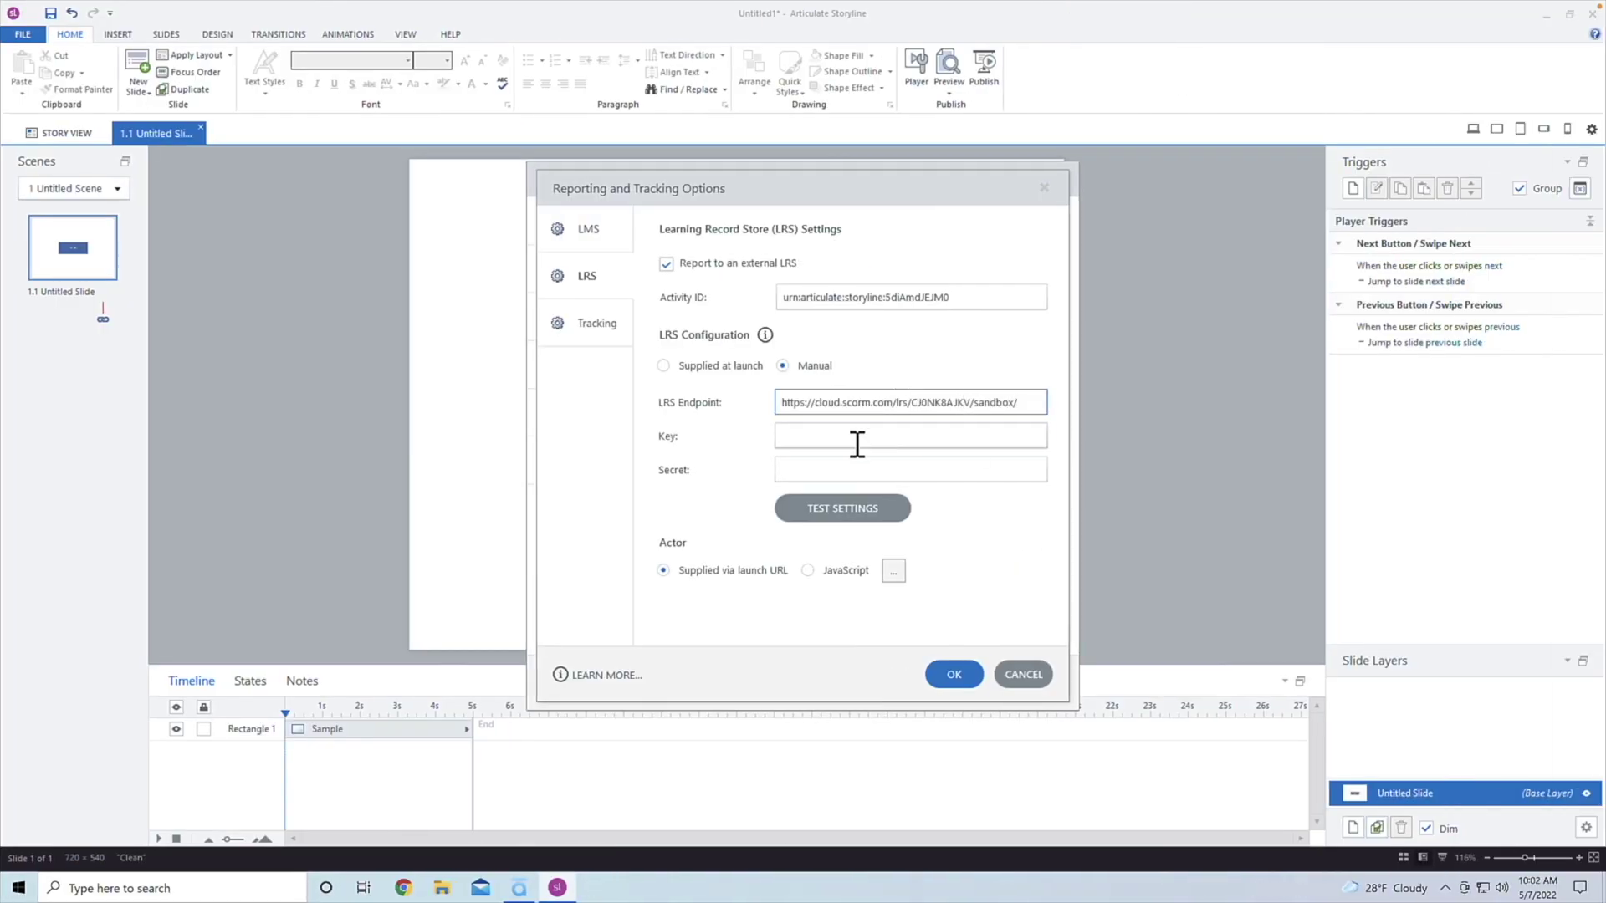
left_click(855, 444)
key("Tab")
left_click(855, 444)
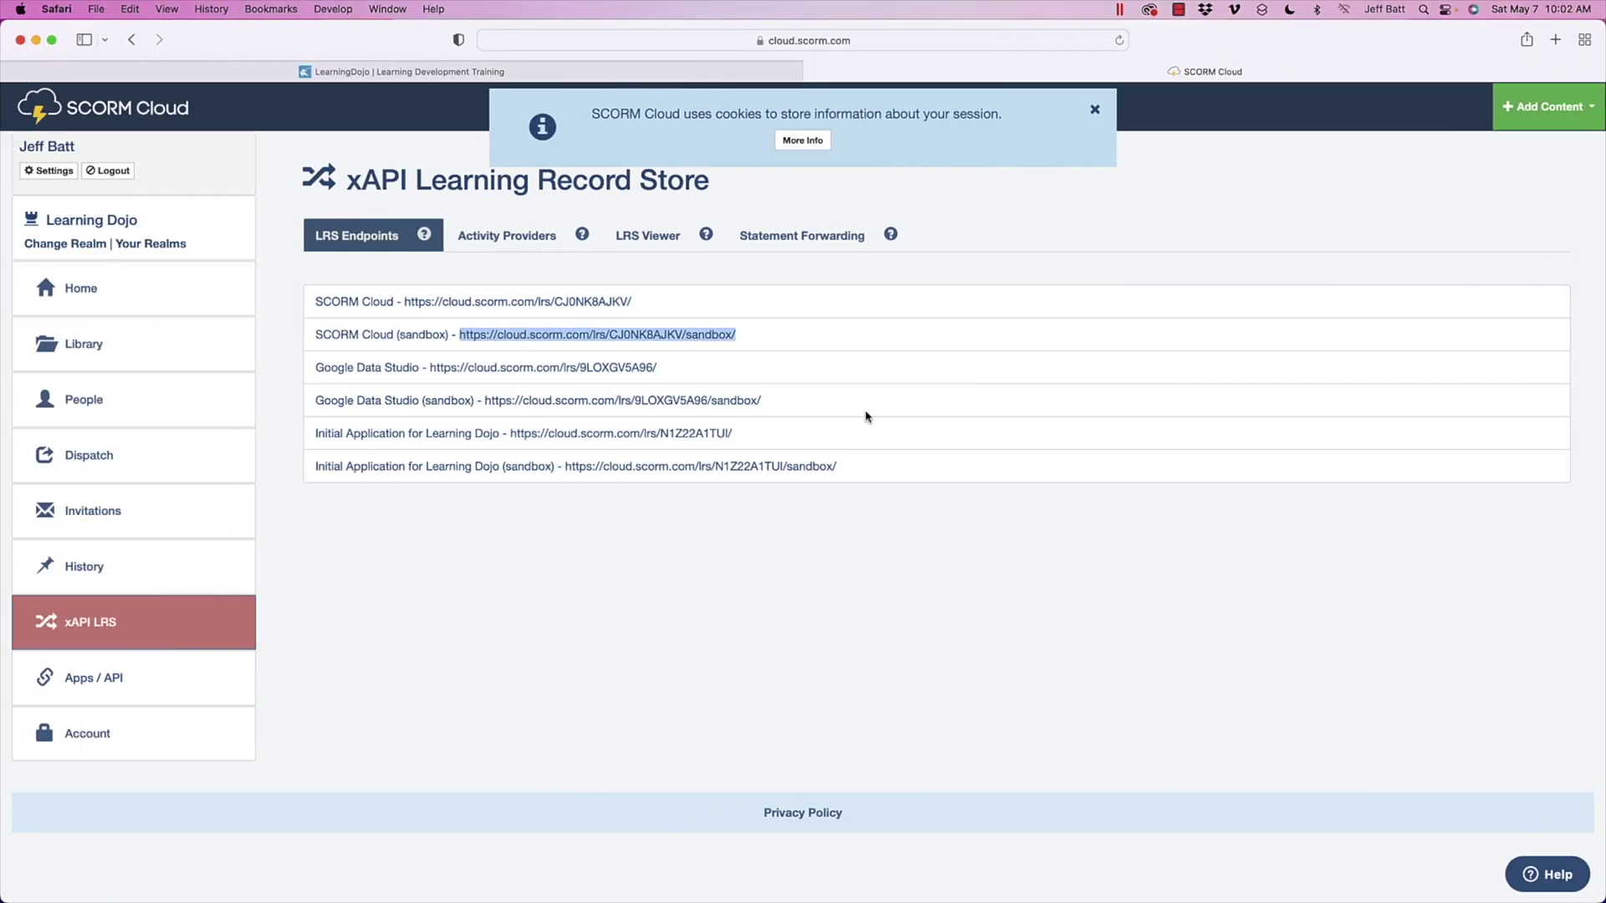
Paste the Sample App key and secret from Activity Providers into Storyline, then test the settings
left_click(533, 245)
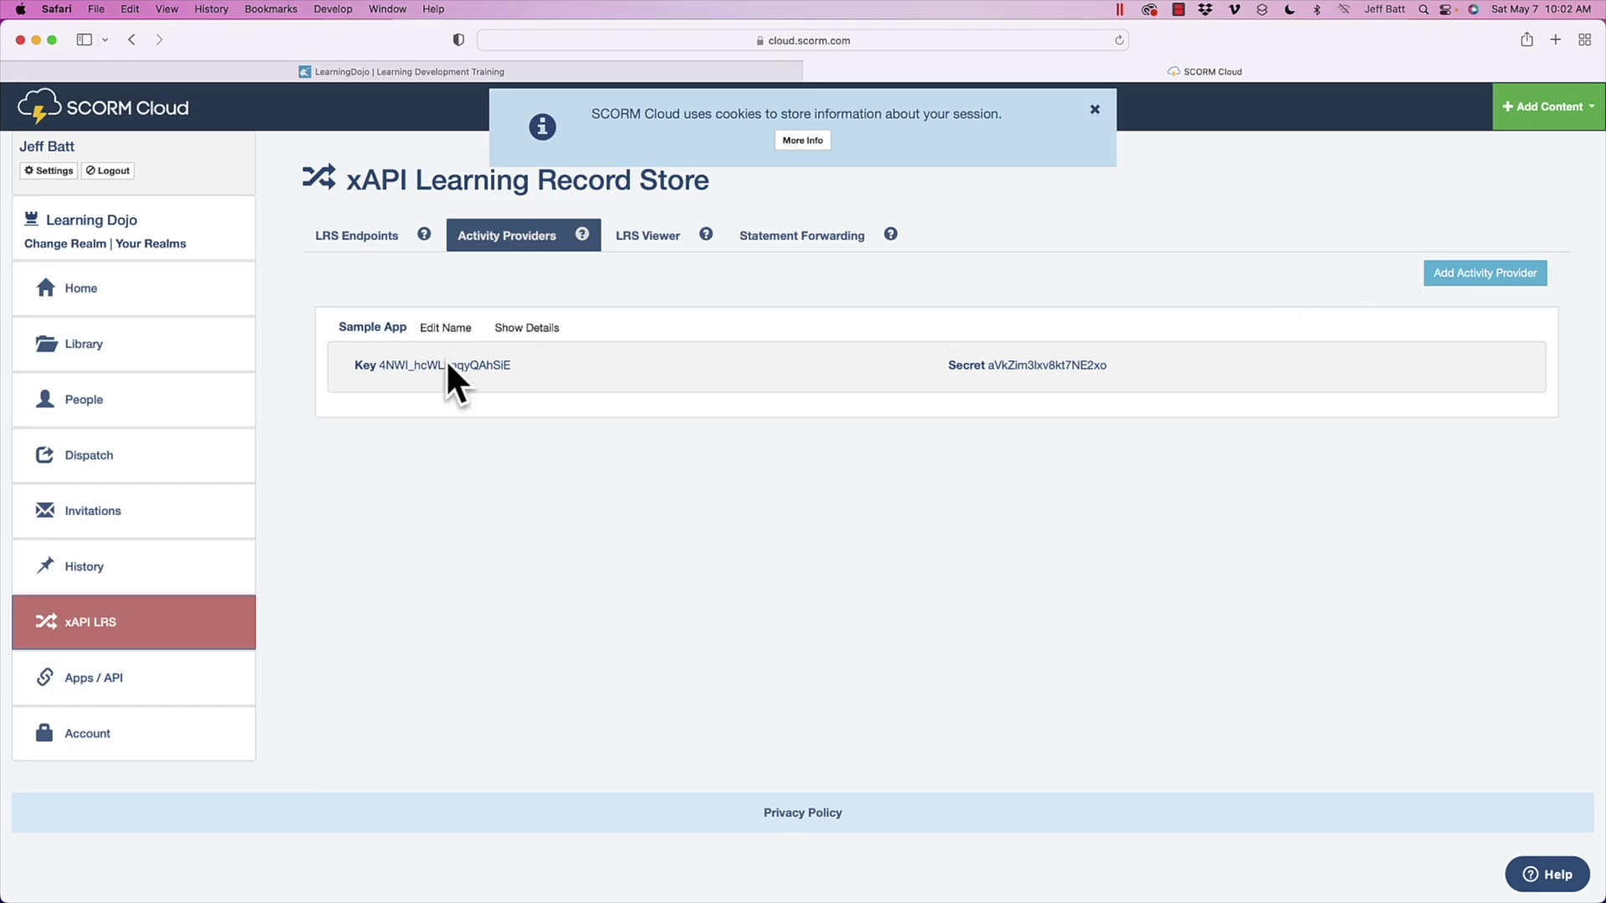
double_click(446, 366)
key("super+c")
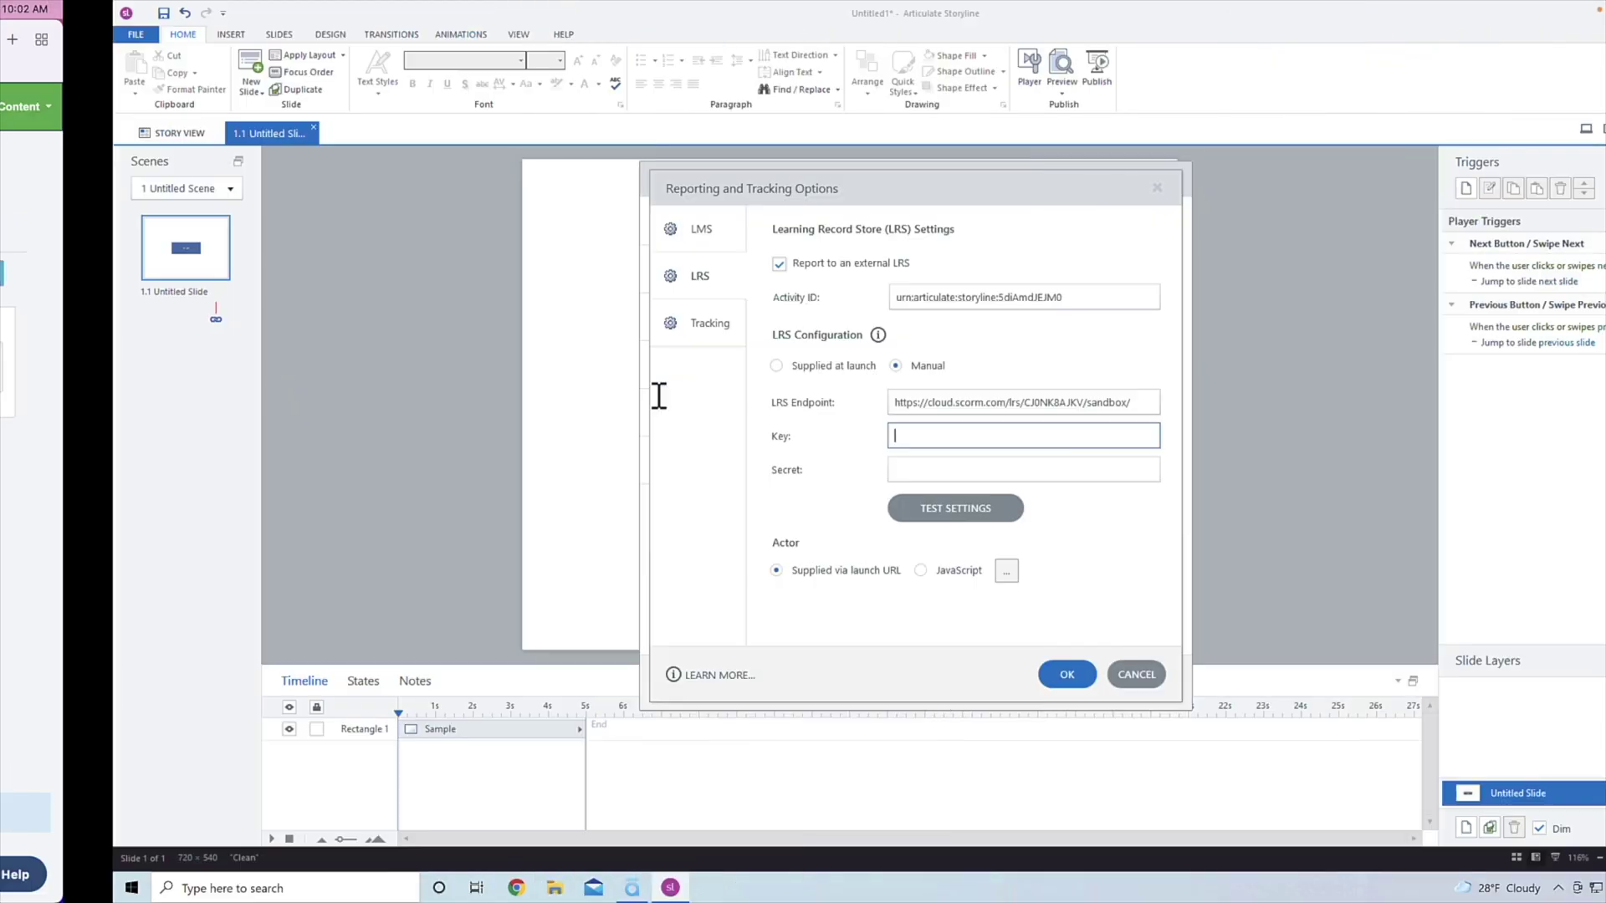
key("ctrl+v")
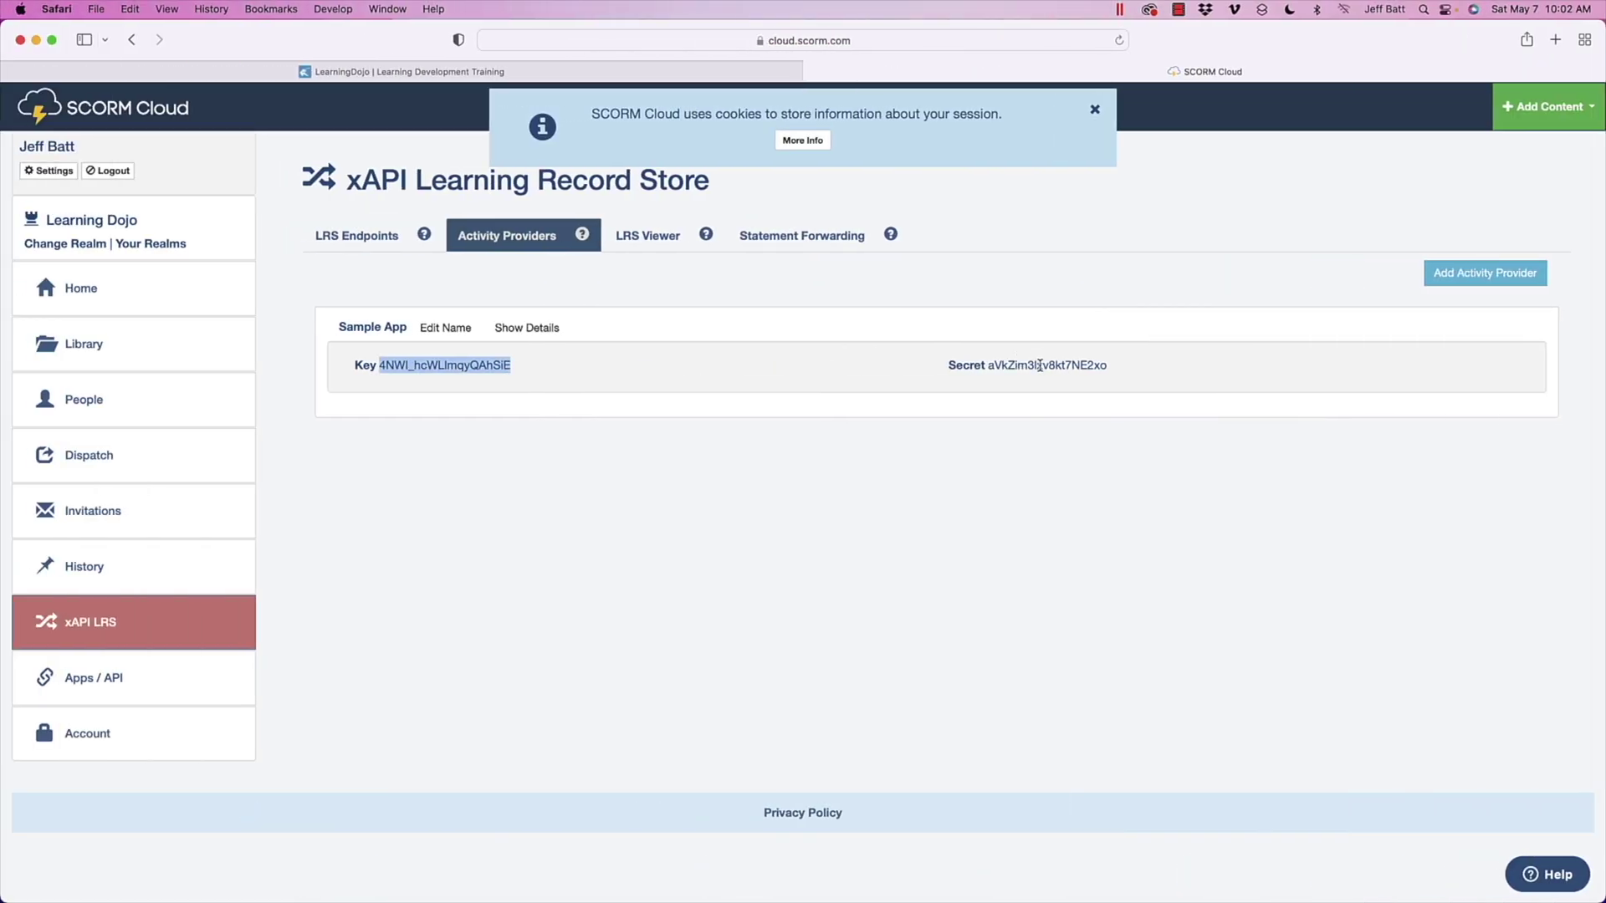
double_click(1040, 365)
key("super+c")
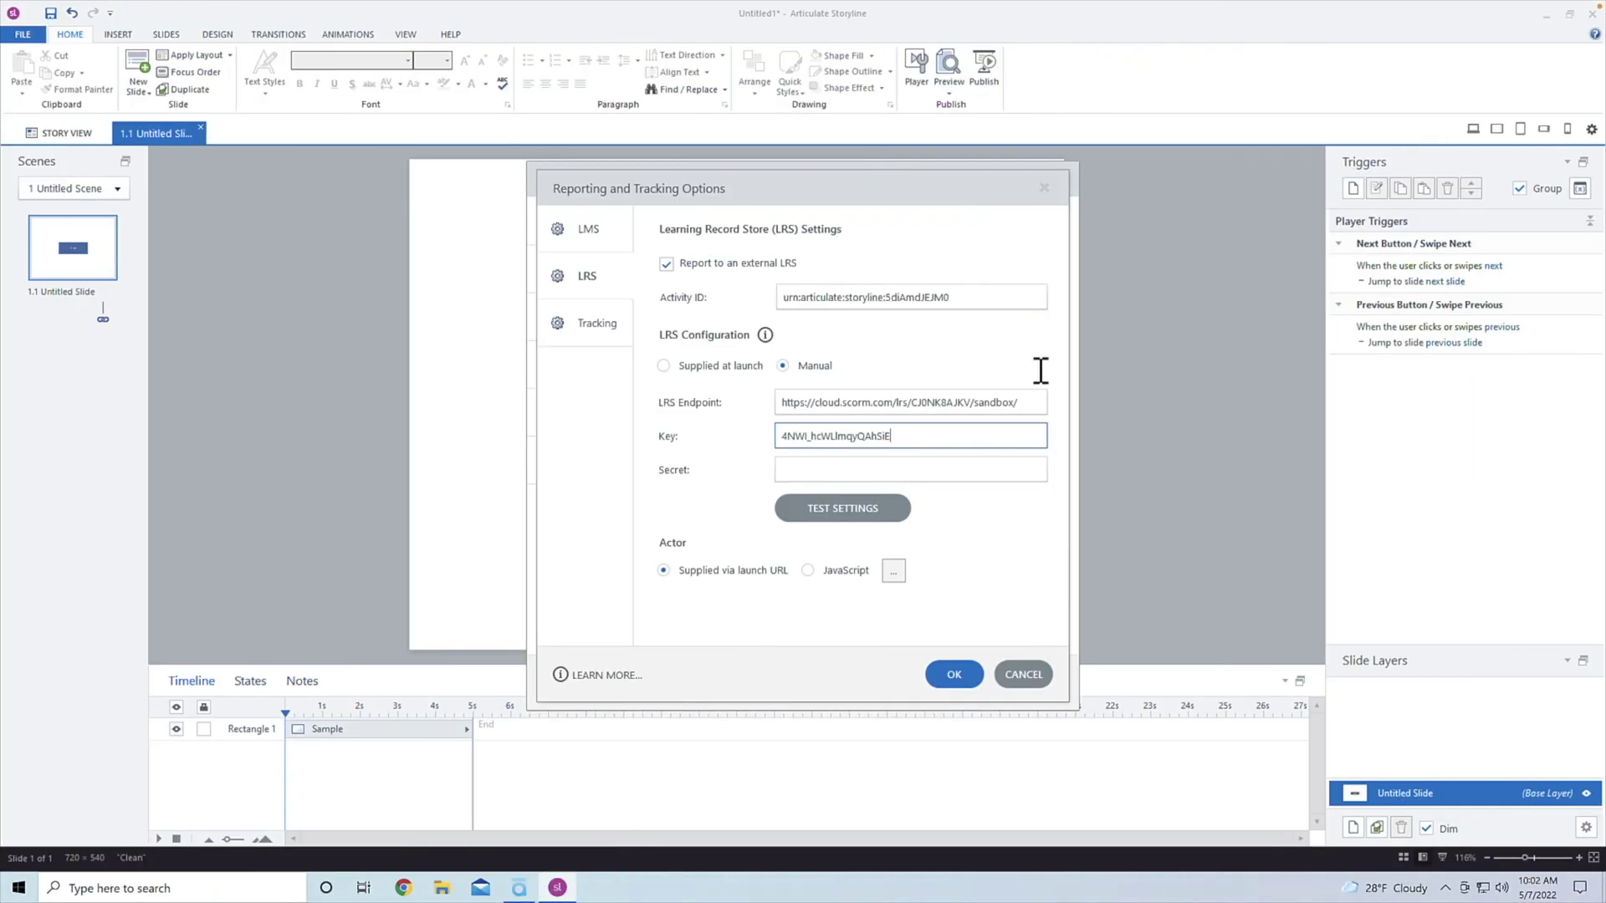
left_click(911, 469)
key("ctrl+v")
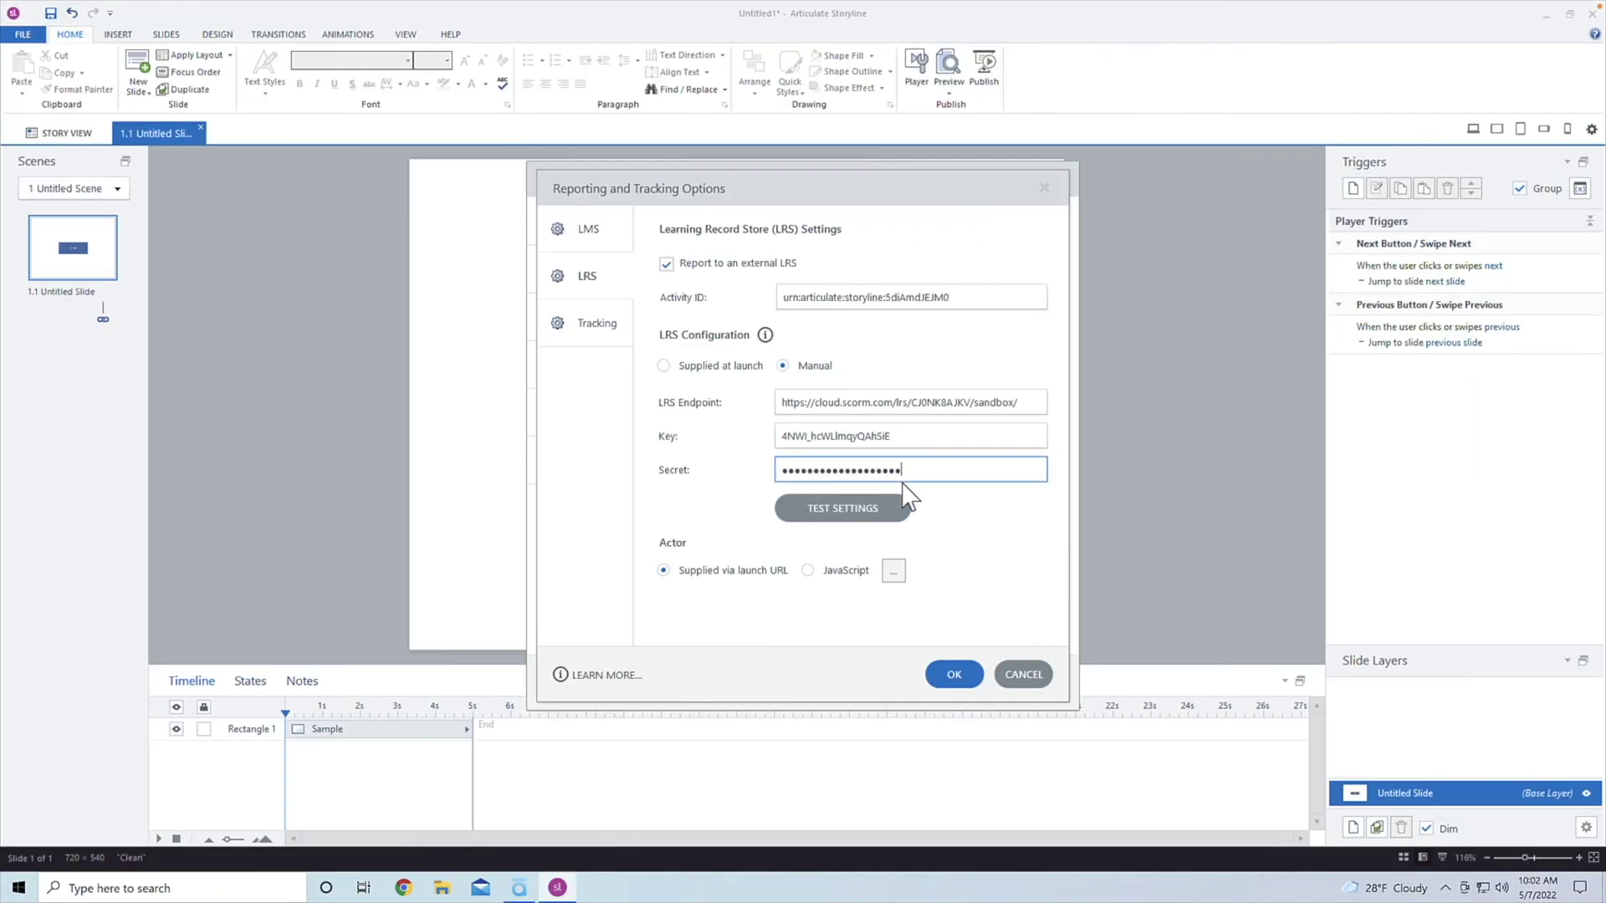
left_click(866, 512)
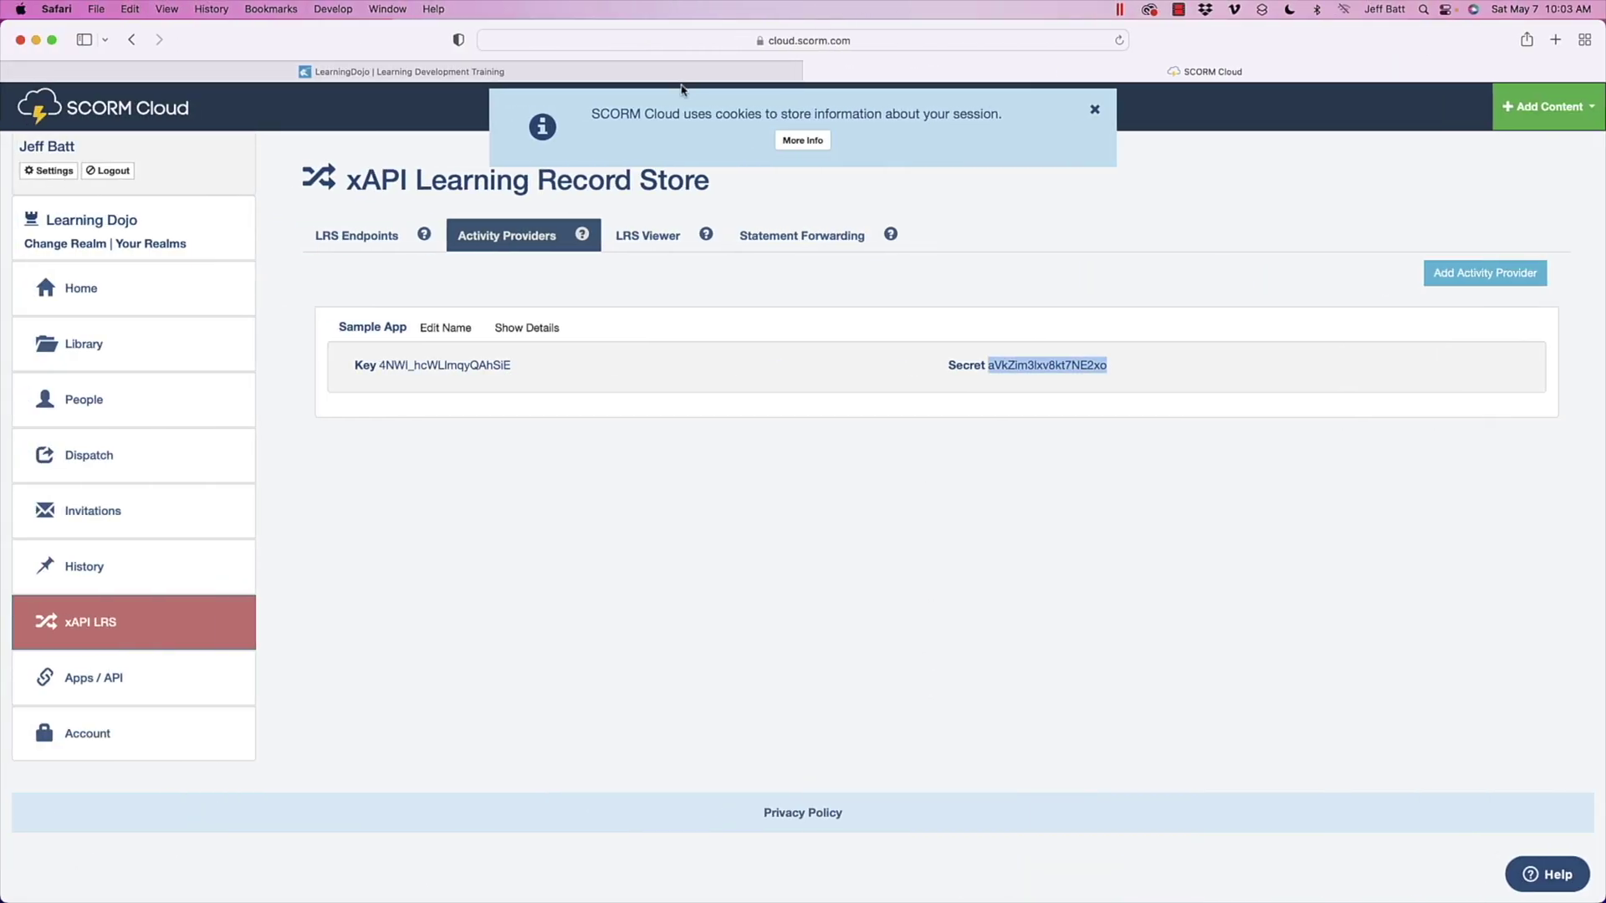
Switch back to the LearningDojo templates tab in Safari
left_click(691, 75)
Reload the Templates page with '?' added to its URL and scroll to the xAPI & Video templates
left_click(858, 42)
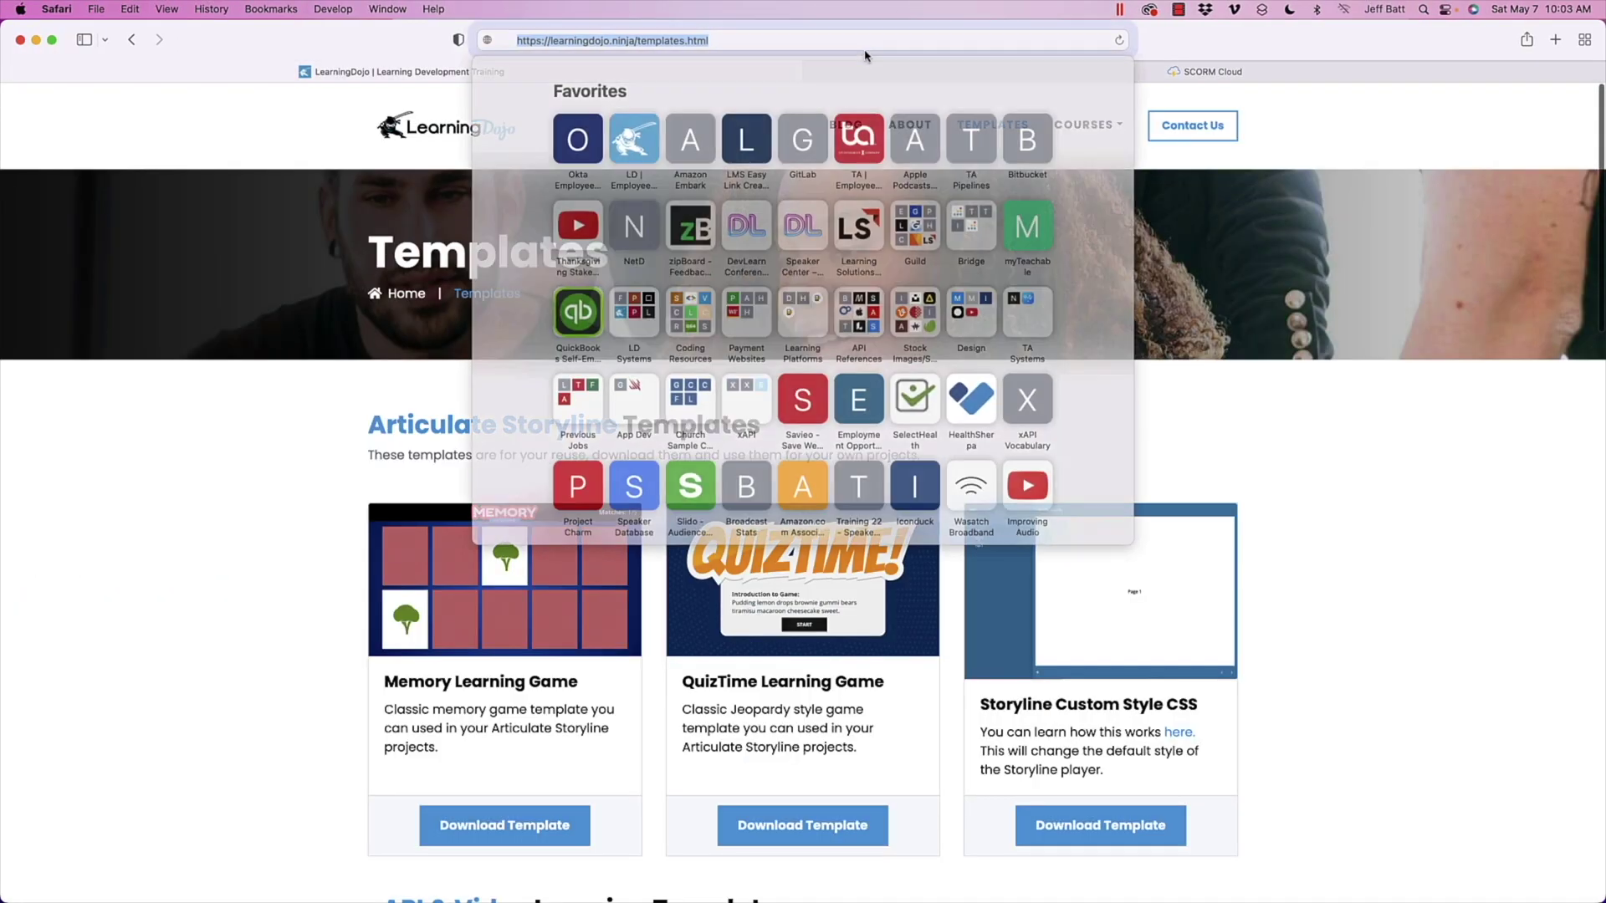
left_click(761, 39)
type("?")
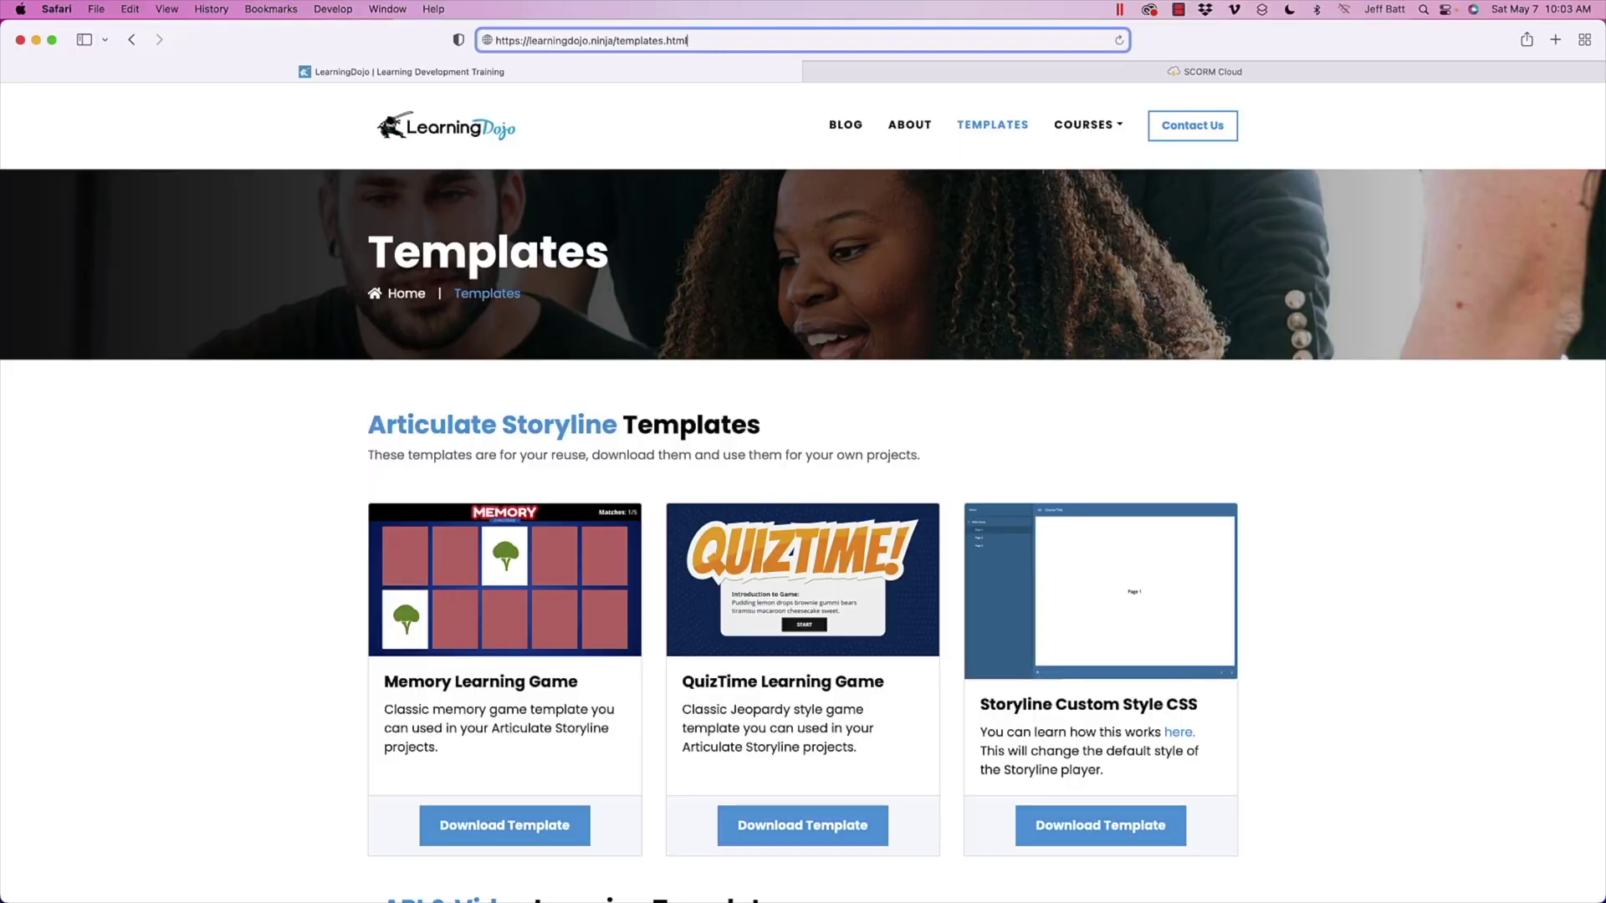
left_click(1071, 387)
scroll(1062, 419, "down", 10)
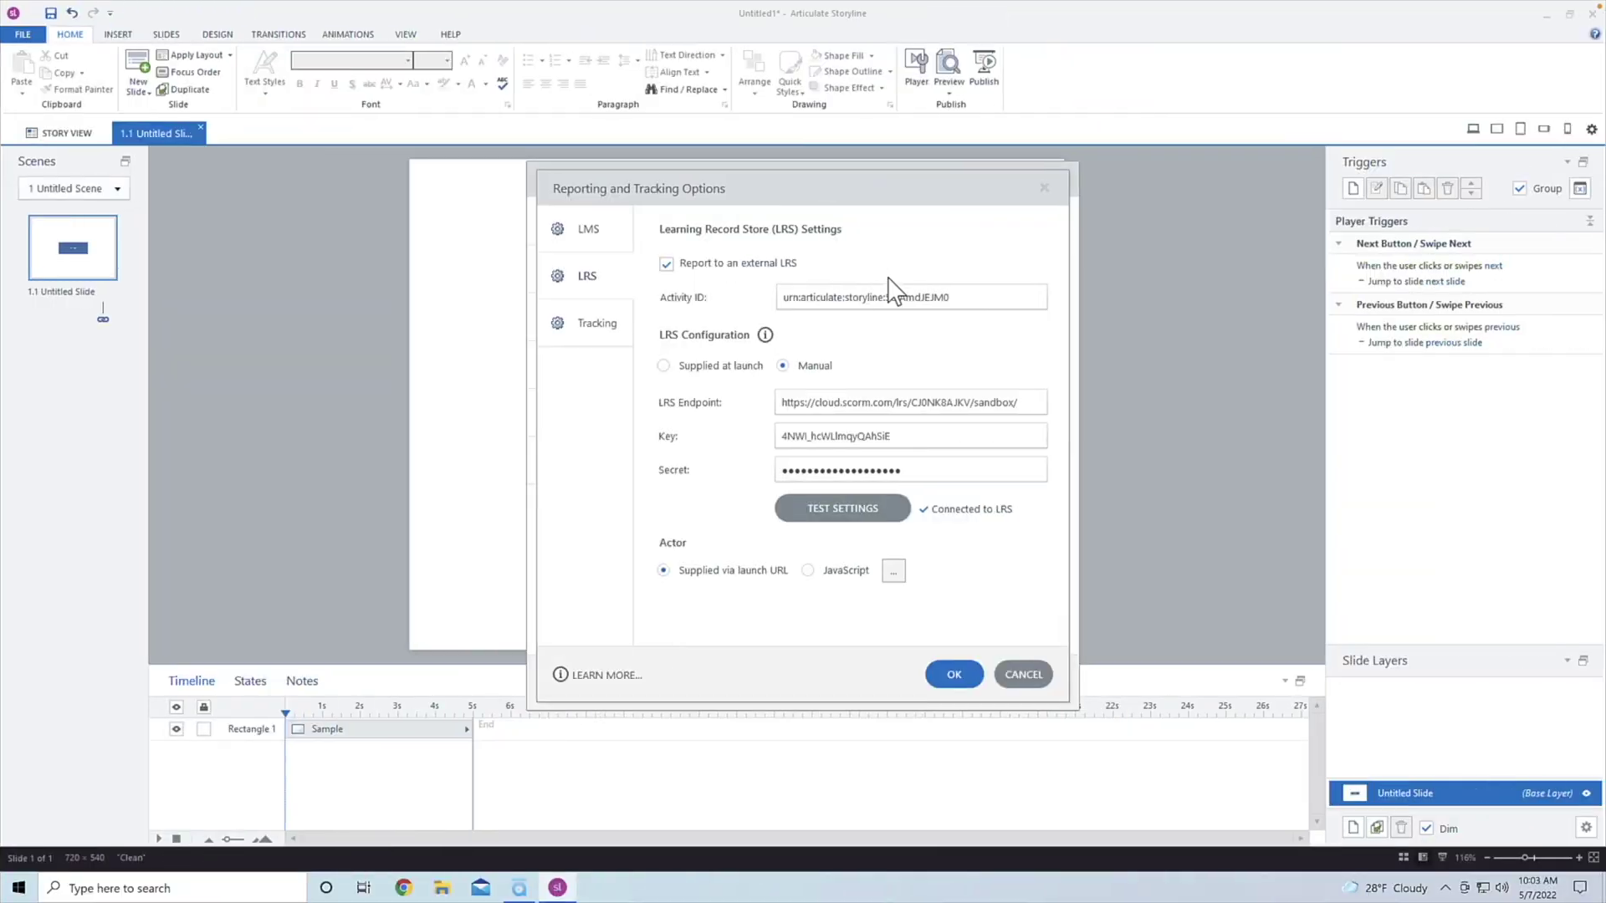
Set the LRS actor to JavaScript and select the sample e-mail and 'My Example' name in its code
left_click(846, 572)
left_click(893, 573)
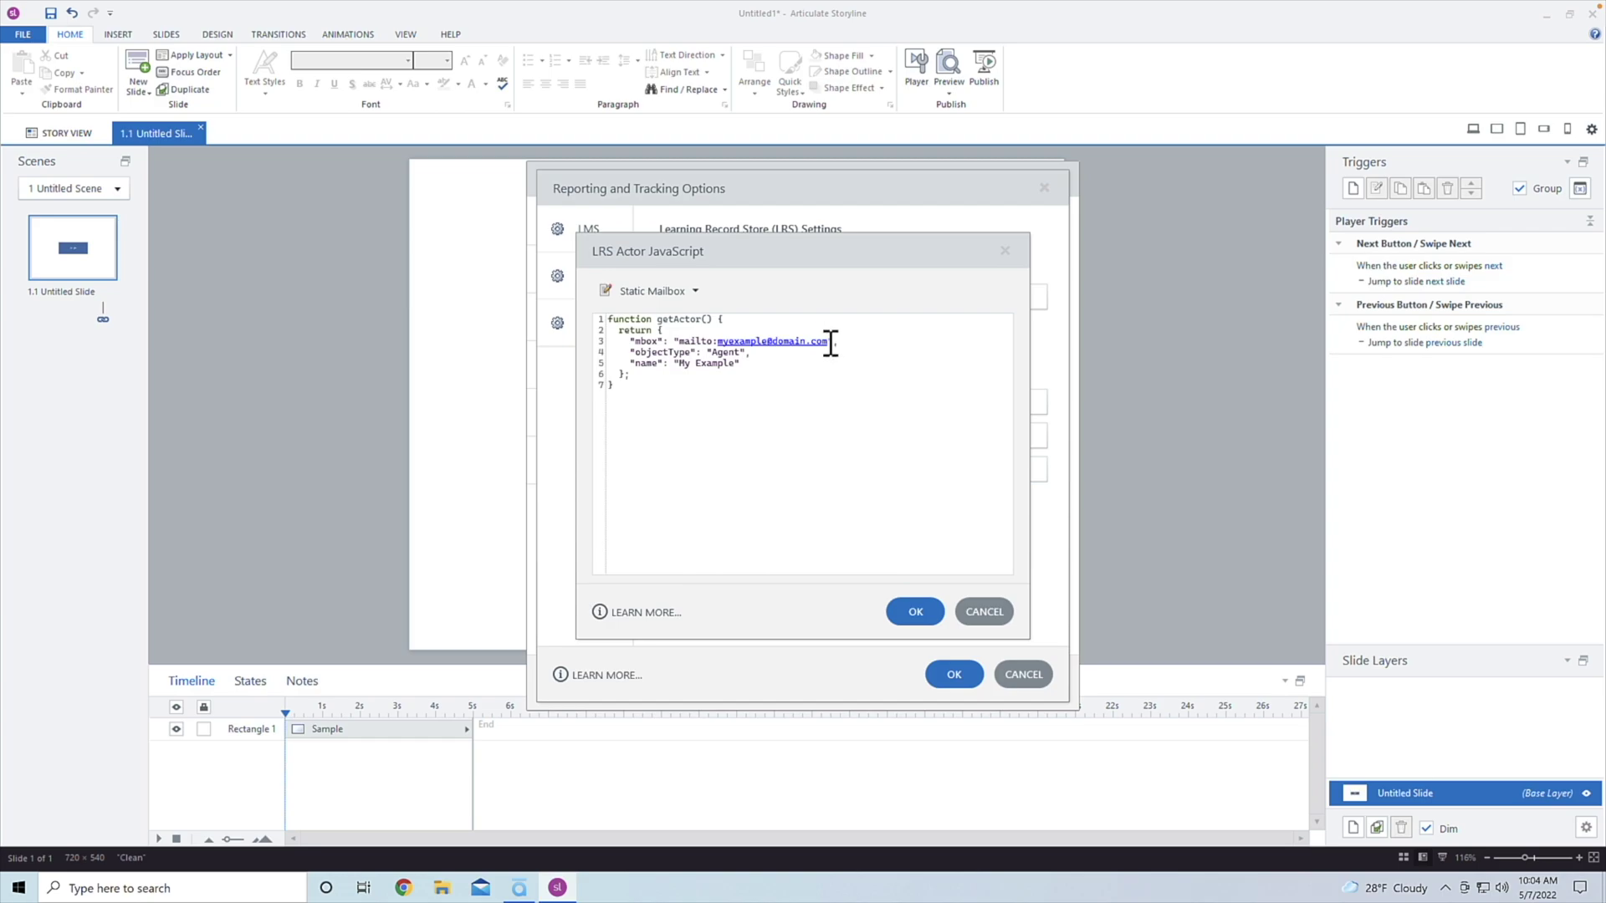
left_click_drag(830, 342, 741, 344)
left_click(724, 367)
mouse_move(700, 369)
left_mouse_down()
mouse_move(669, 357)
mouse_move(676, 369)
left_mouse_up()
Load the Random Account actor template in the LRS Actor JavaScript dialog
left_click(697, 293)
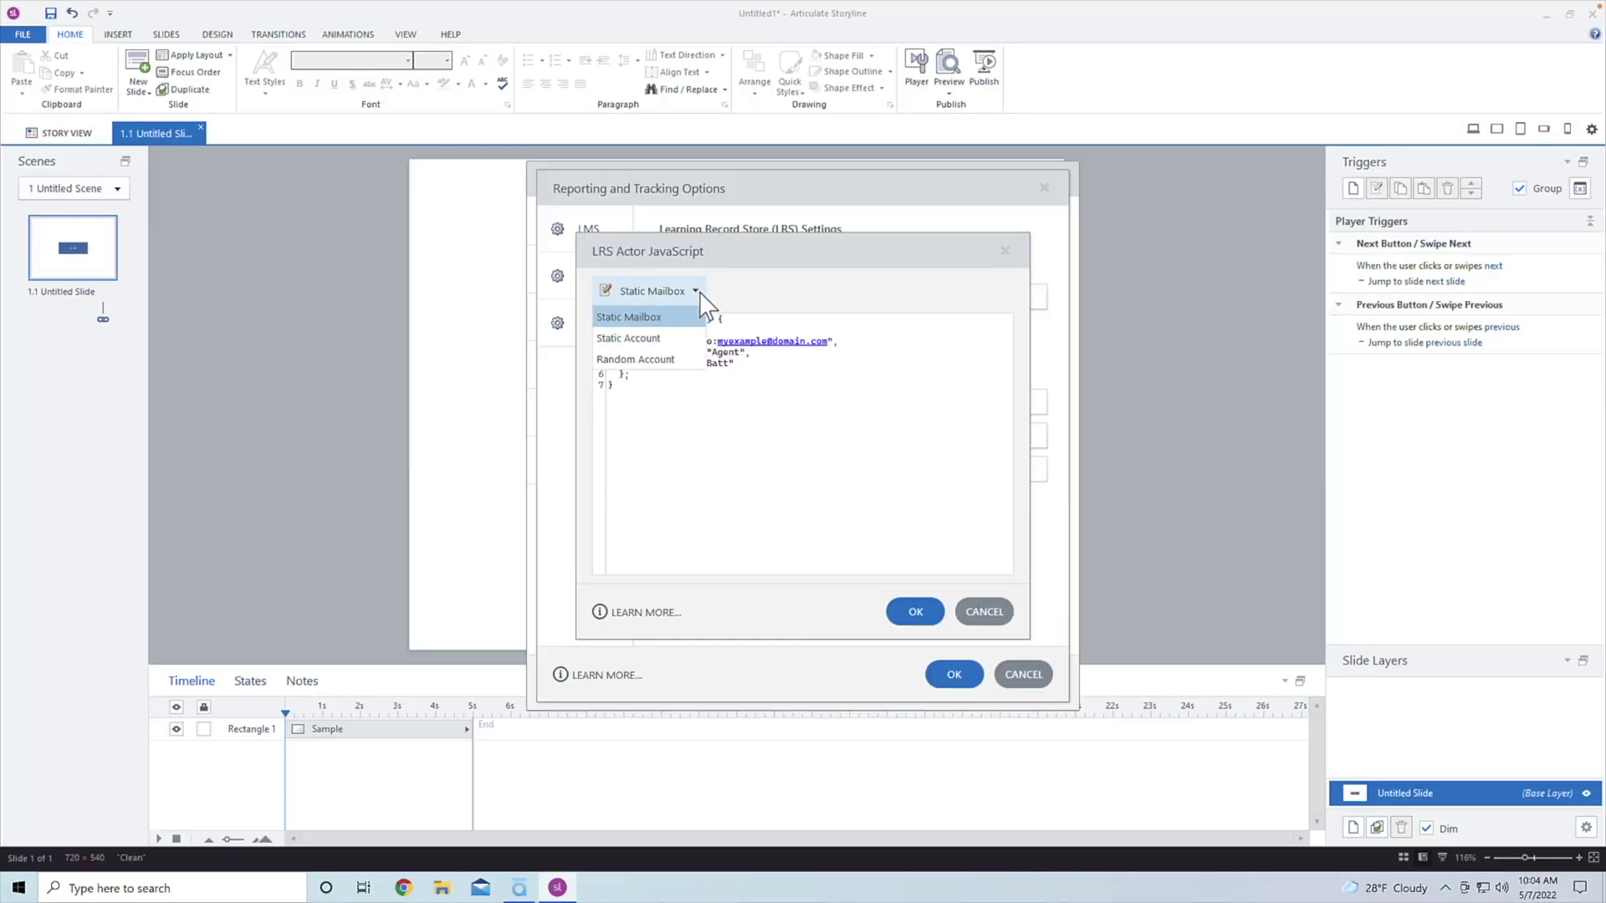
left_click(661, 360)
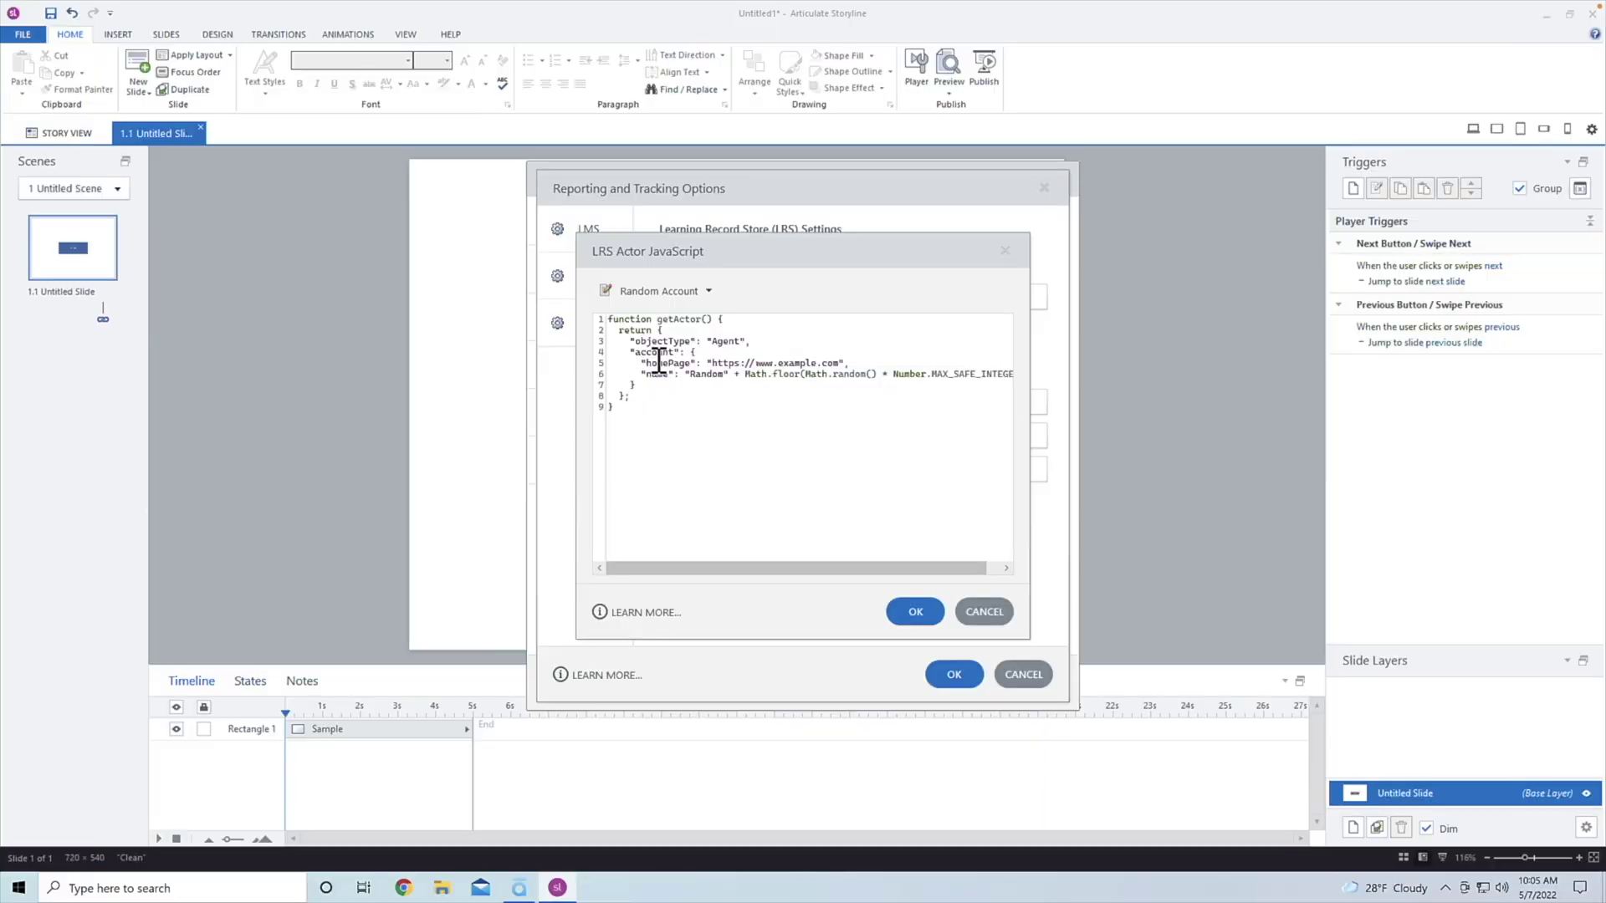
Try the Static Account actor template, then switch back to Static Mailbox
left_click(665, 291)
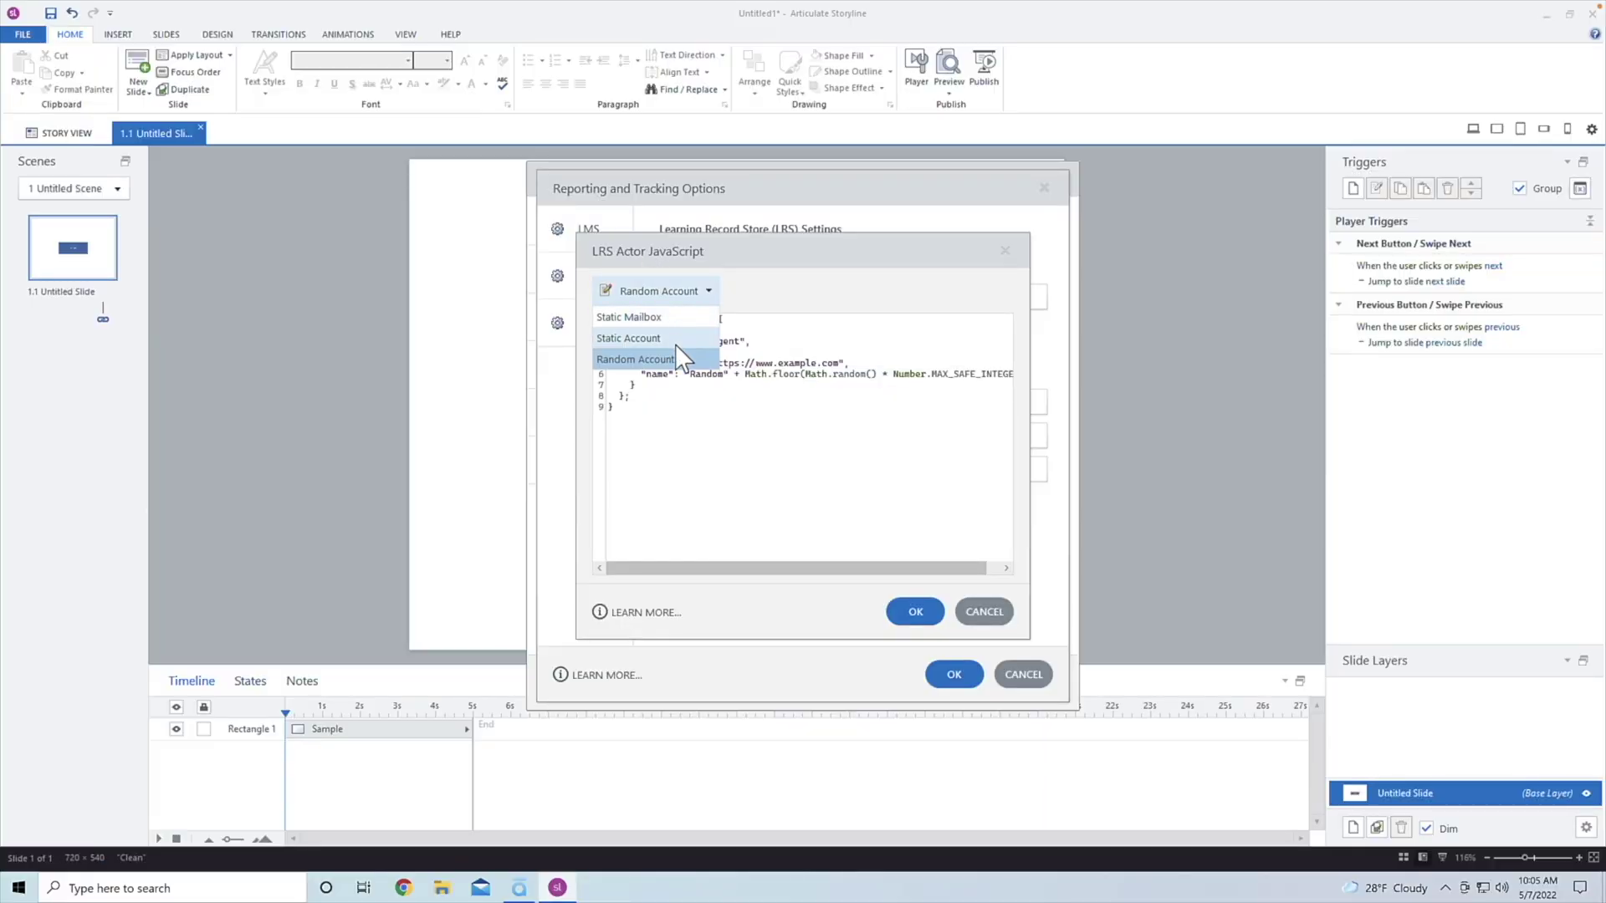
left_click(653, 338)
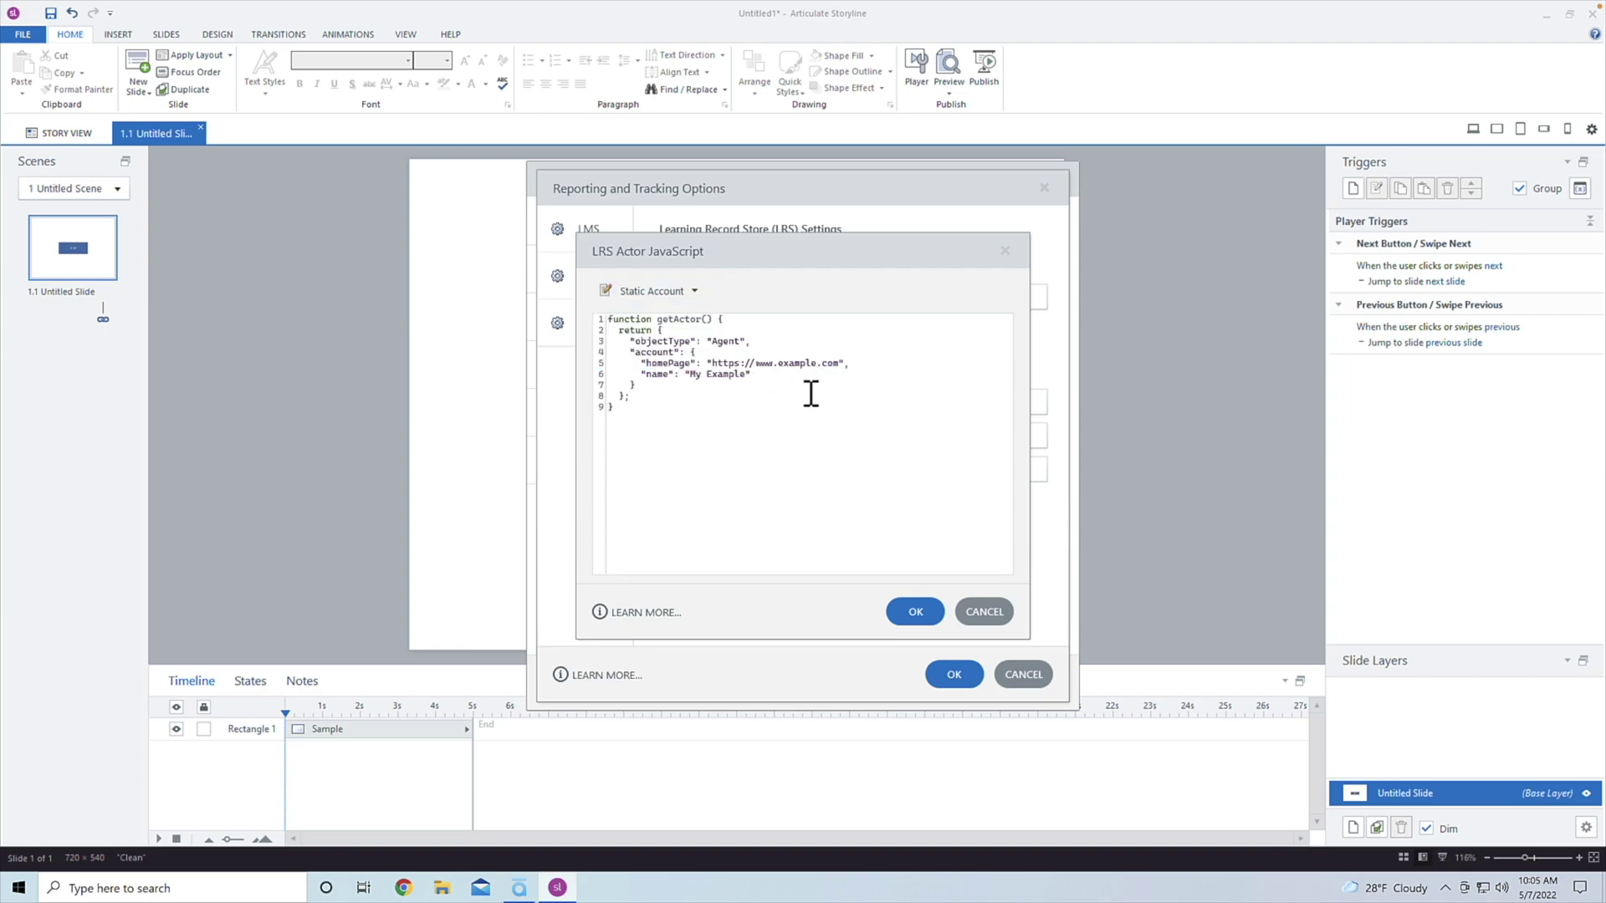
left_click_drag(713, 364, 811, 366)
double_click(710, 373)
left_click(655, 291)
left_click(669, 323)
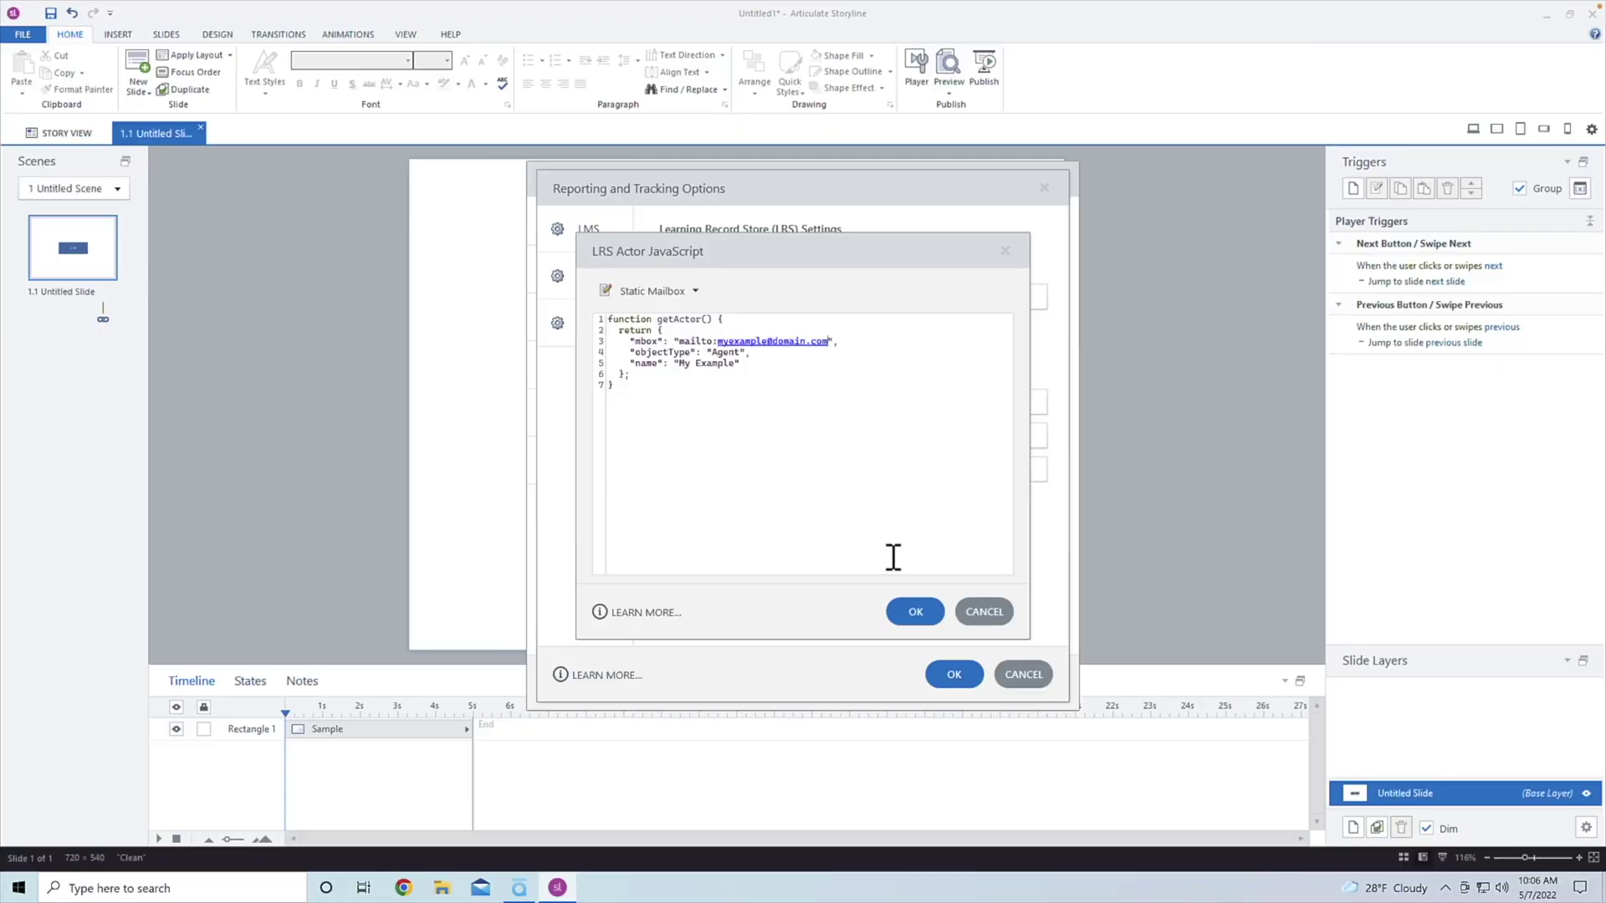
Confirm the Static Mailbox code with OK, then reopen the actor editor's template list
left_click(915, 619)
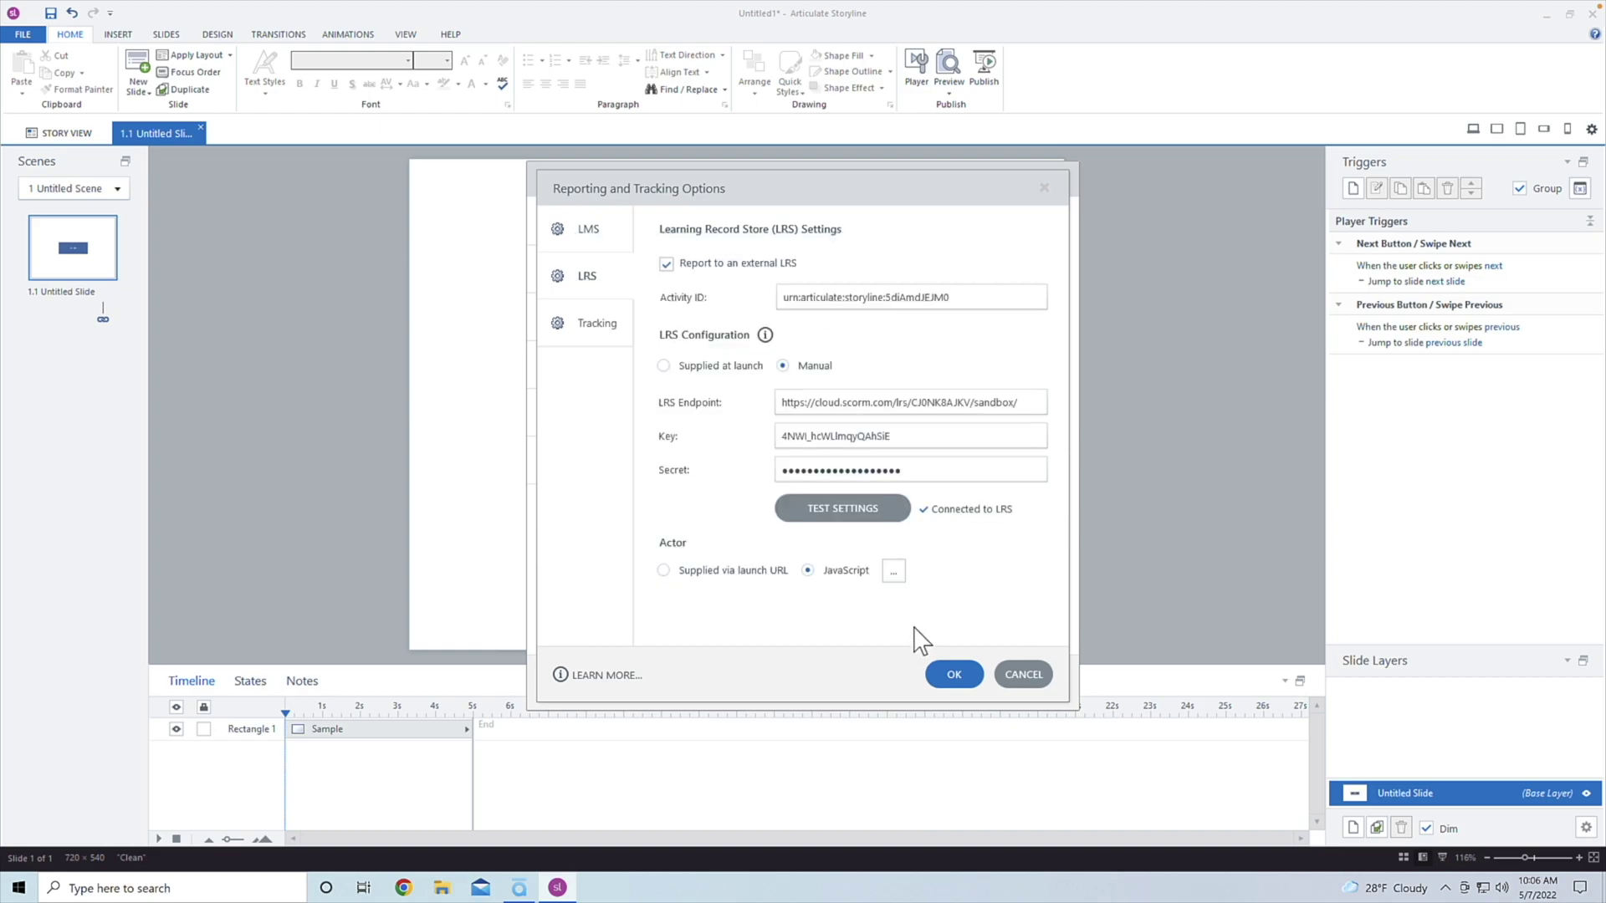
left_click(893, 572)
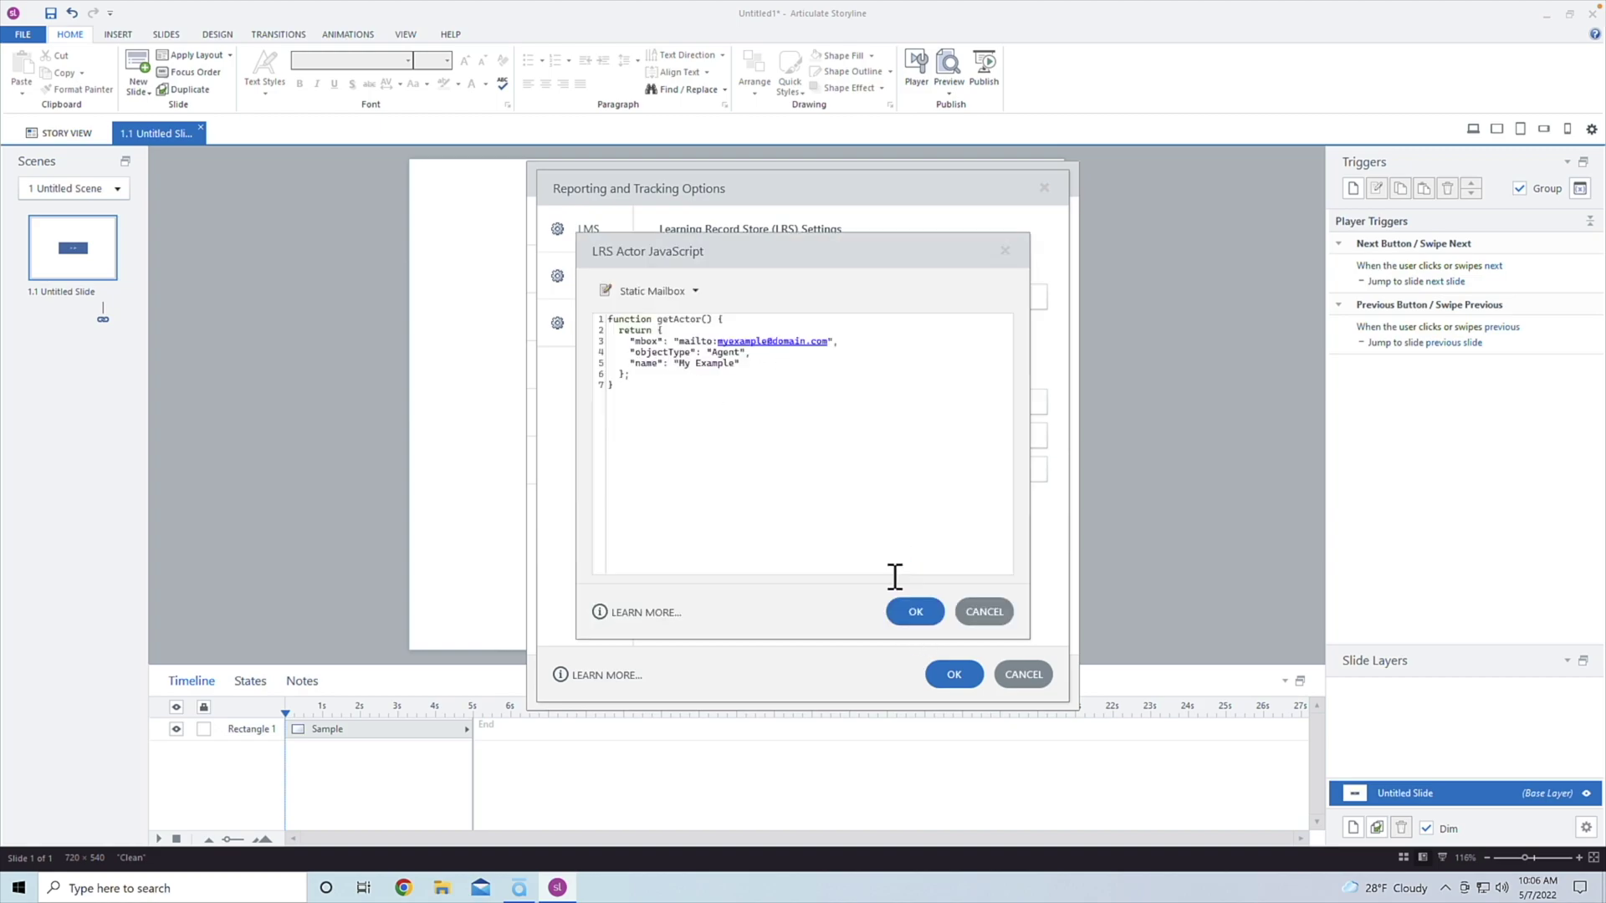
left_click(660, 292)
Replace the sample mailbox and name with the learner's own e-mail and name, then confirm both dialogs
left_click(838, 355)
left_click_drag(828, 343, 717, 342)
type("jeffbatt")
left_click_drag(736, 363, 678, 364)
type("Jeff")
left_click(916, 612)
left_click(962, 676)
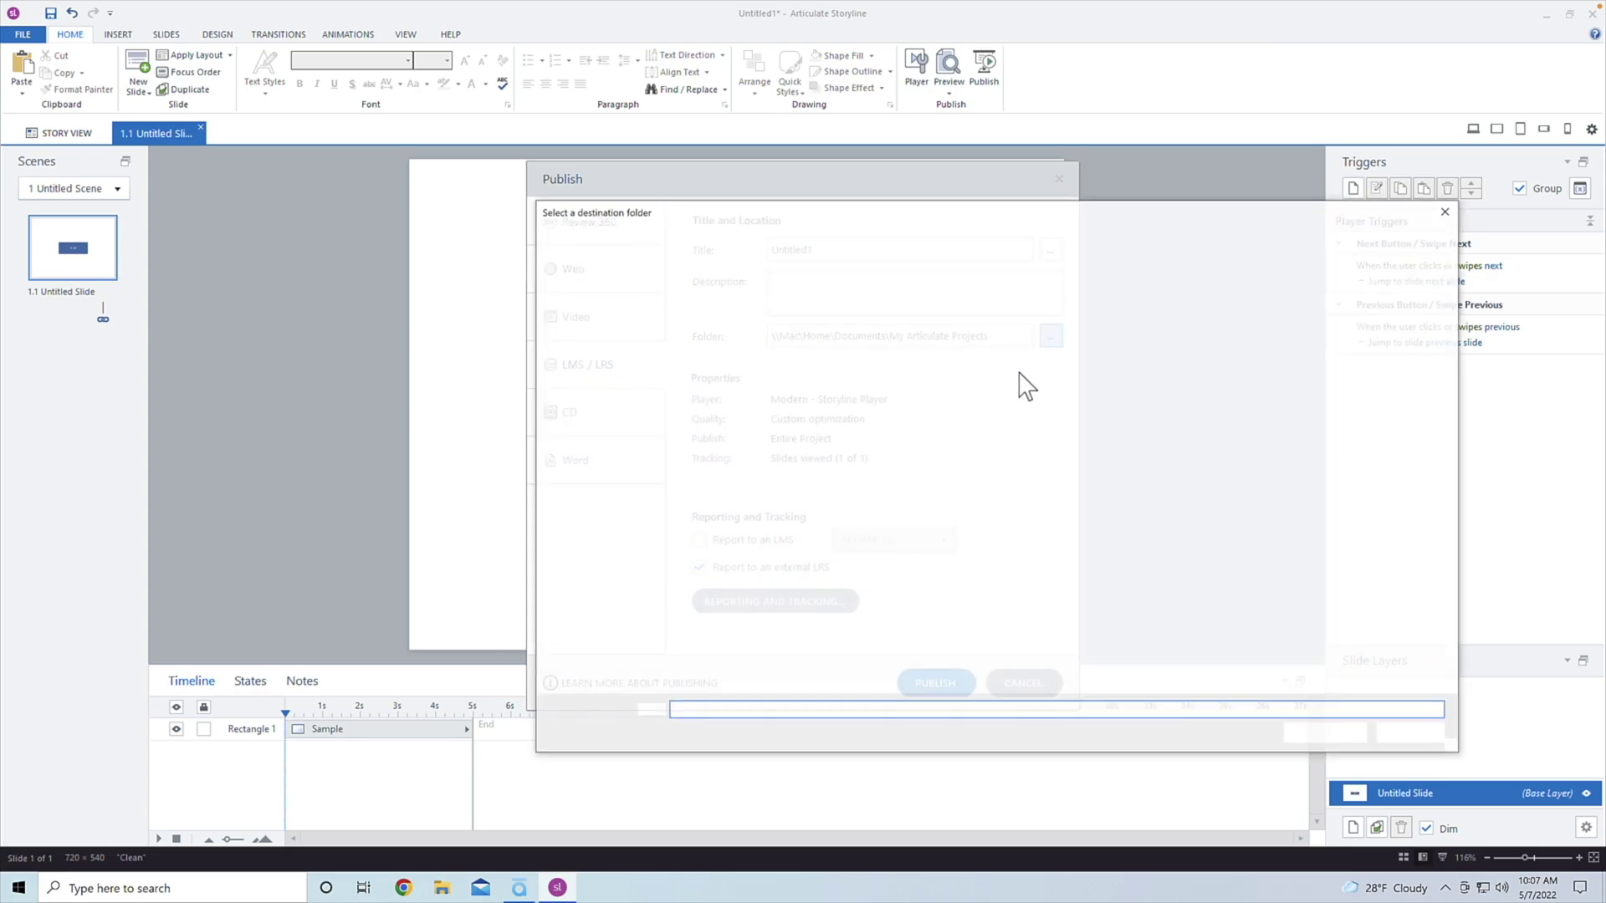
Choose the Desktop as the publish folder and publish Untitled1 for LRS reporting
scroll(661, 332, "up", 2)
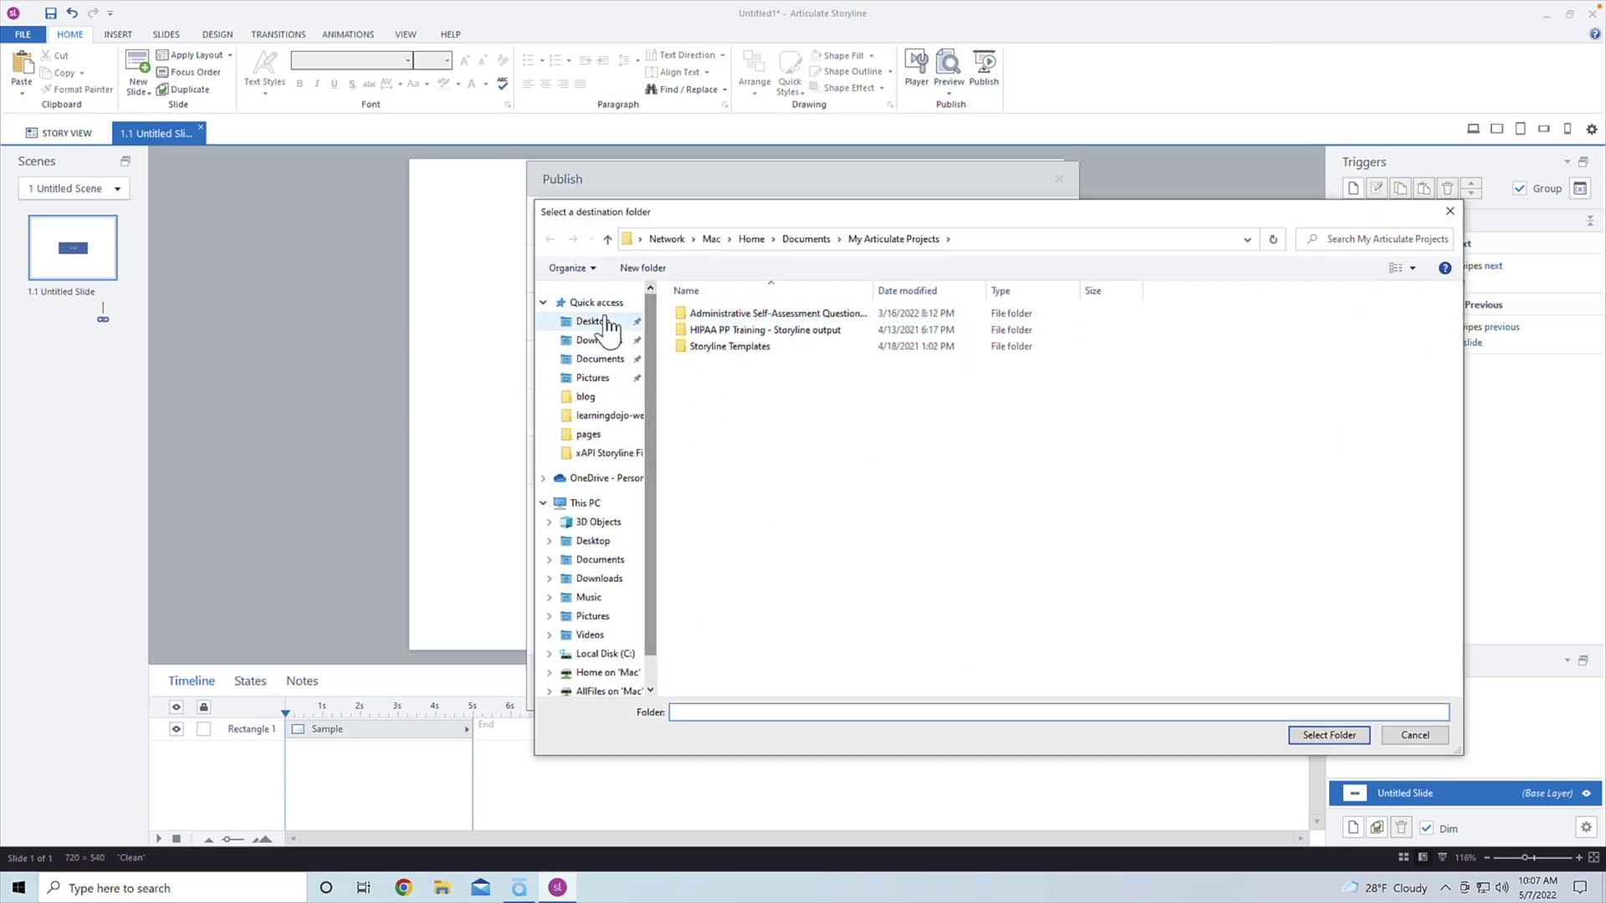
left_click(602, 318)
left_click(1332, 736)
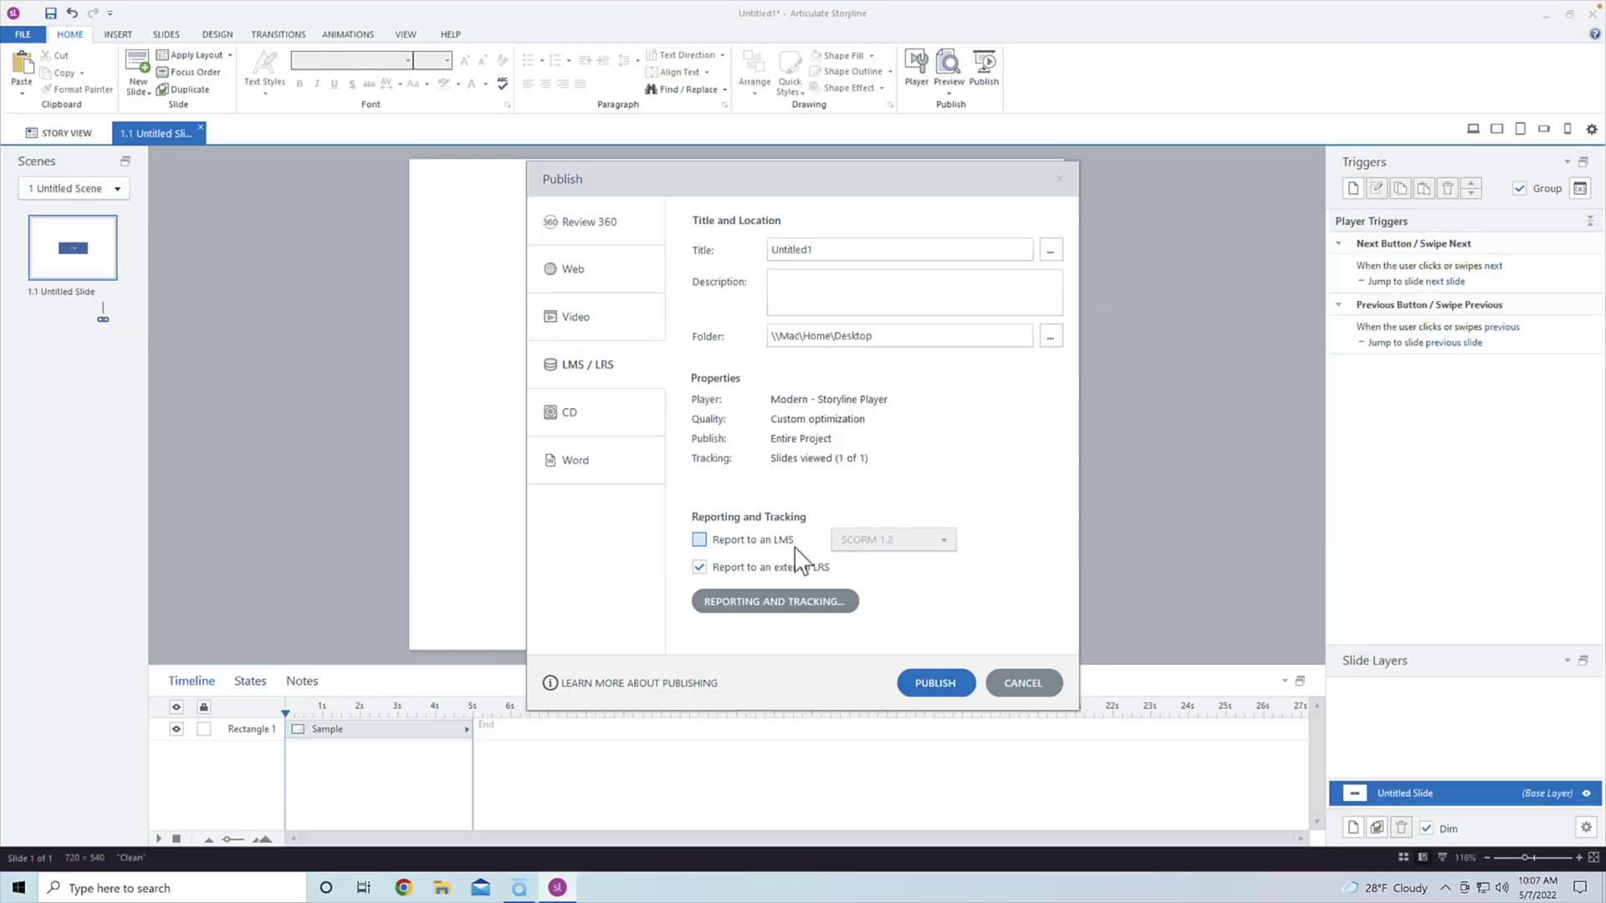
left_click(956, 688)
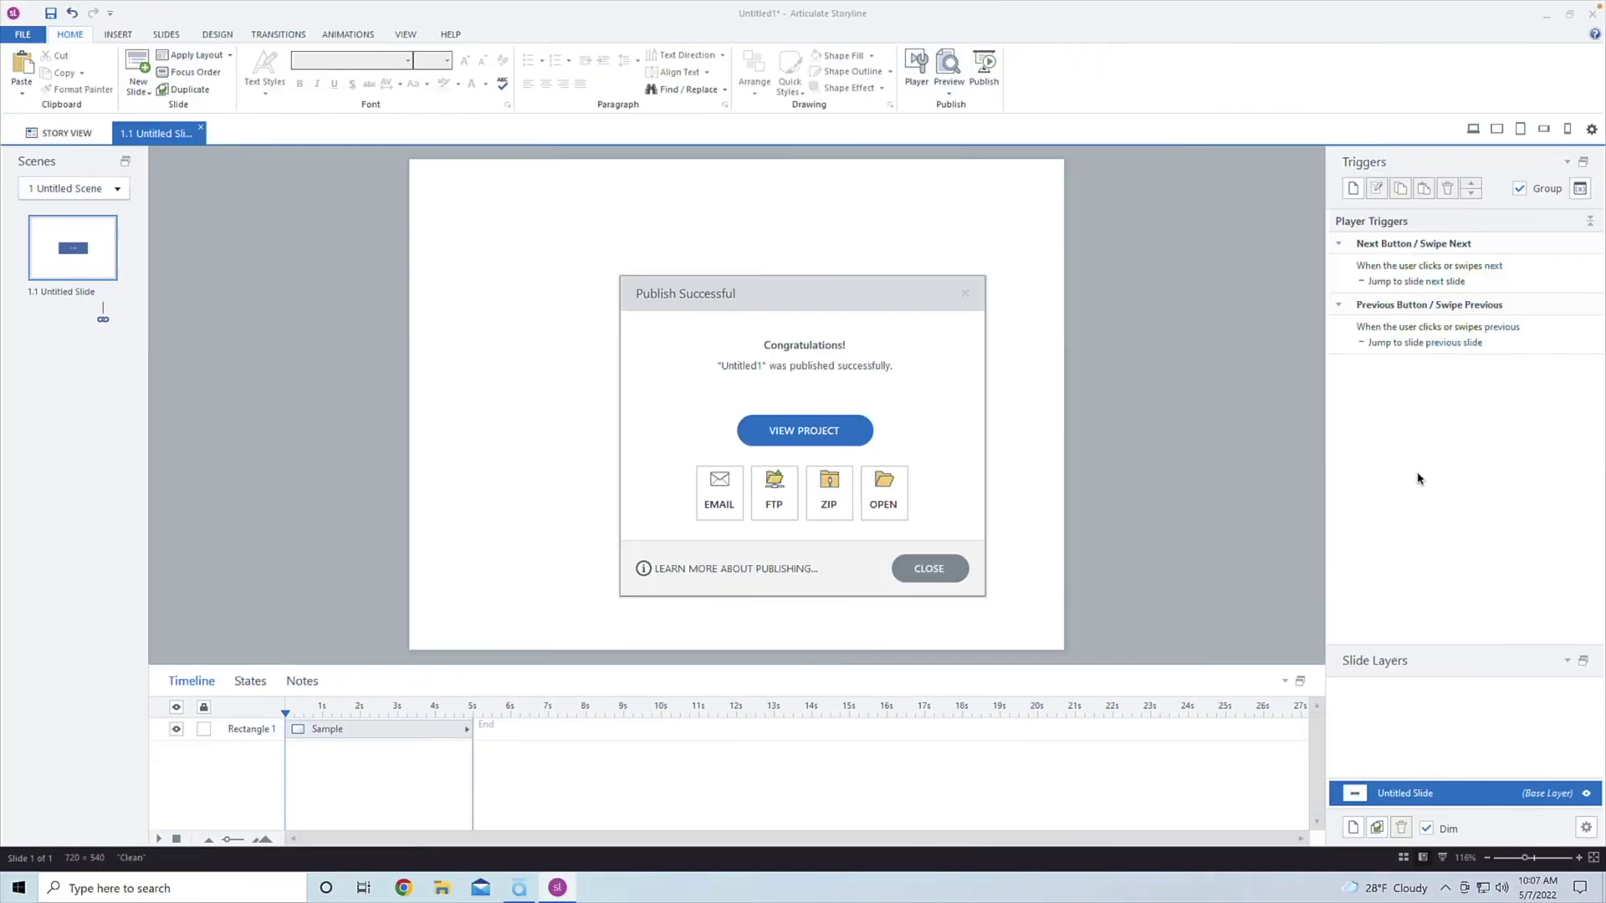
Play story.html from the Desktop's 'Untitled1 - Storyline output' folder in Safari
key("ctrl+Left")
left_click(1563, 328)
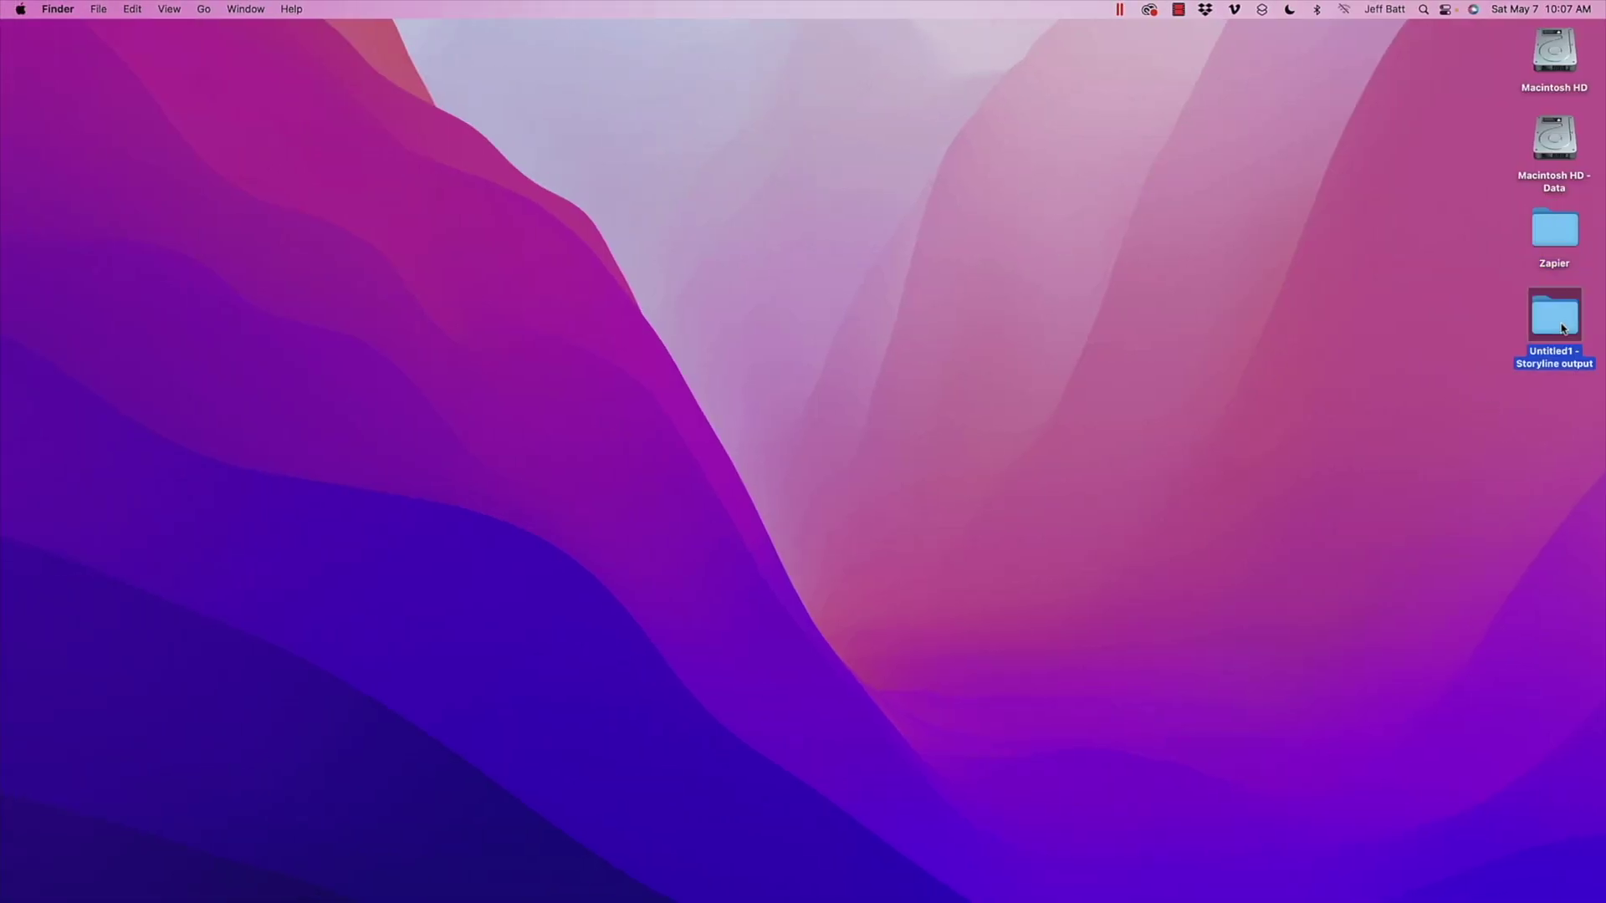
double_click(1563, 329)
double_click(788, 310)
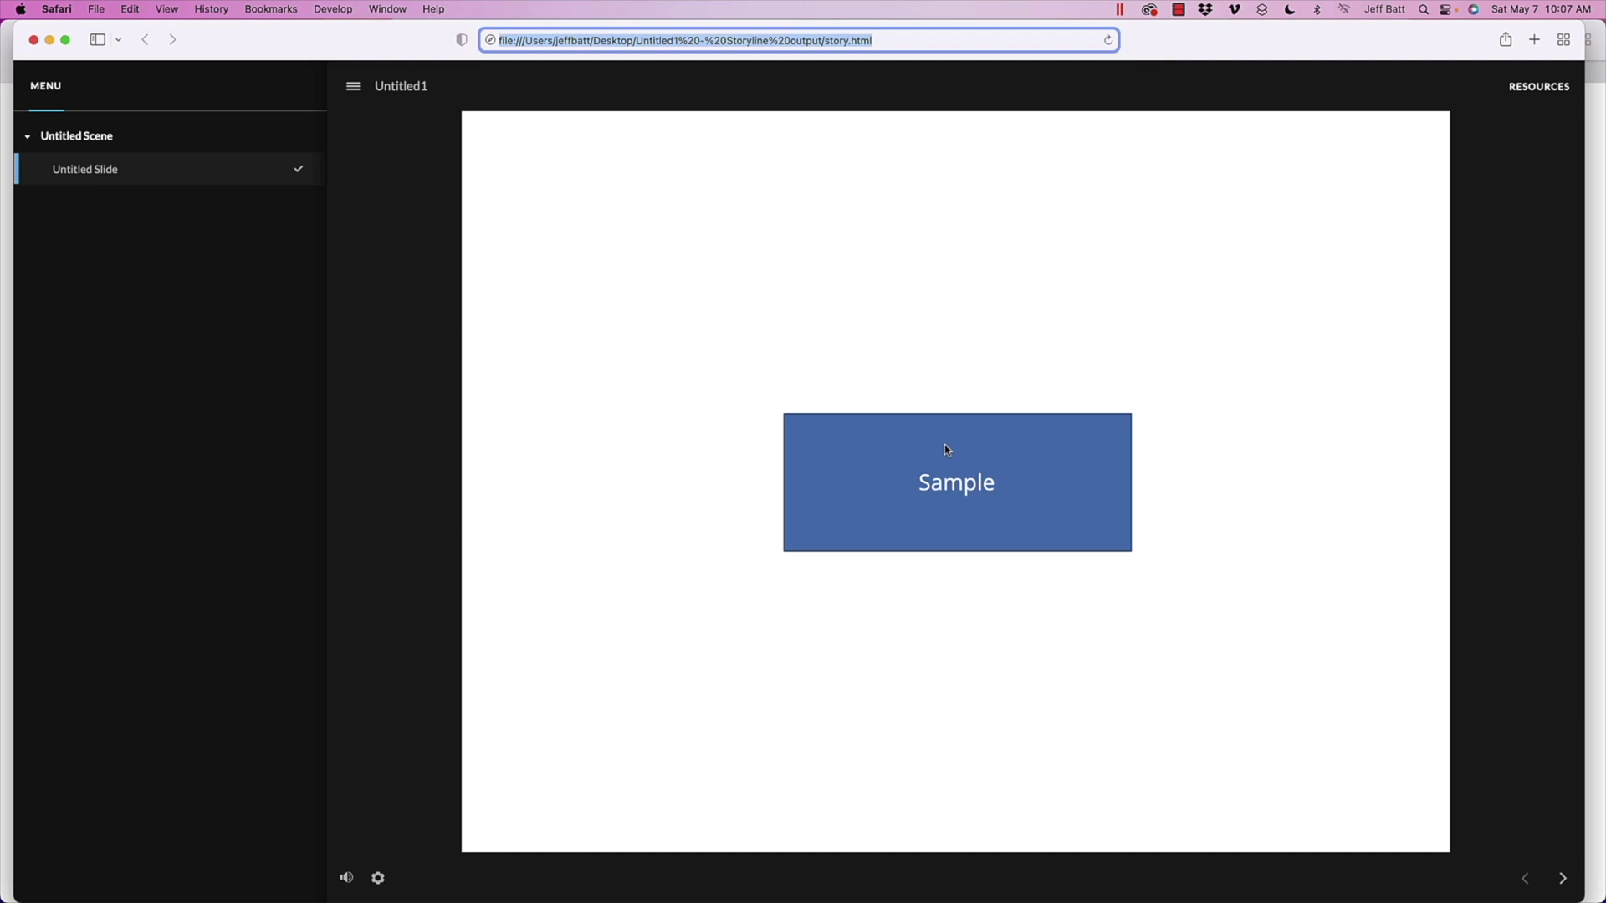
key("ctrl+Right")
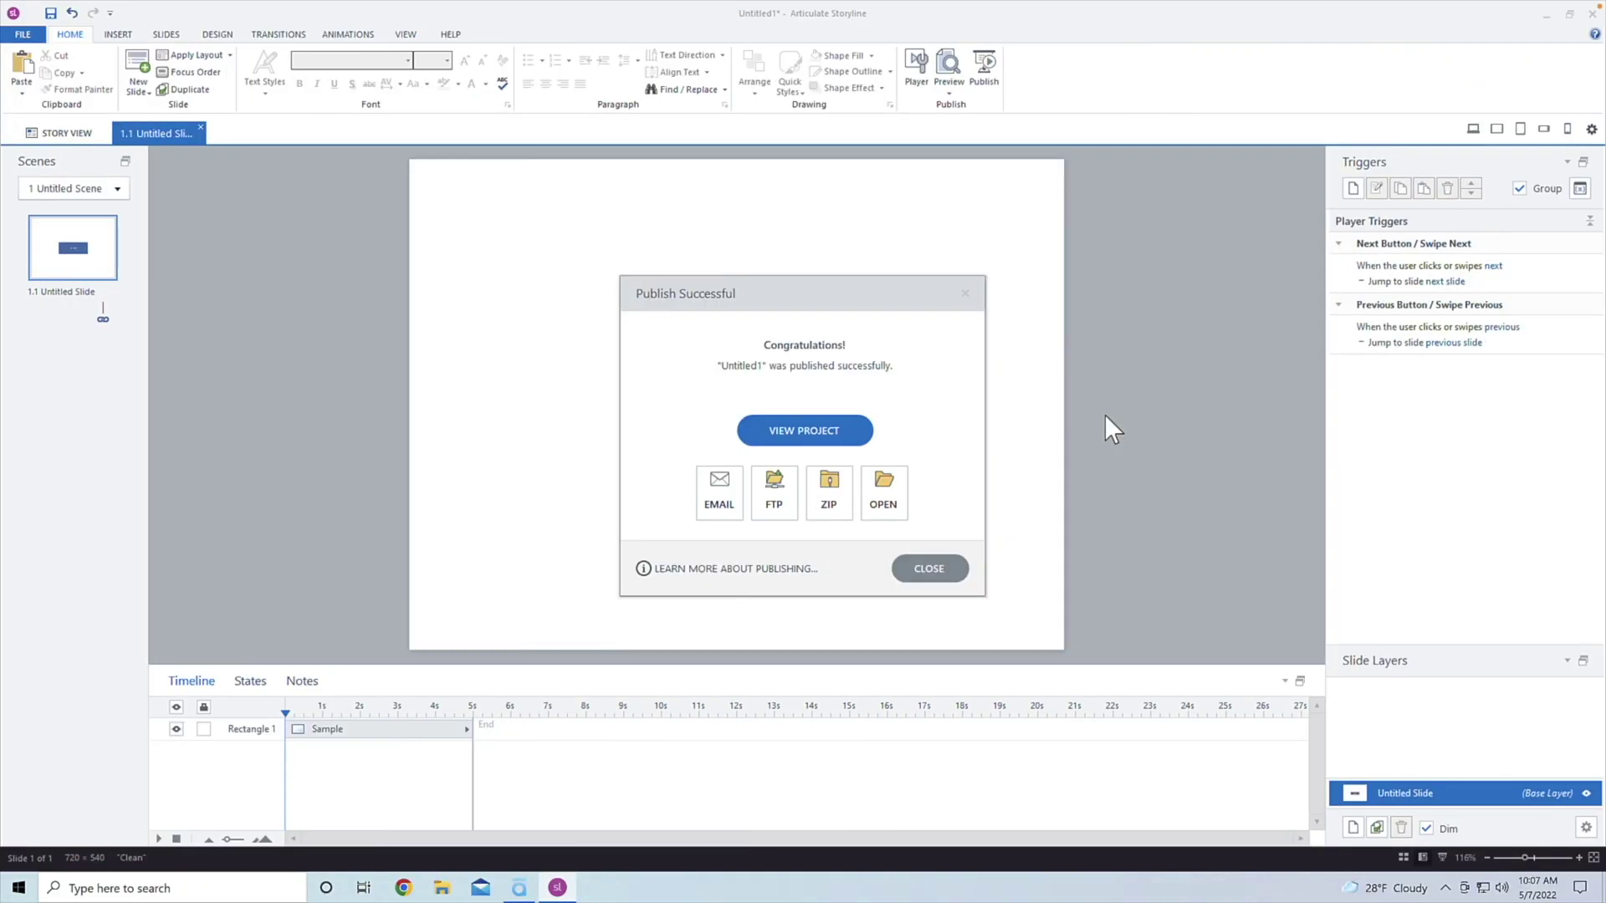
Add a click trigger to the Sample rectangle sending the xAPI statement 'experienced Page 1'
left_click(930, 569)
left_click(792, 398)
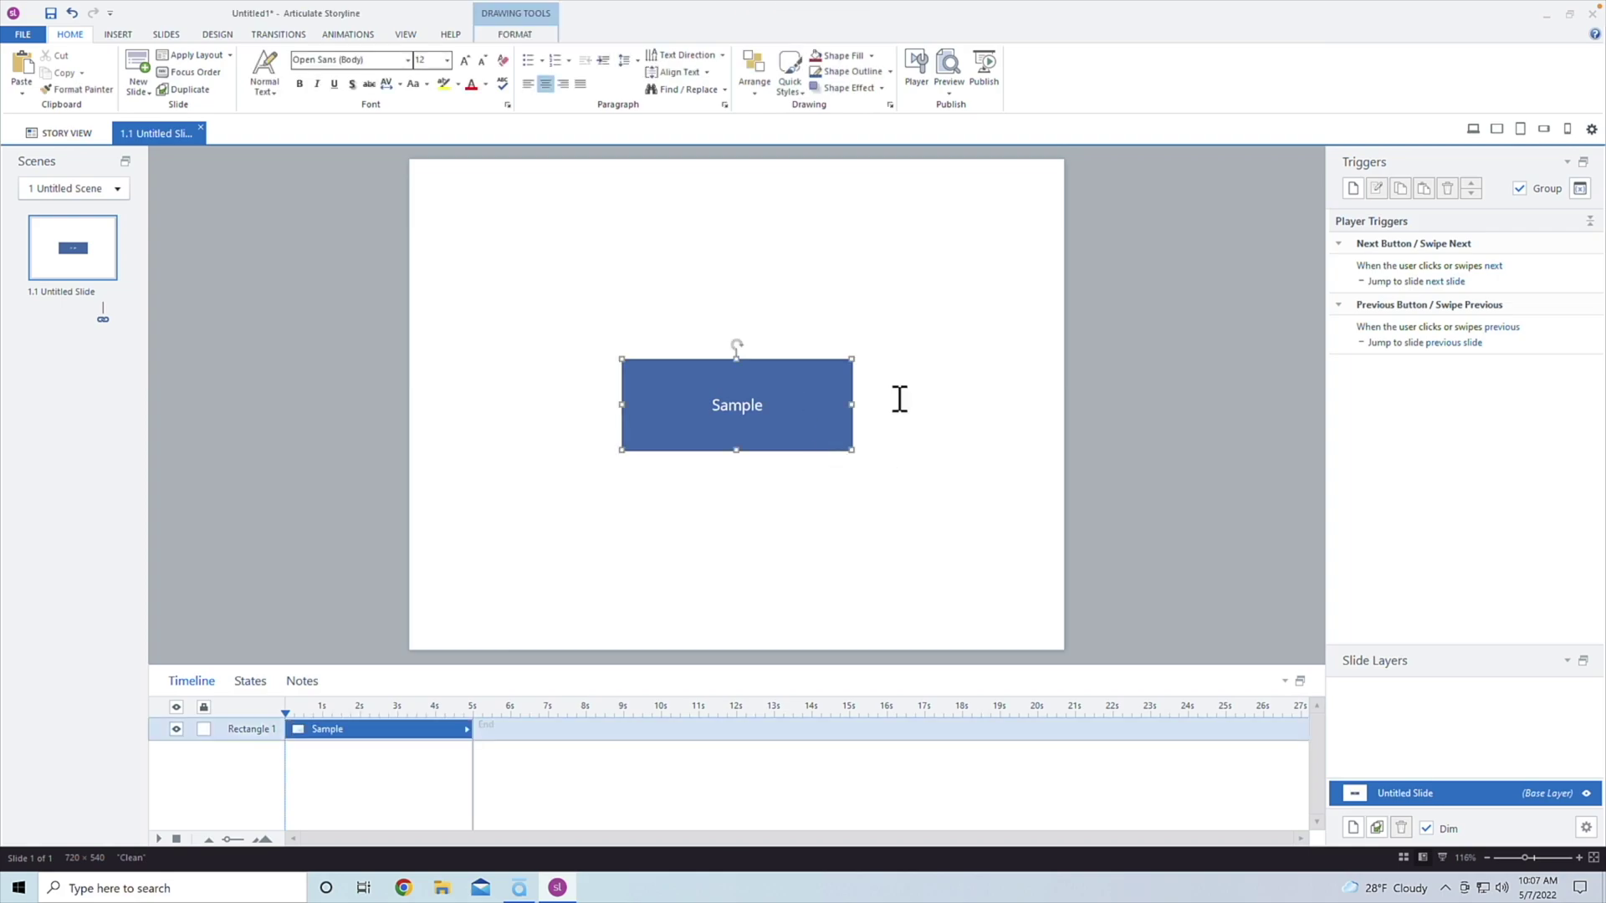
left_click(1352, 188)
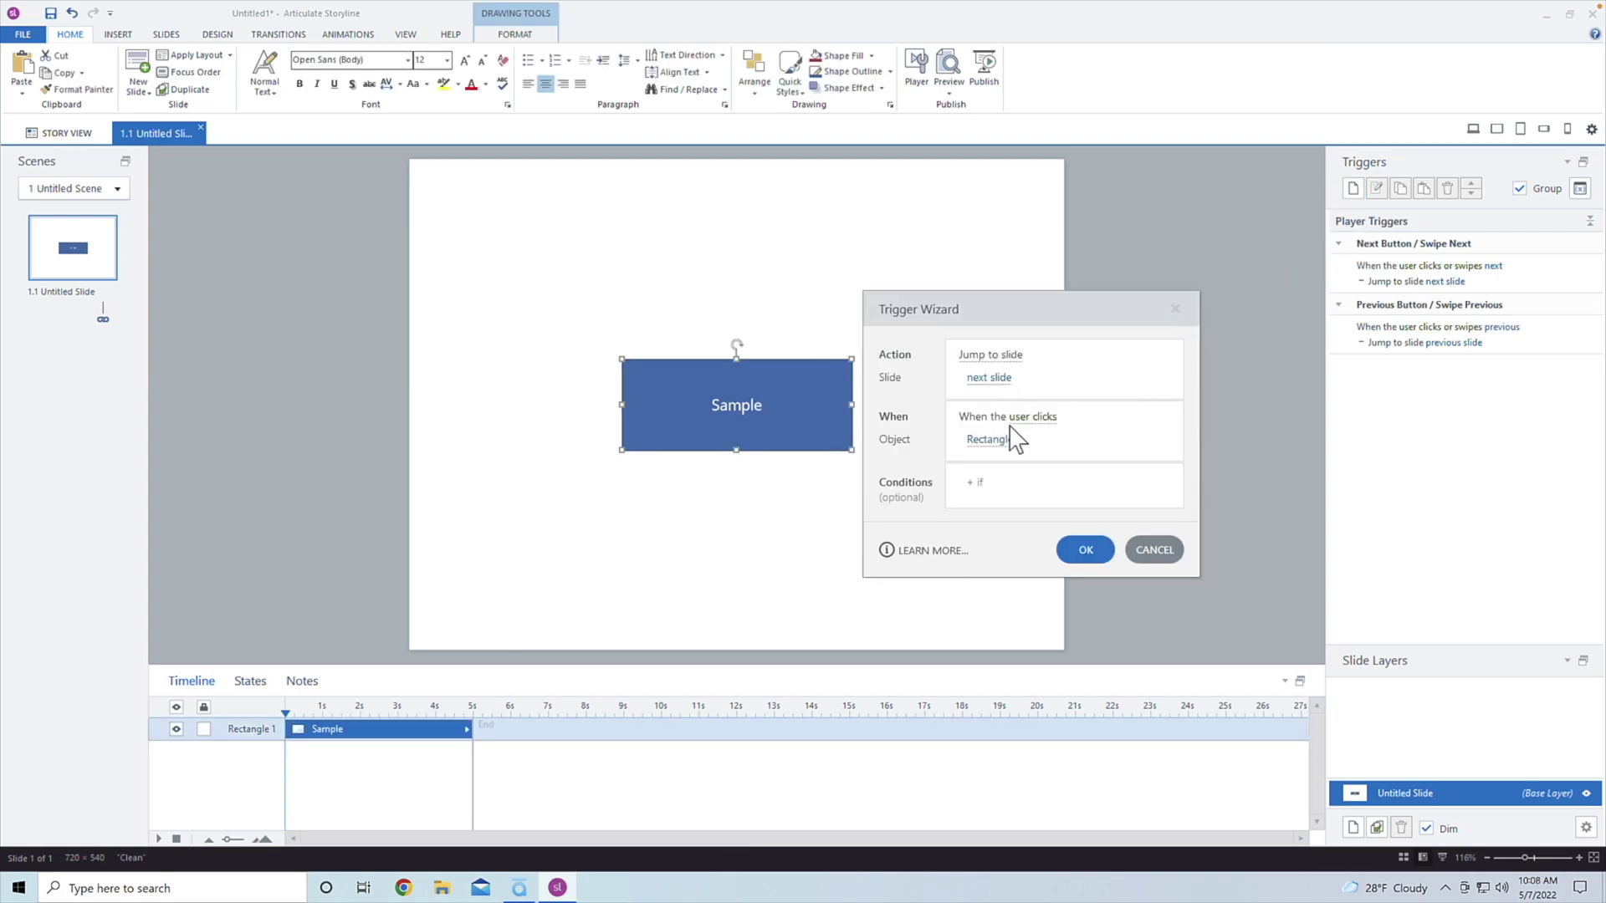
left_click(1002, 363)
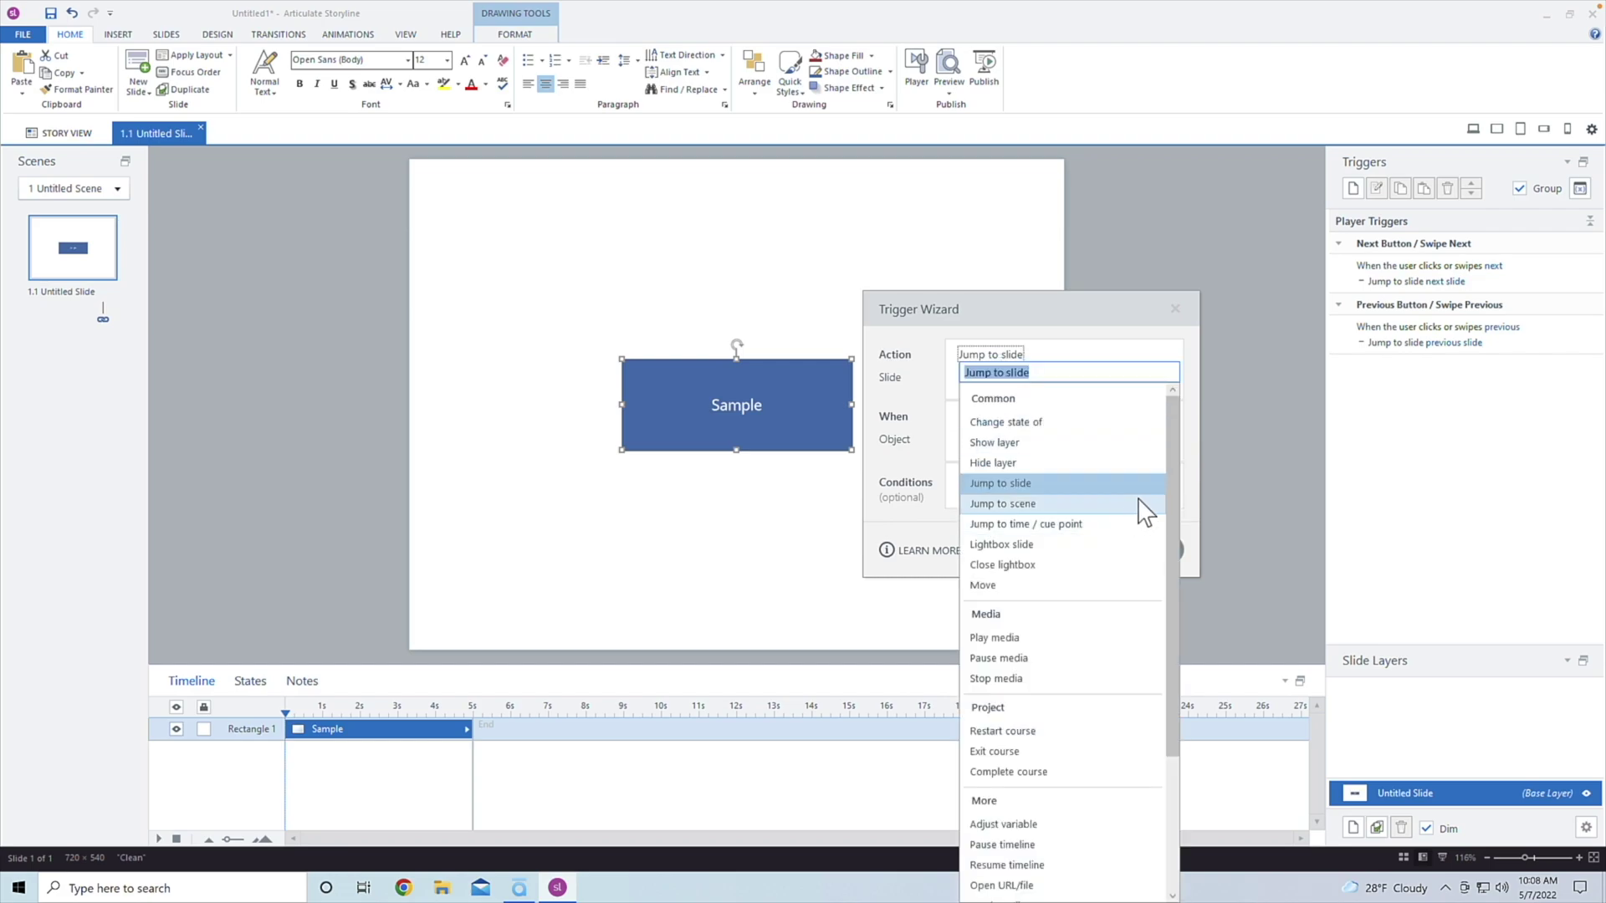
left_click_drag(1169, 485, 1158, 609)
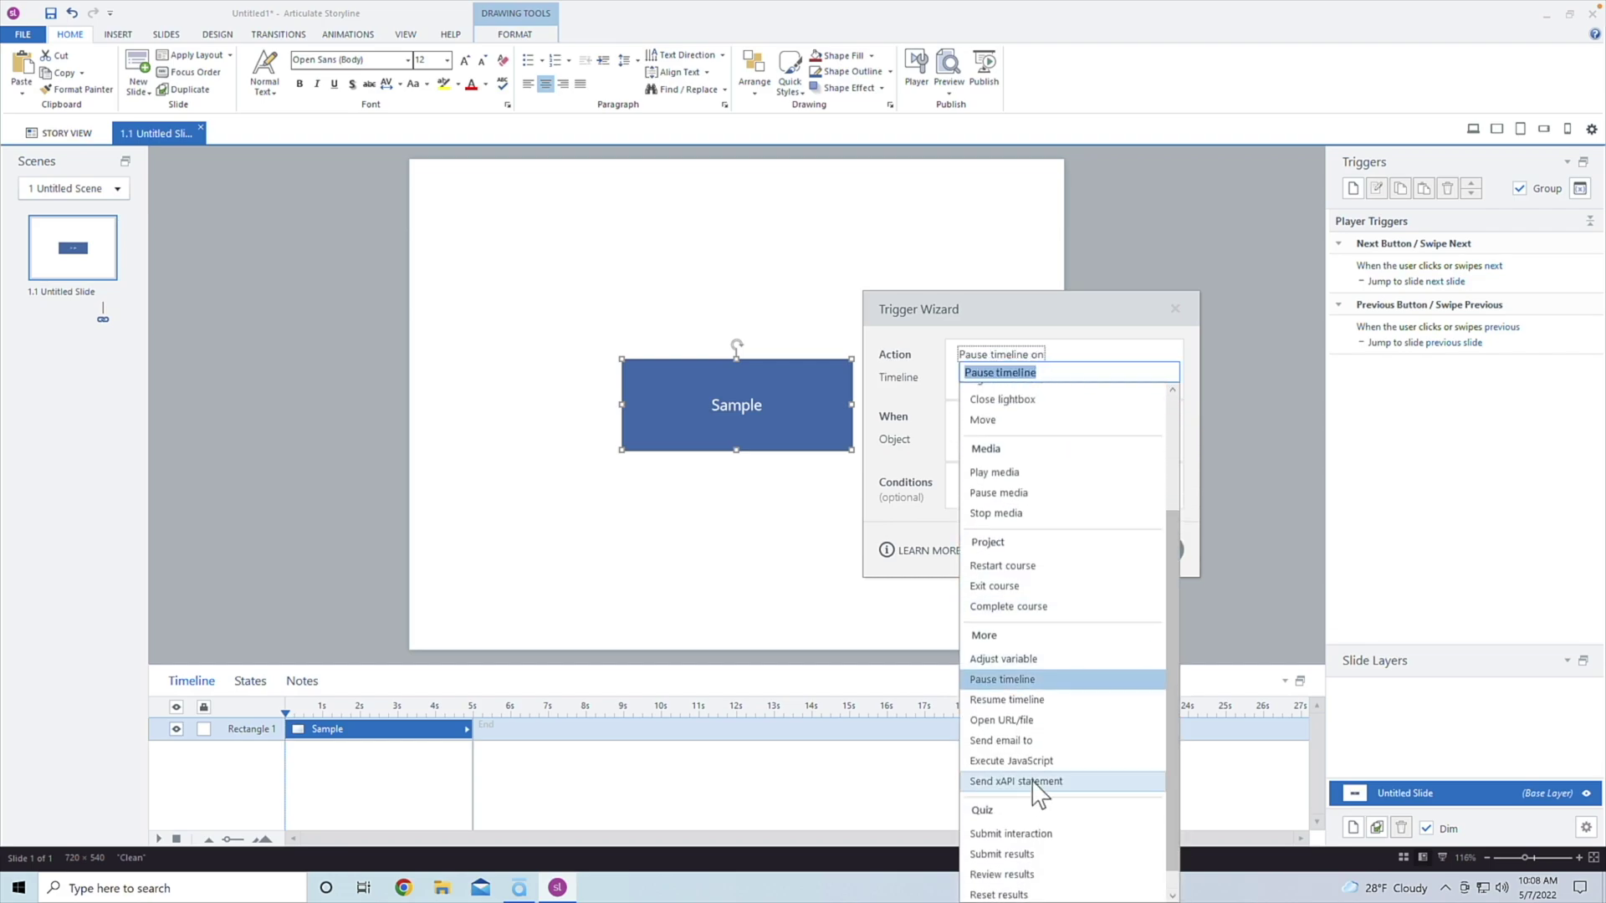
left_click(1086, 770)
left_click(1041, 403)
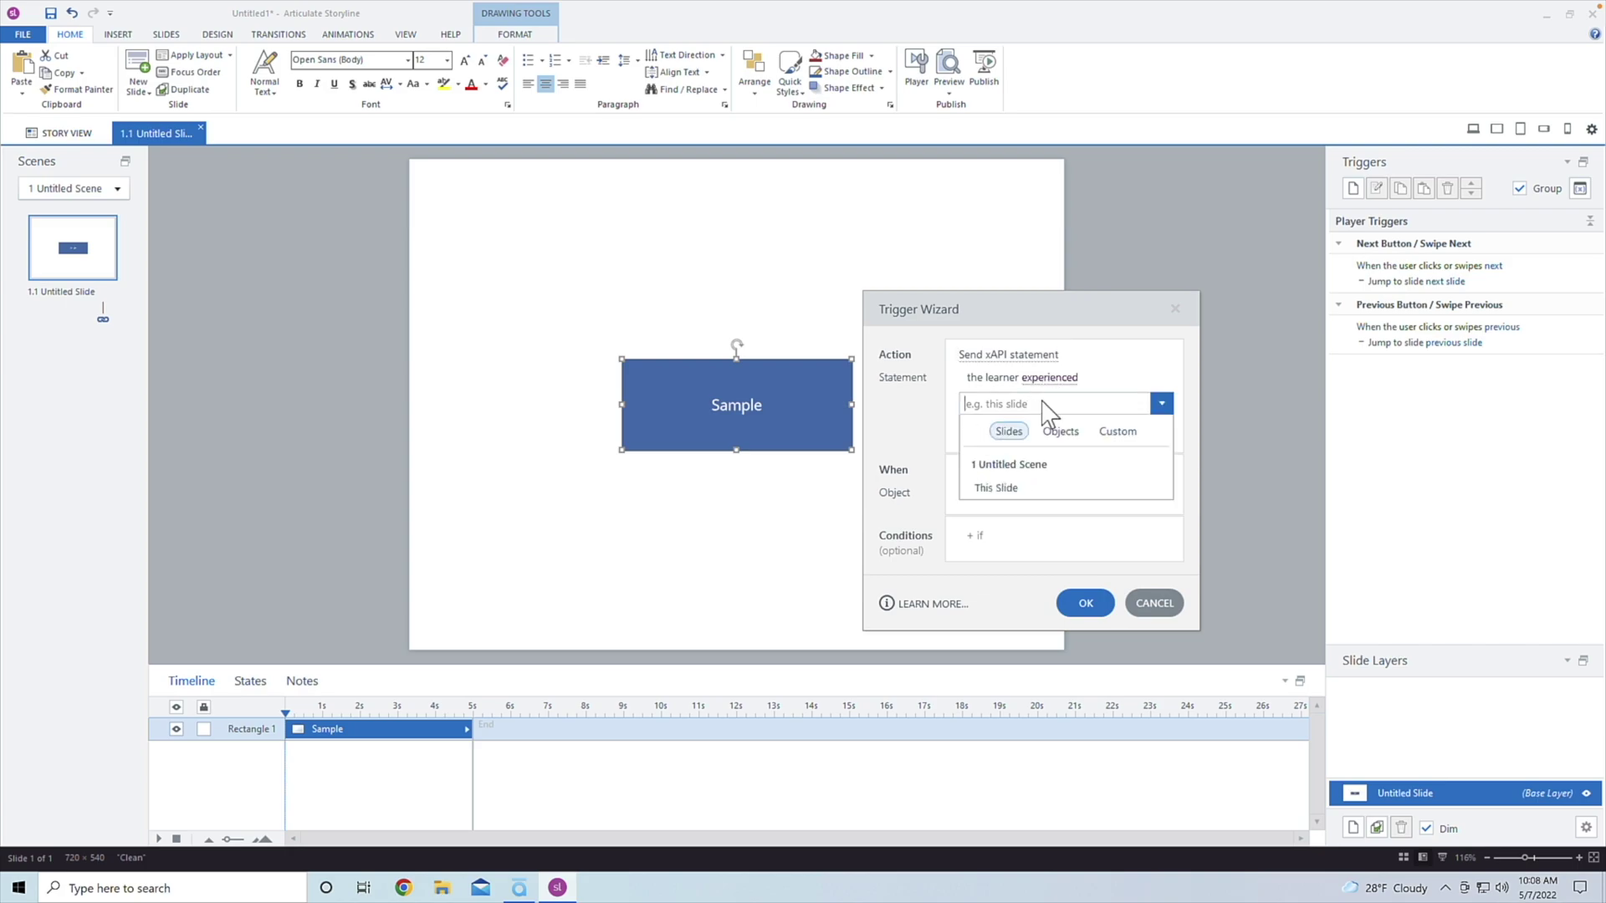
left_click(1119, 431)
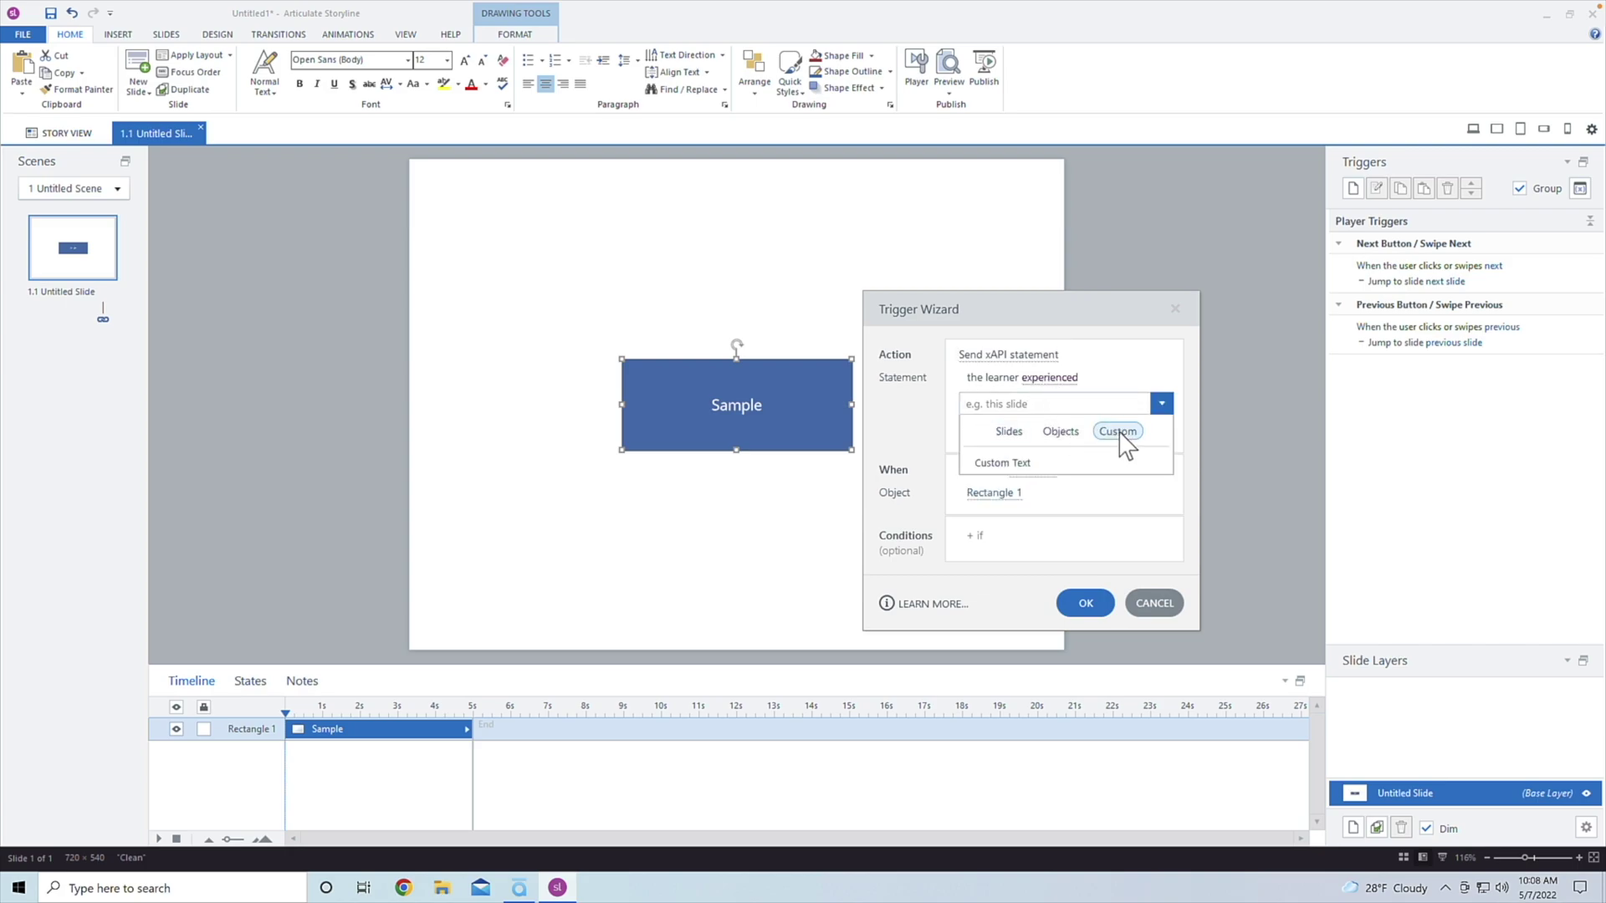
left_click(1032, 470)
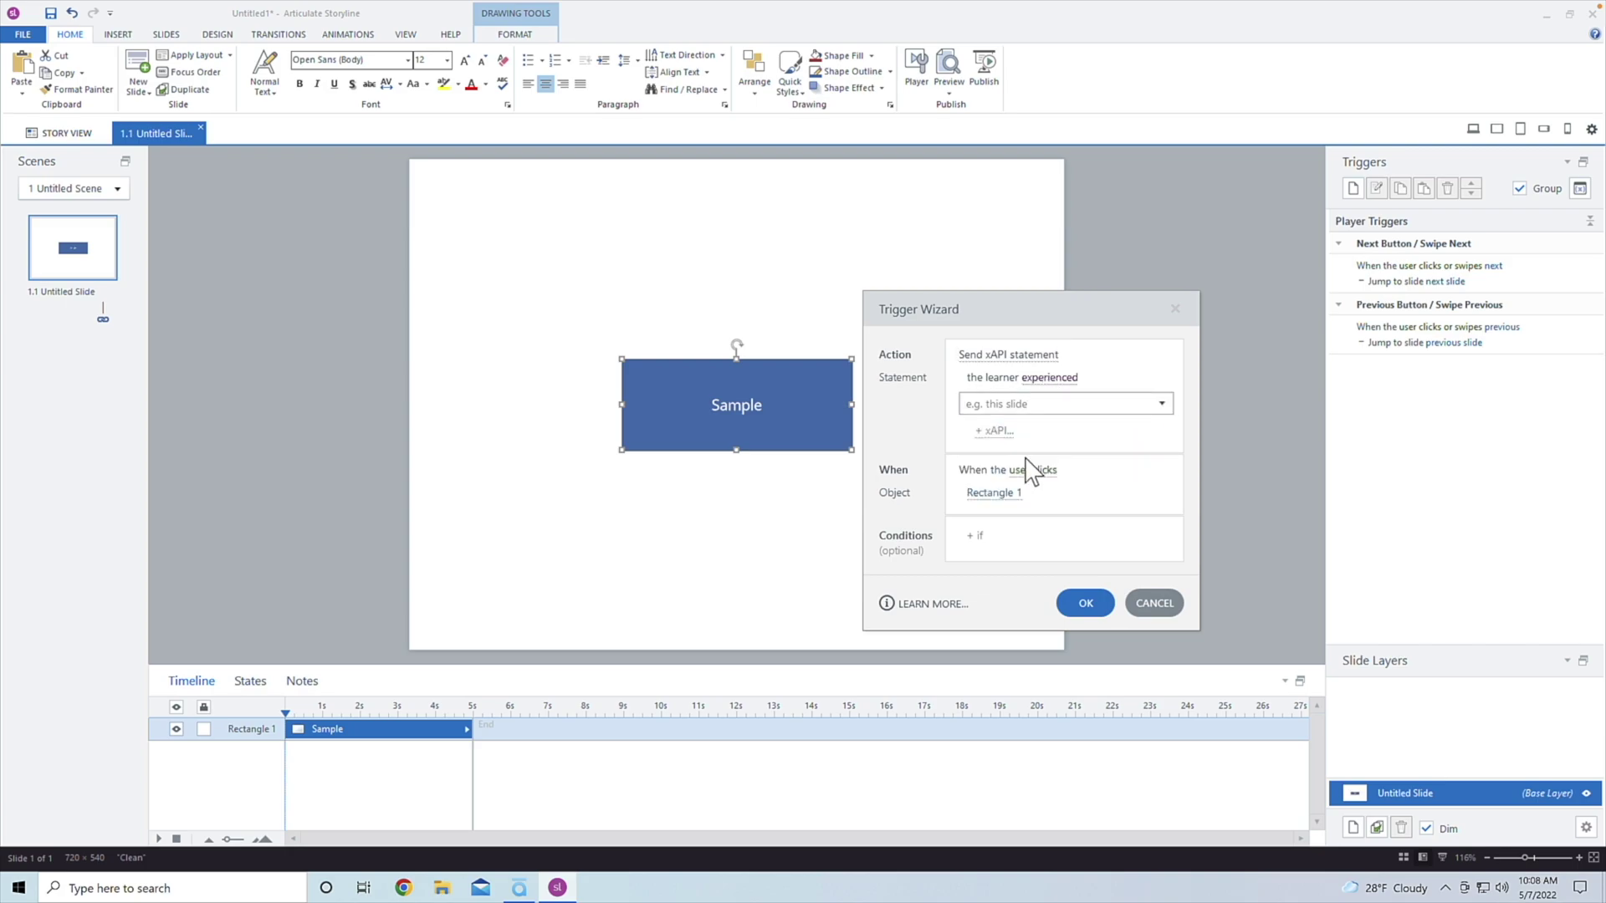
type("Page 1")
key("Return")
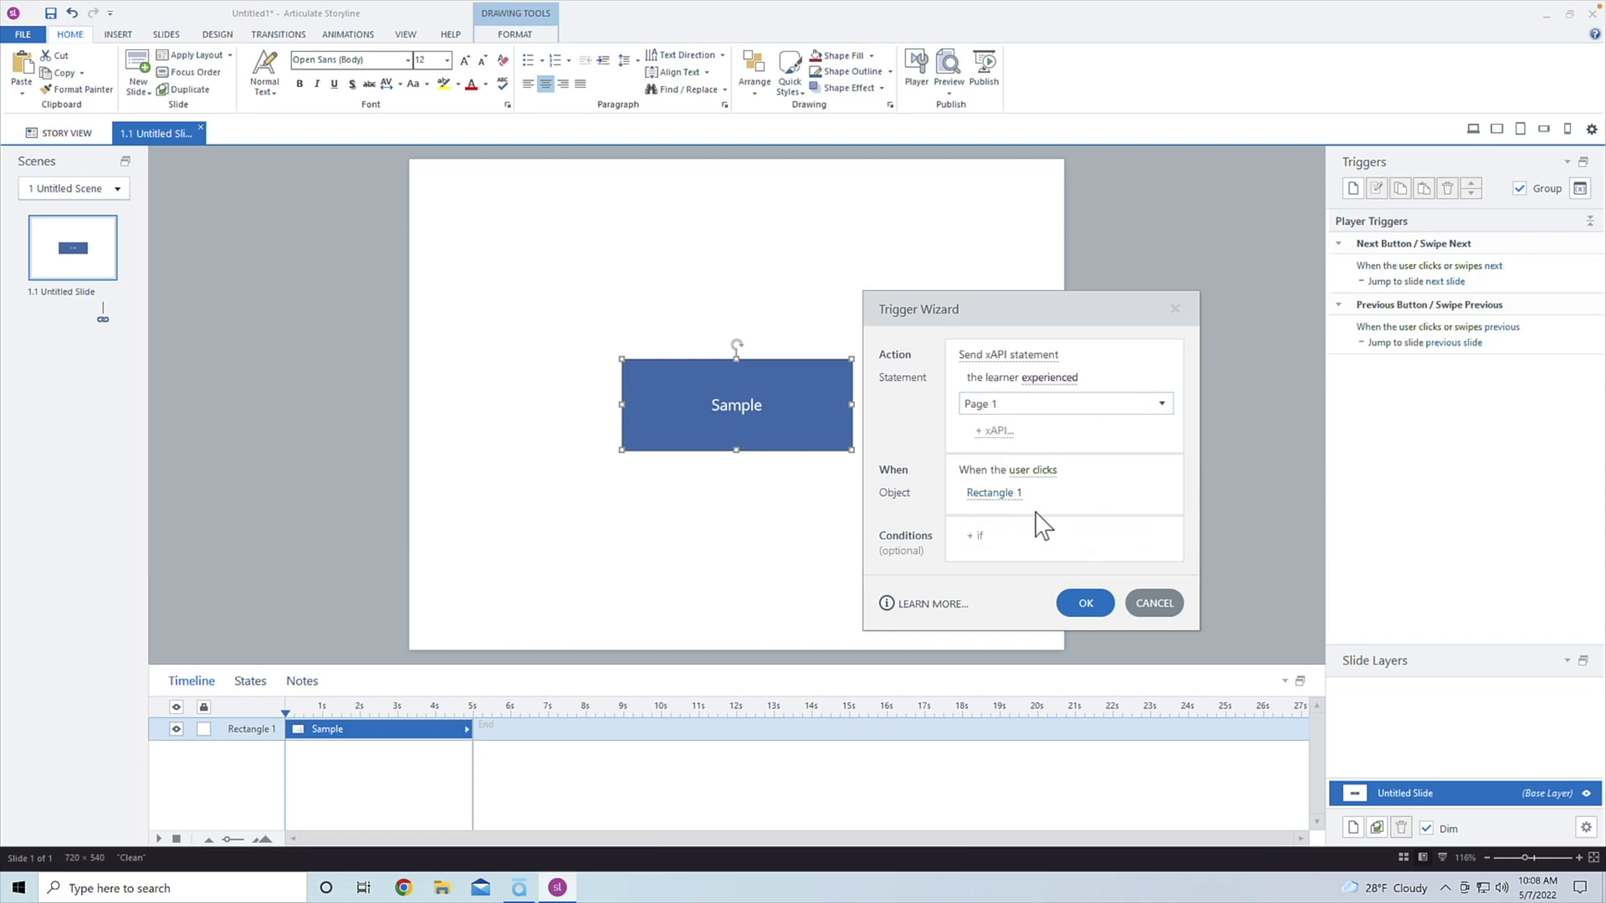
left_click(1085, 594)
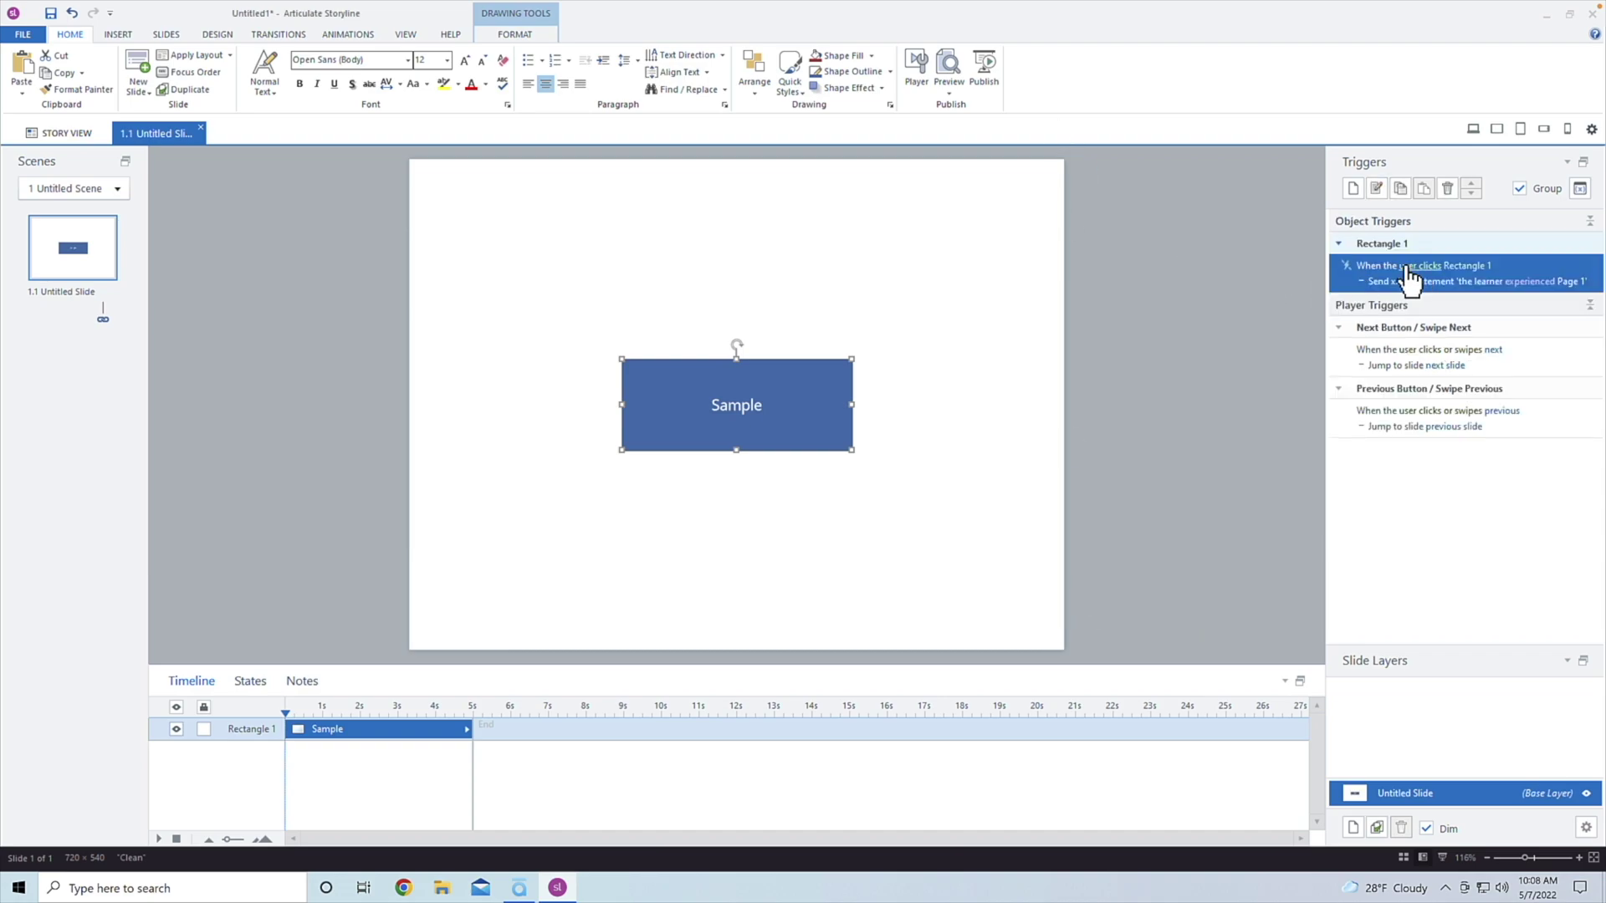
Save the project as 'Sample' and reopen Publish
key("ctrl+s")
type("Sample")
key("Return")
left_click(984, 71)
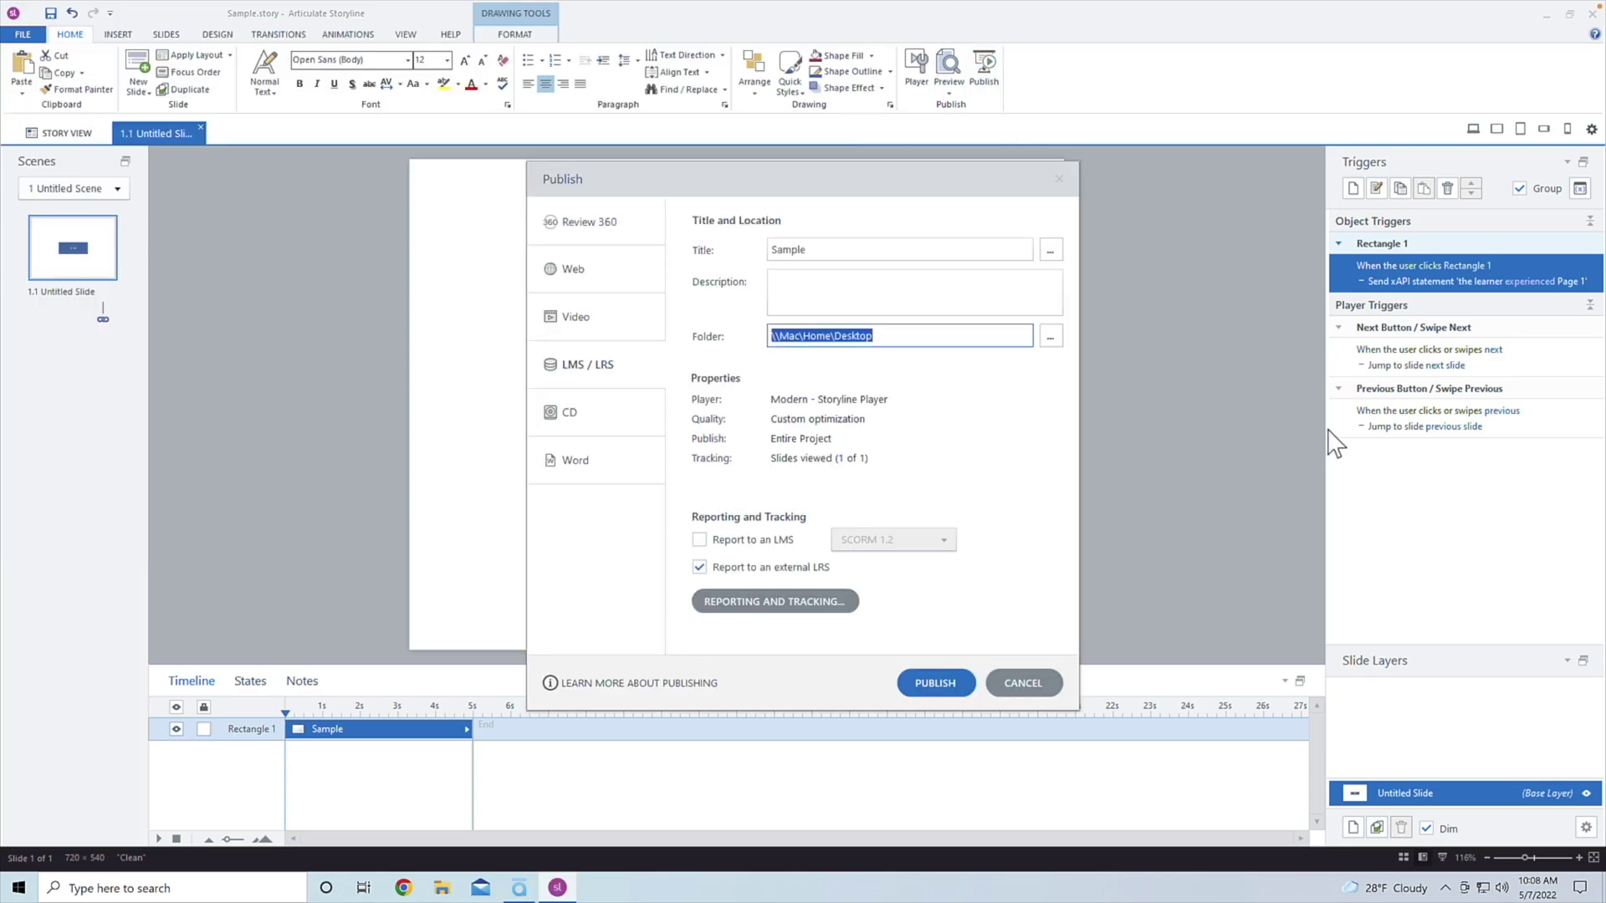
Publish Sample to the external LRS, keeping the JavaScript-supplied actor
left_click(815, 602)
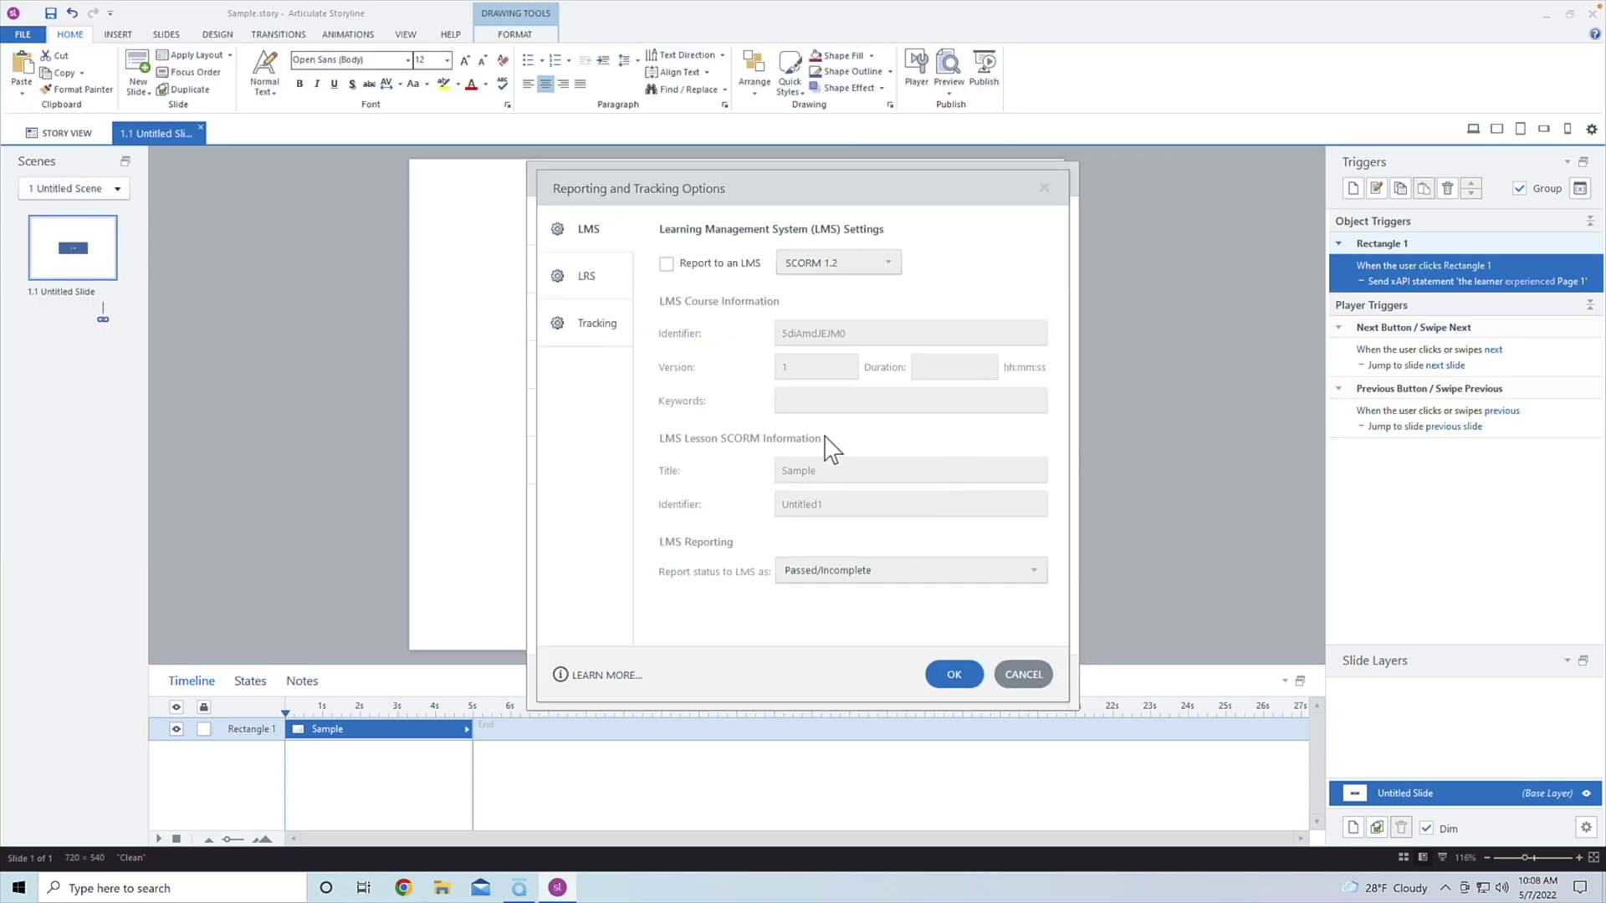
left_click(597, 282)
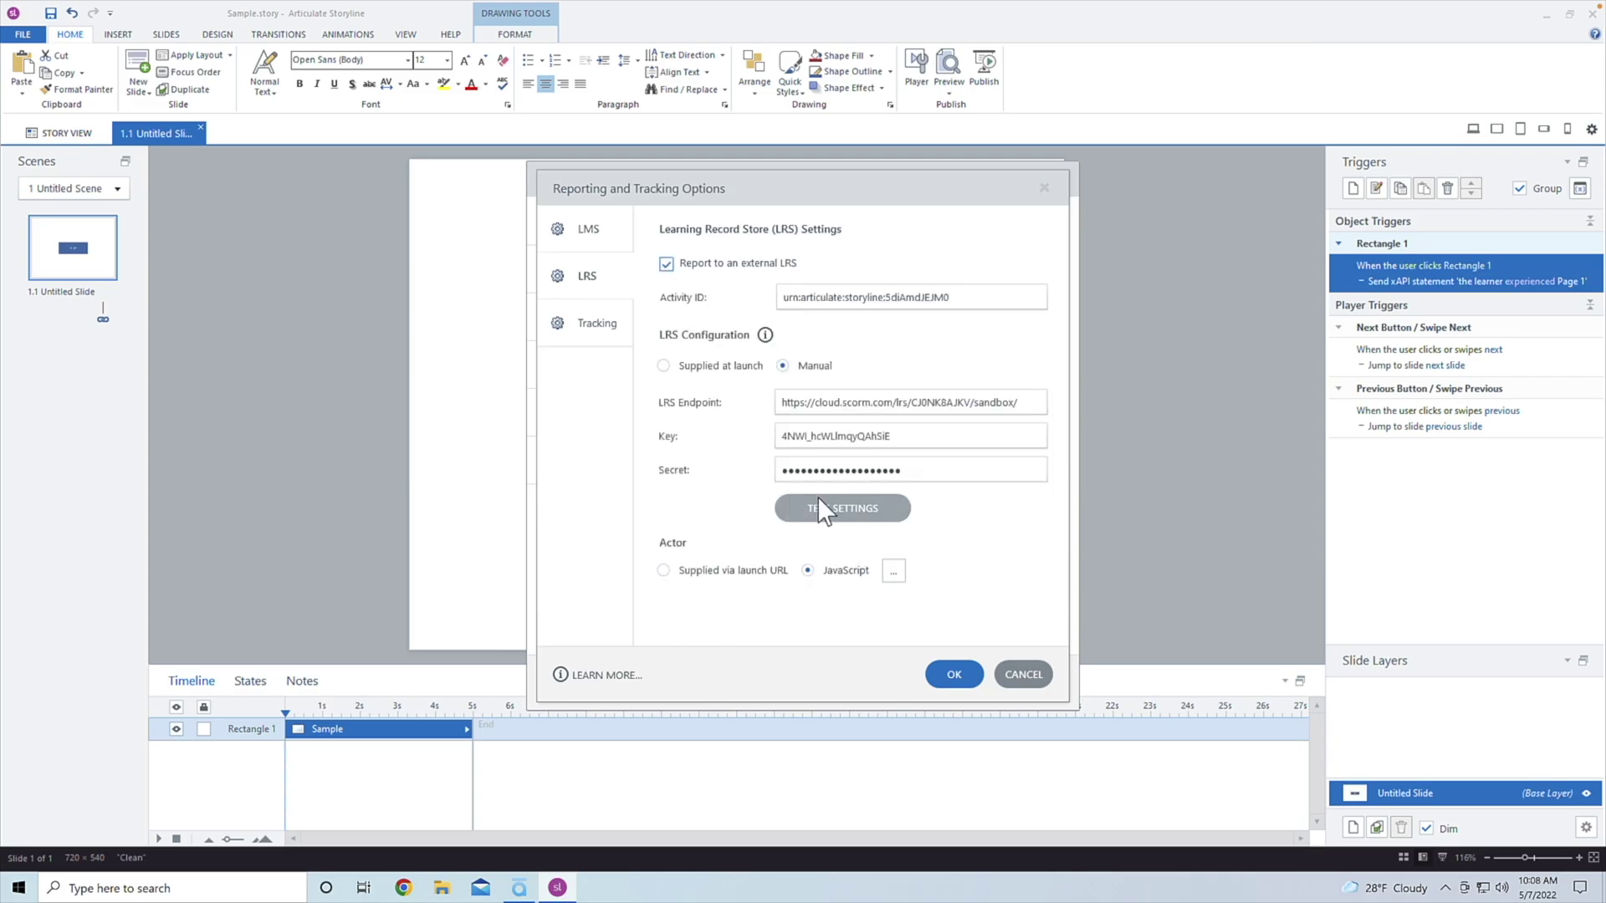
left_click(893, 571)
left_click(930, 619)
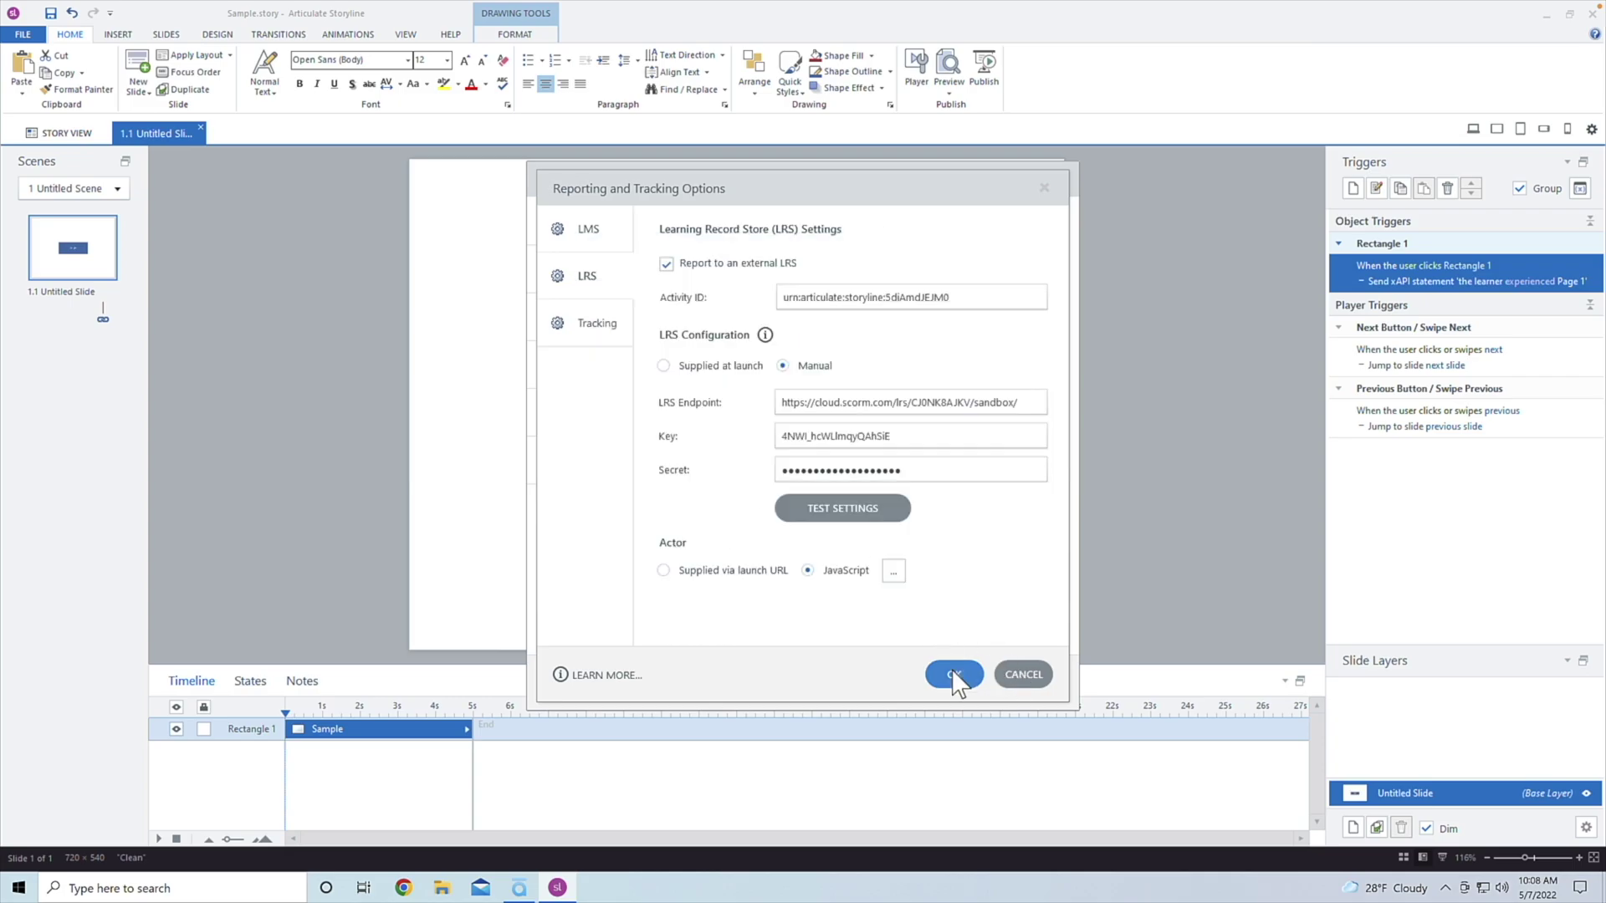
left_click(953, 674)
left_click(943, 671)
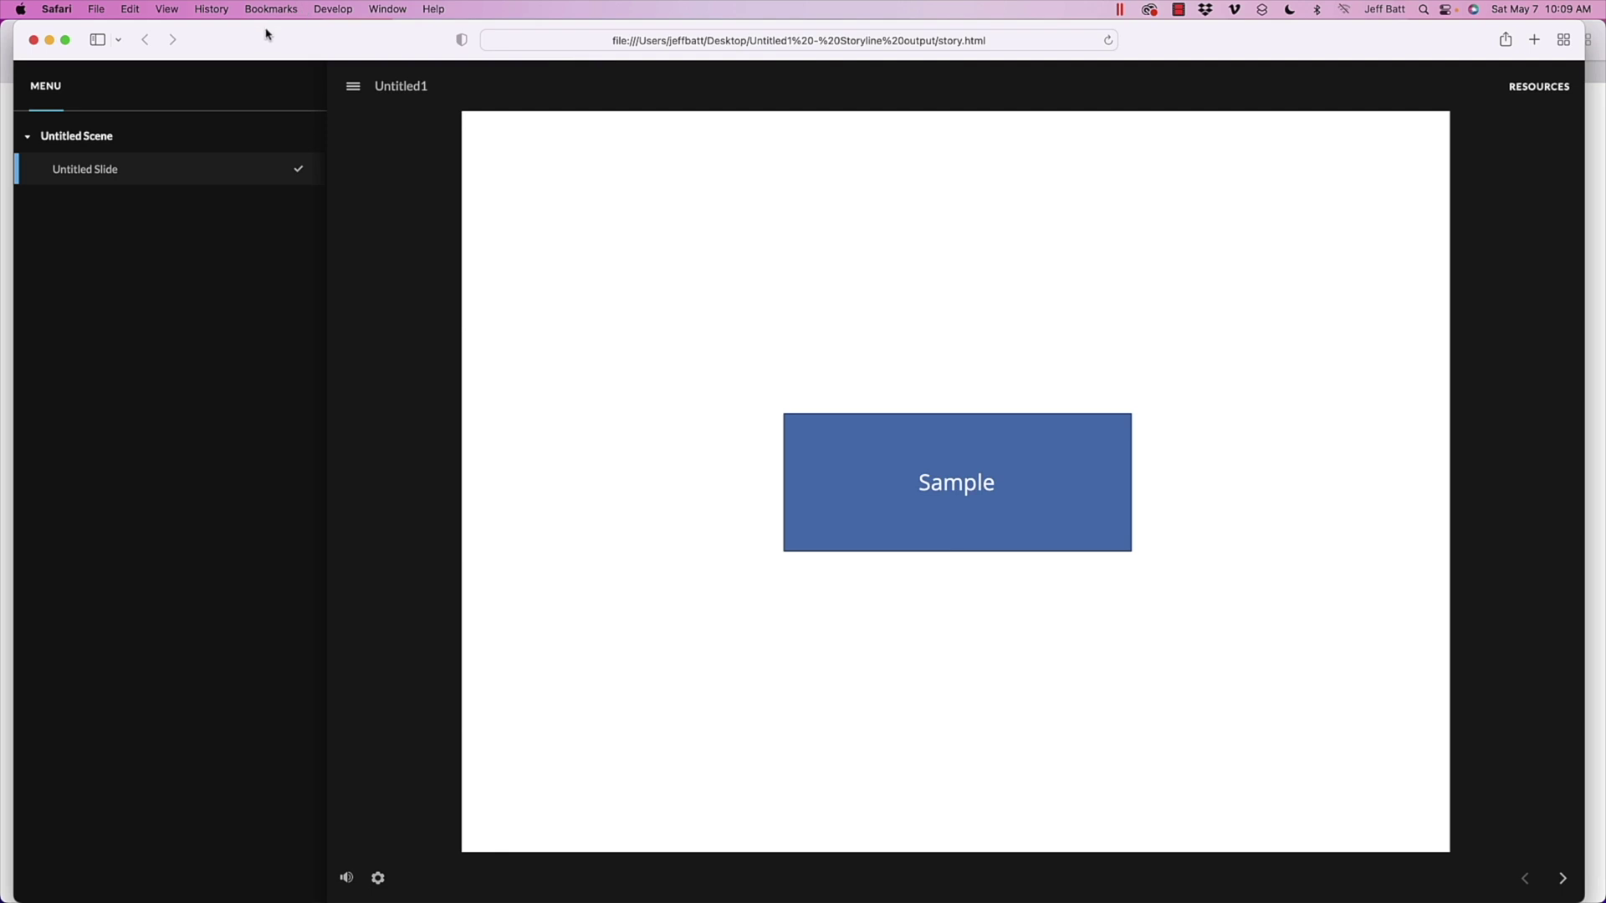
Show SCORM Cloud's LRS Viewer with statements from SCORM Cloud (sandbox)
left_click_drag(266, 33, 298, 105)
left_click(318, 46)
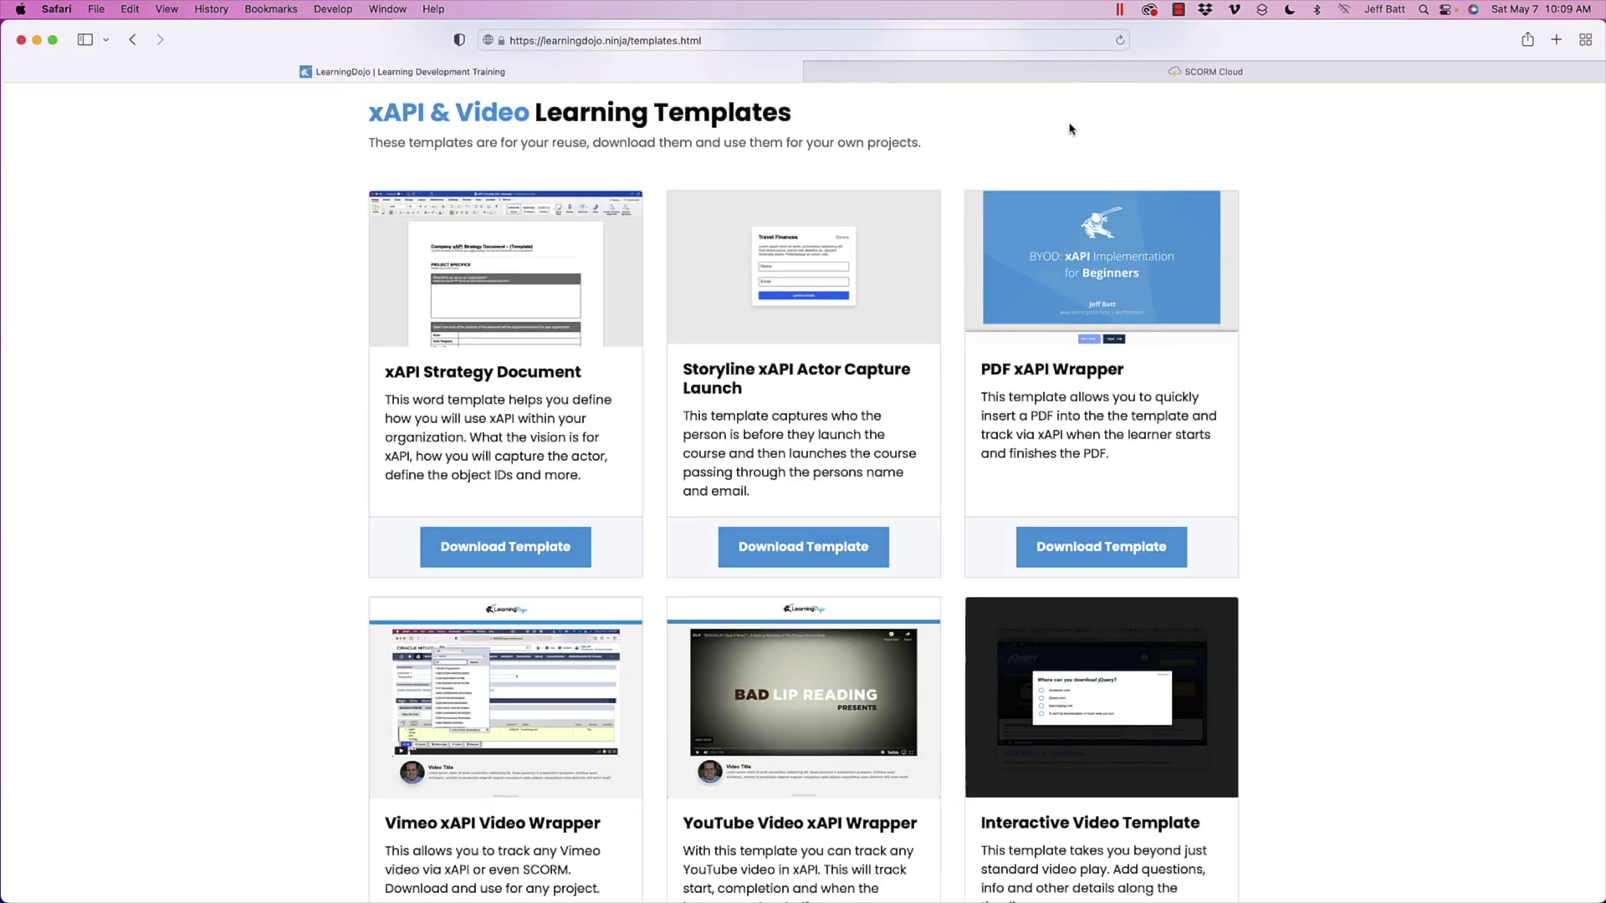
left_click(1154, 72)
left_click(664, 248)
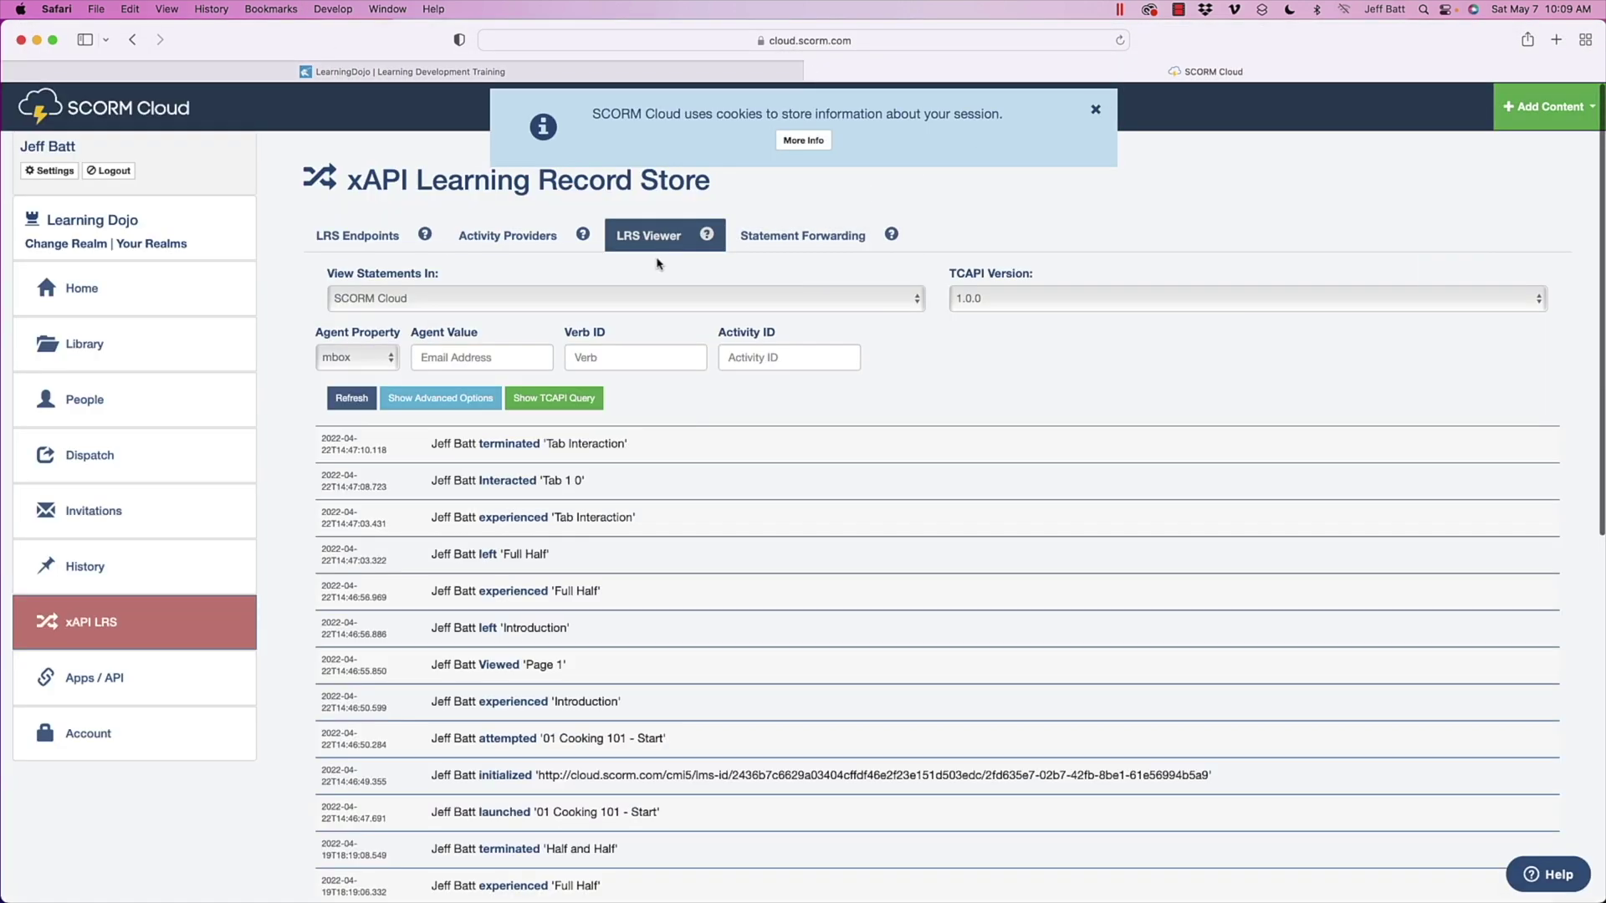
left_click(552, 298)
left_click(520, 316)
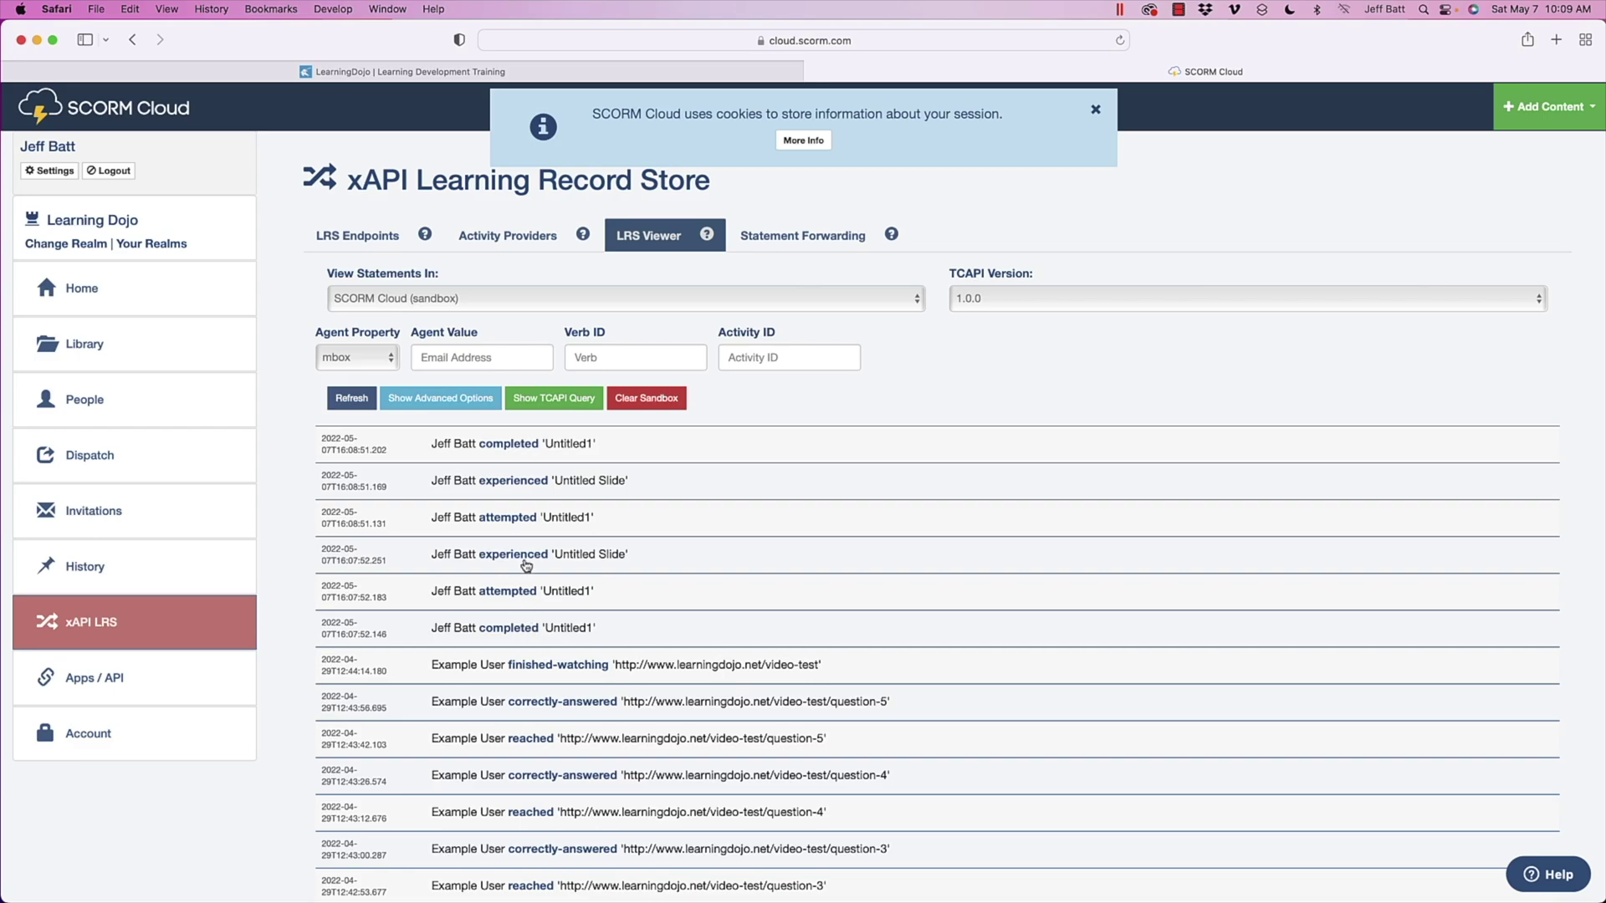
Inspect the 'experienced Untitled Slide' statement details, then refresh the statement list
left_click(639, 558)
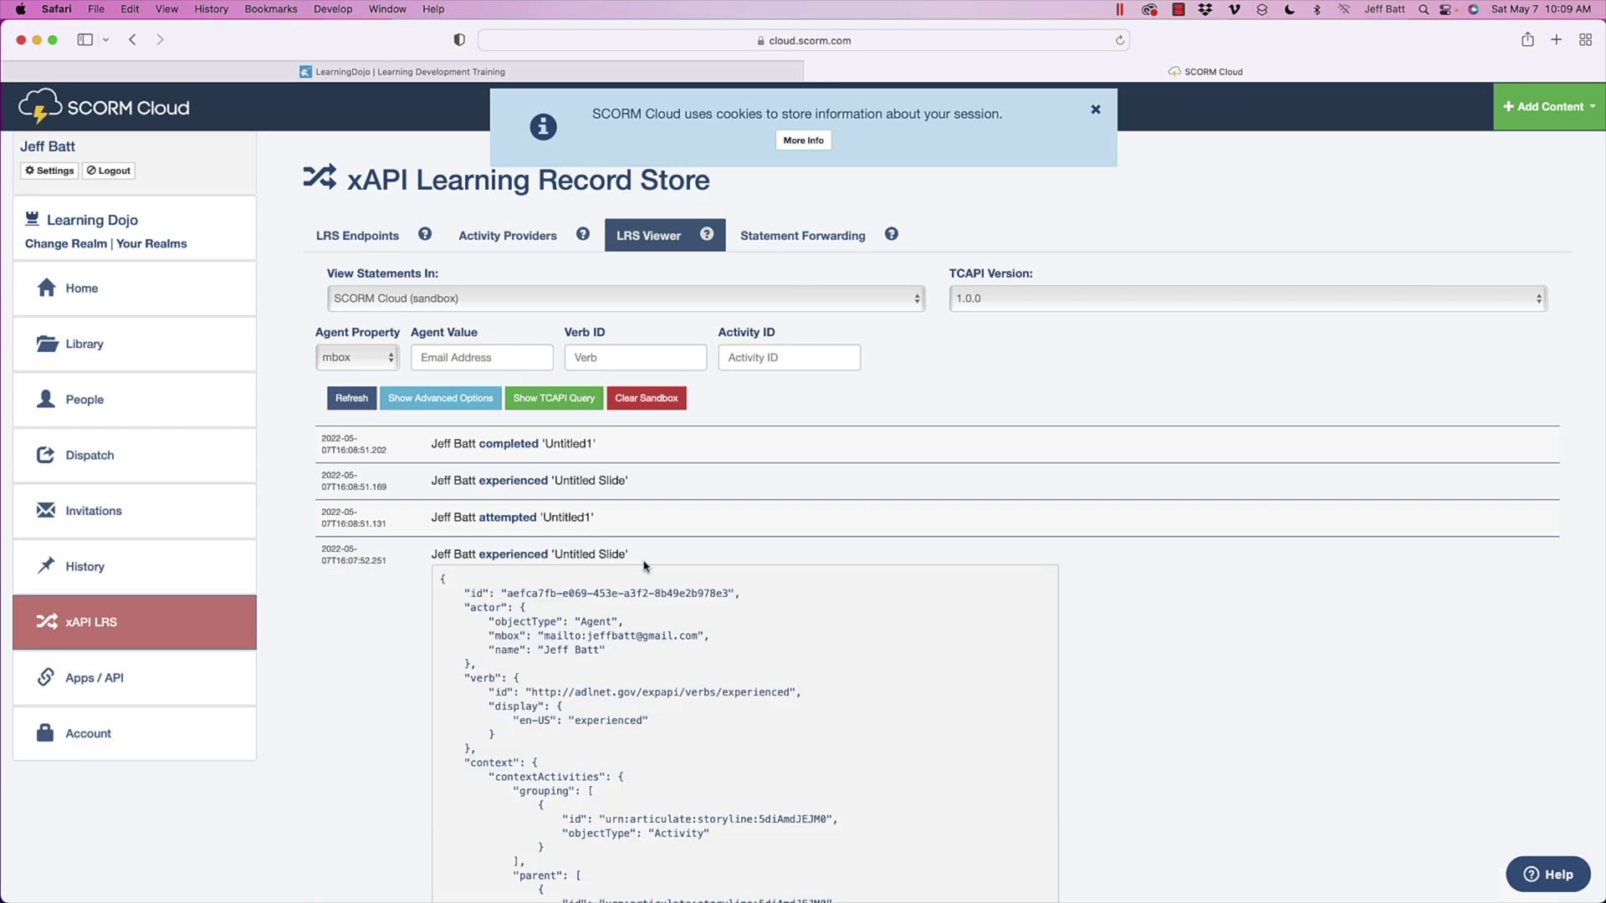
scroll(644, 569, "down", 5)
scroll(647, 568, "up", 1)
scroll(646, 567, "down", 2)
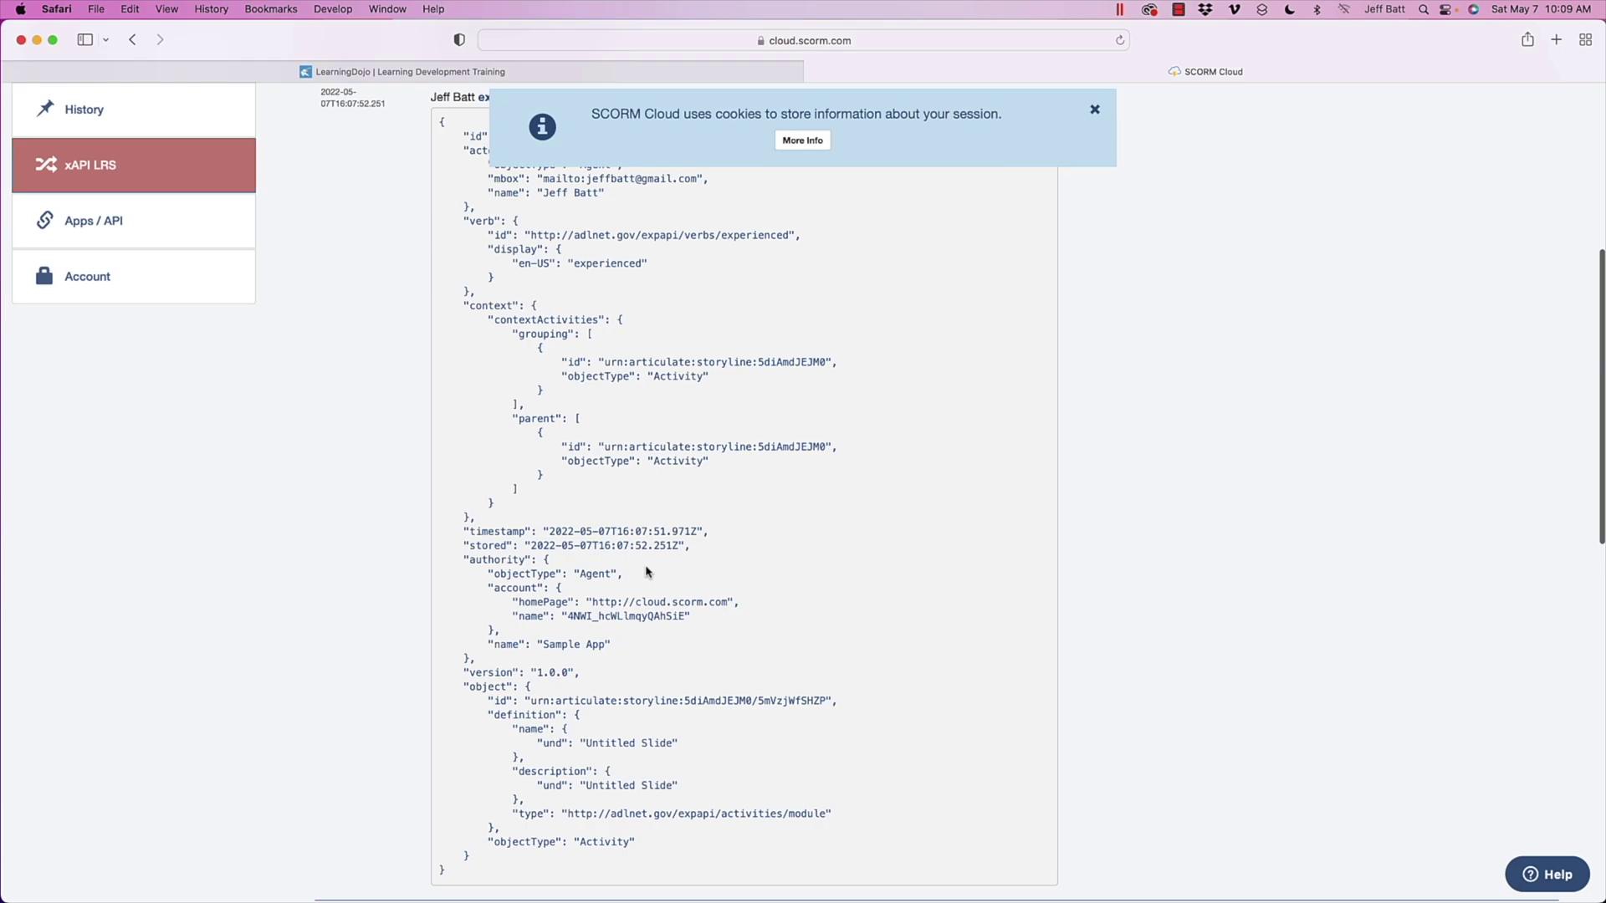
scroll(647, 572, "up", 5)
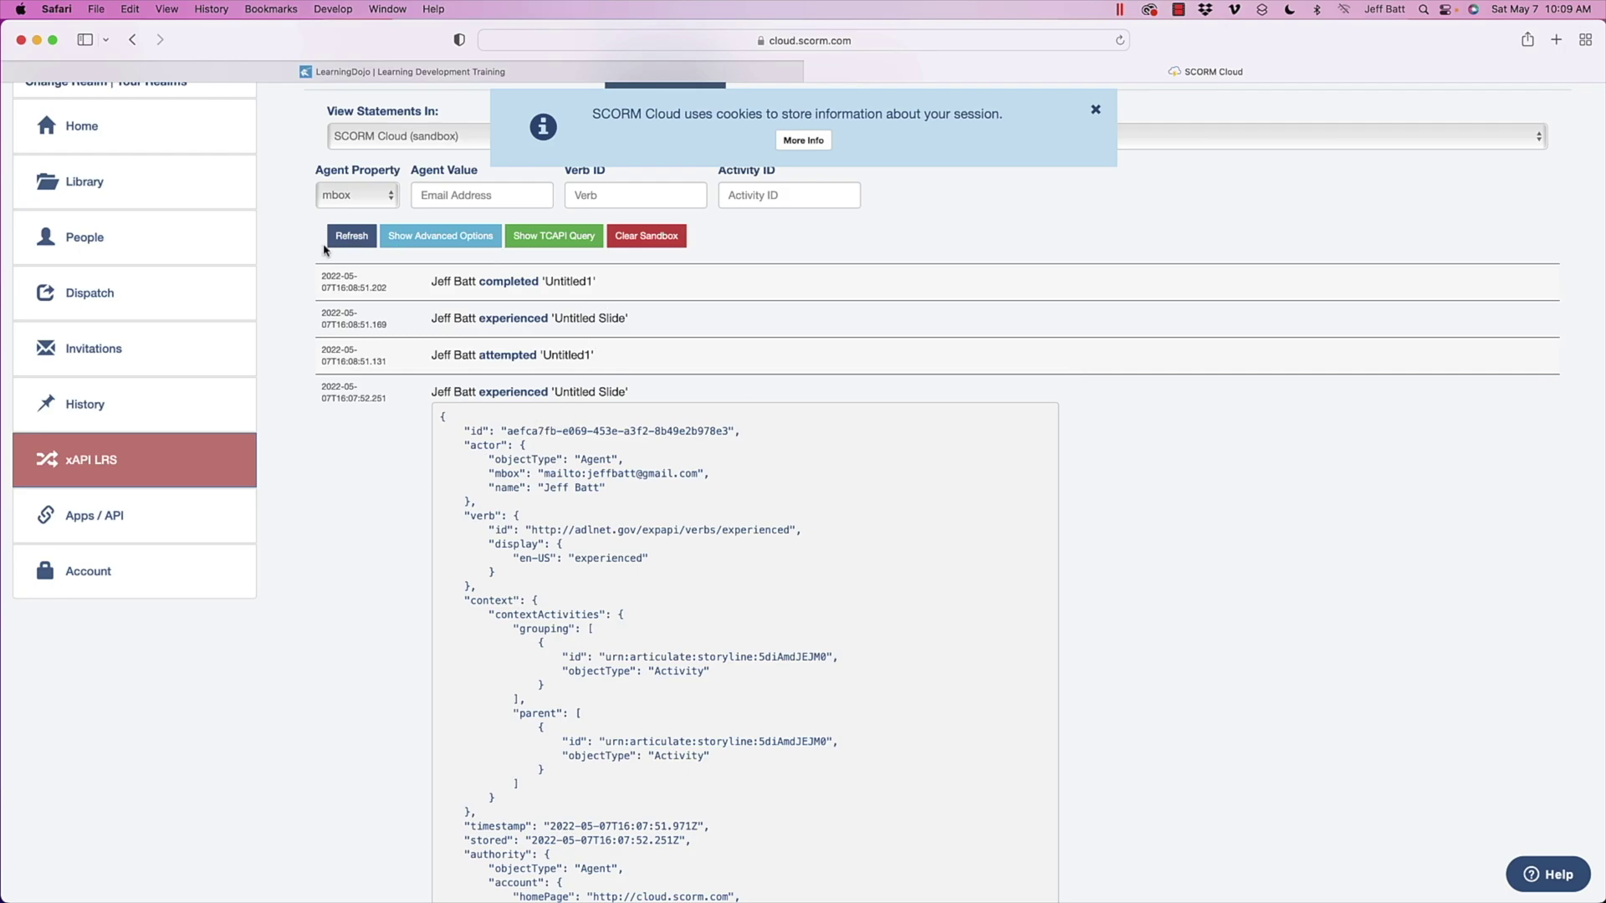
left_click(335, 238)
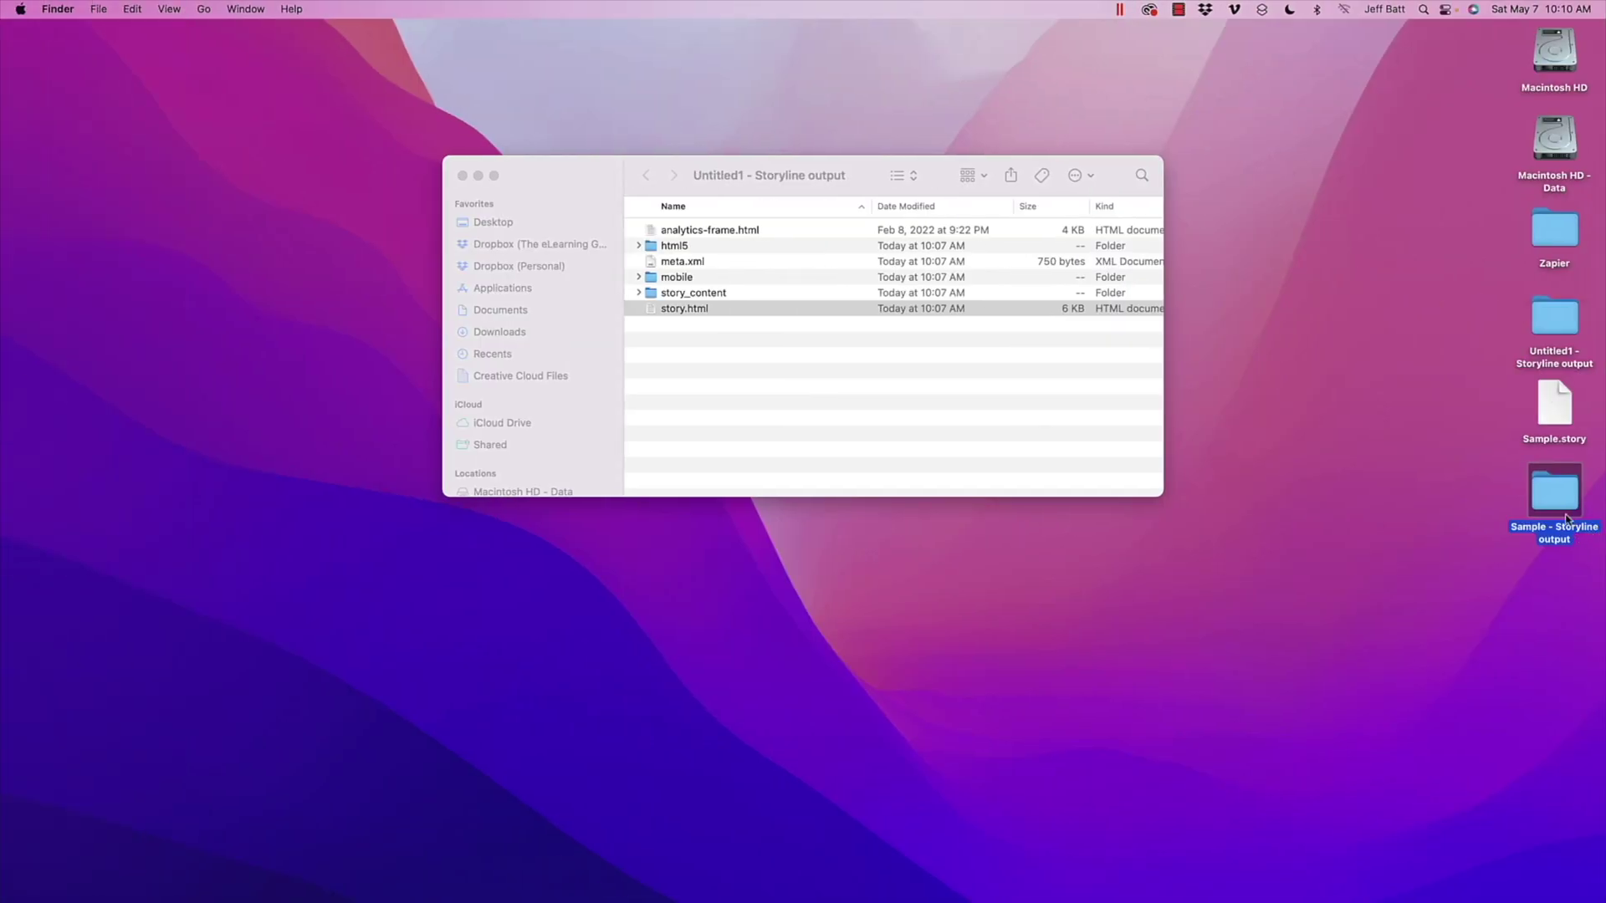
Launch story.html from the Desktop's 'Sample - Storyline output' folder in Safari
double_click(1545, 488)
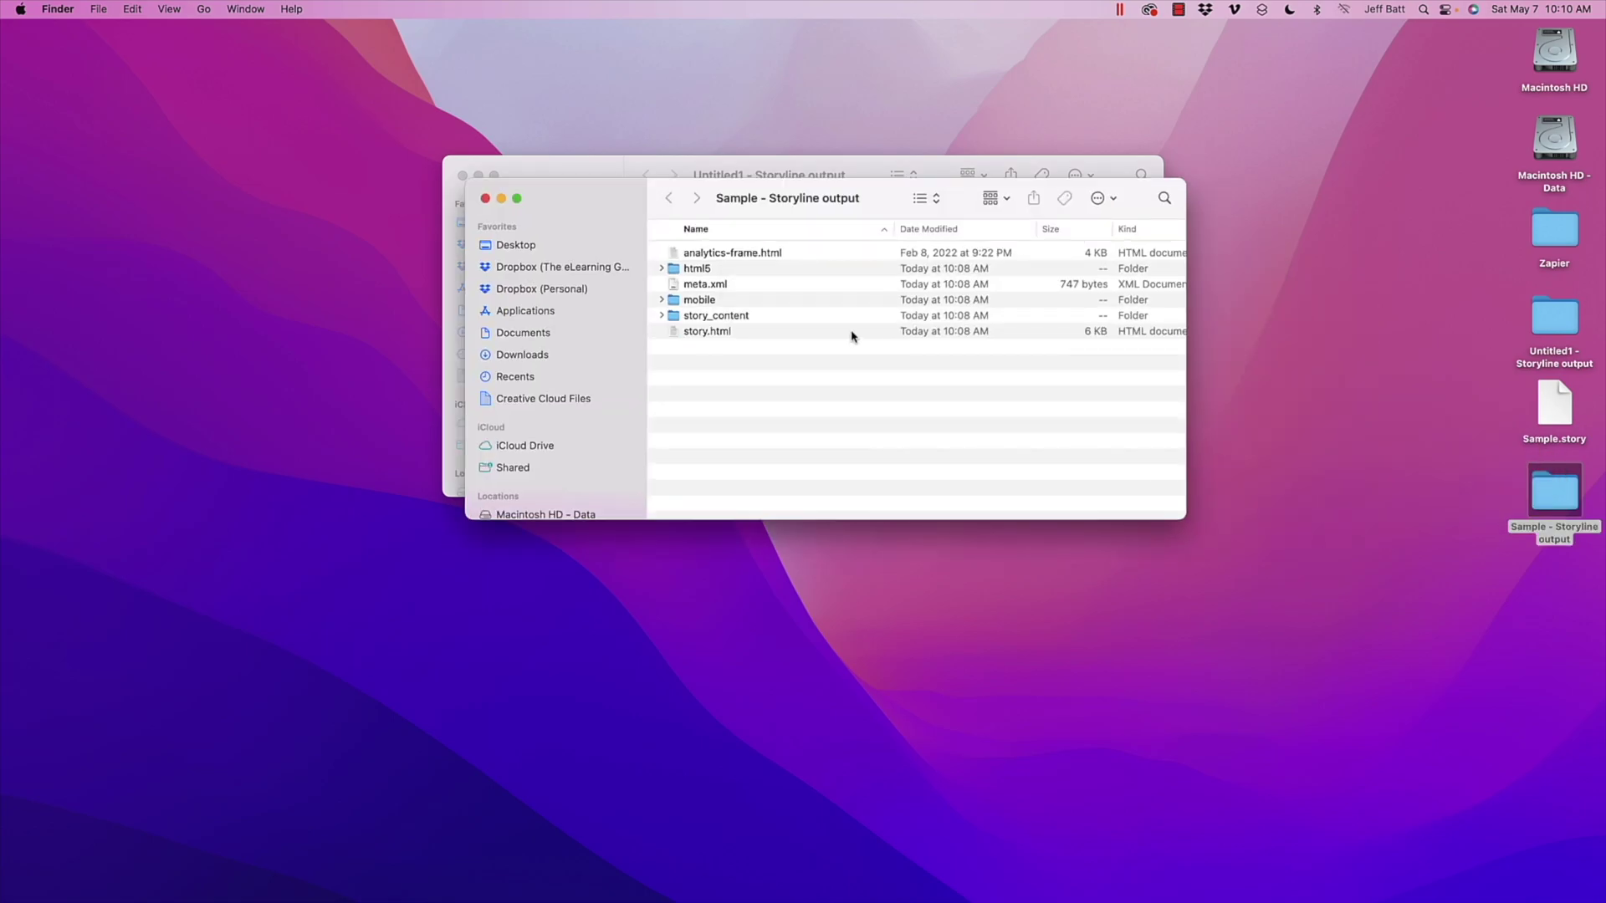
double_click(707, 331)
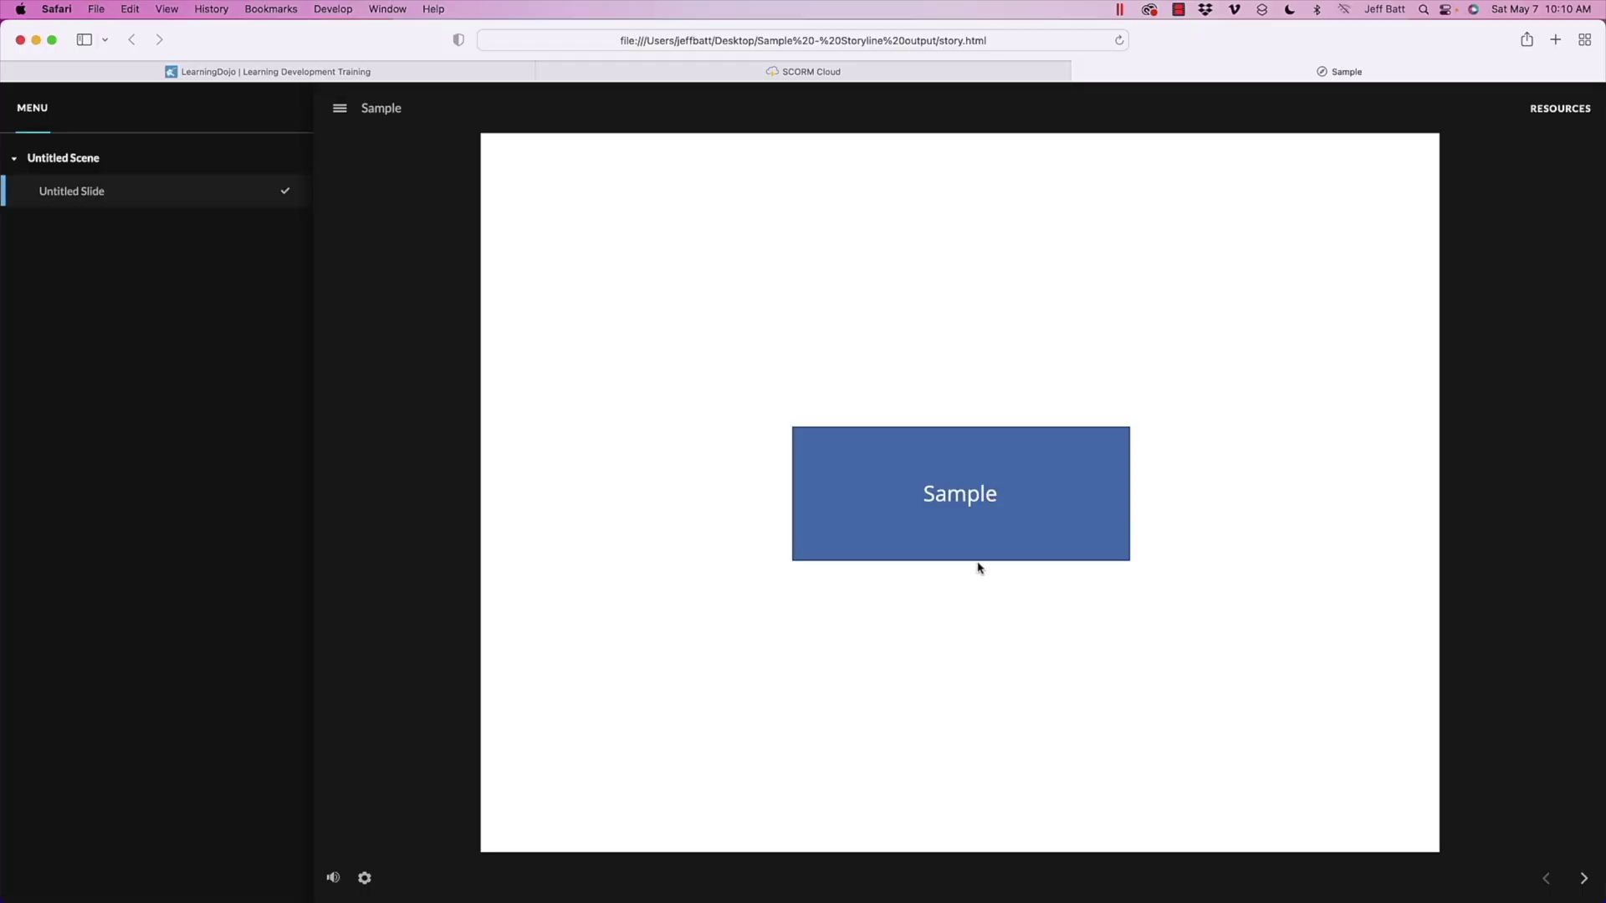
Refresh the LRS Viewer to list the new 'experienced Page 1' statements
left_click(807, 71)
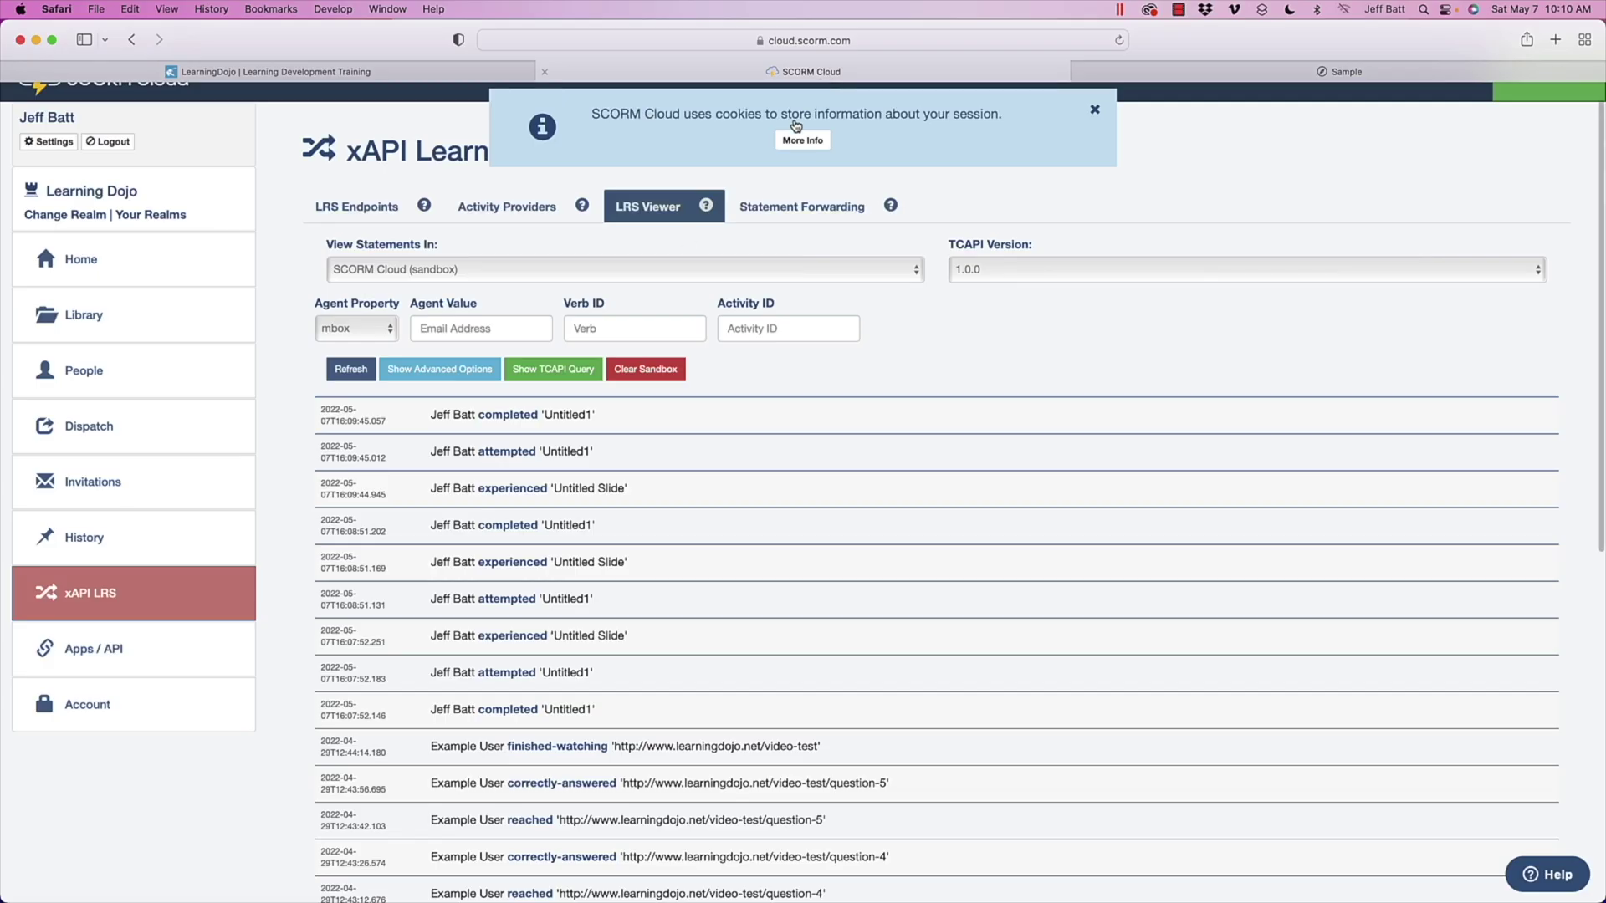
left_click(351, 369)
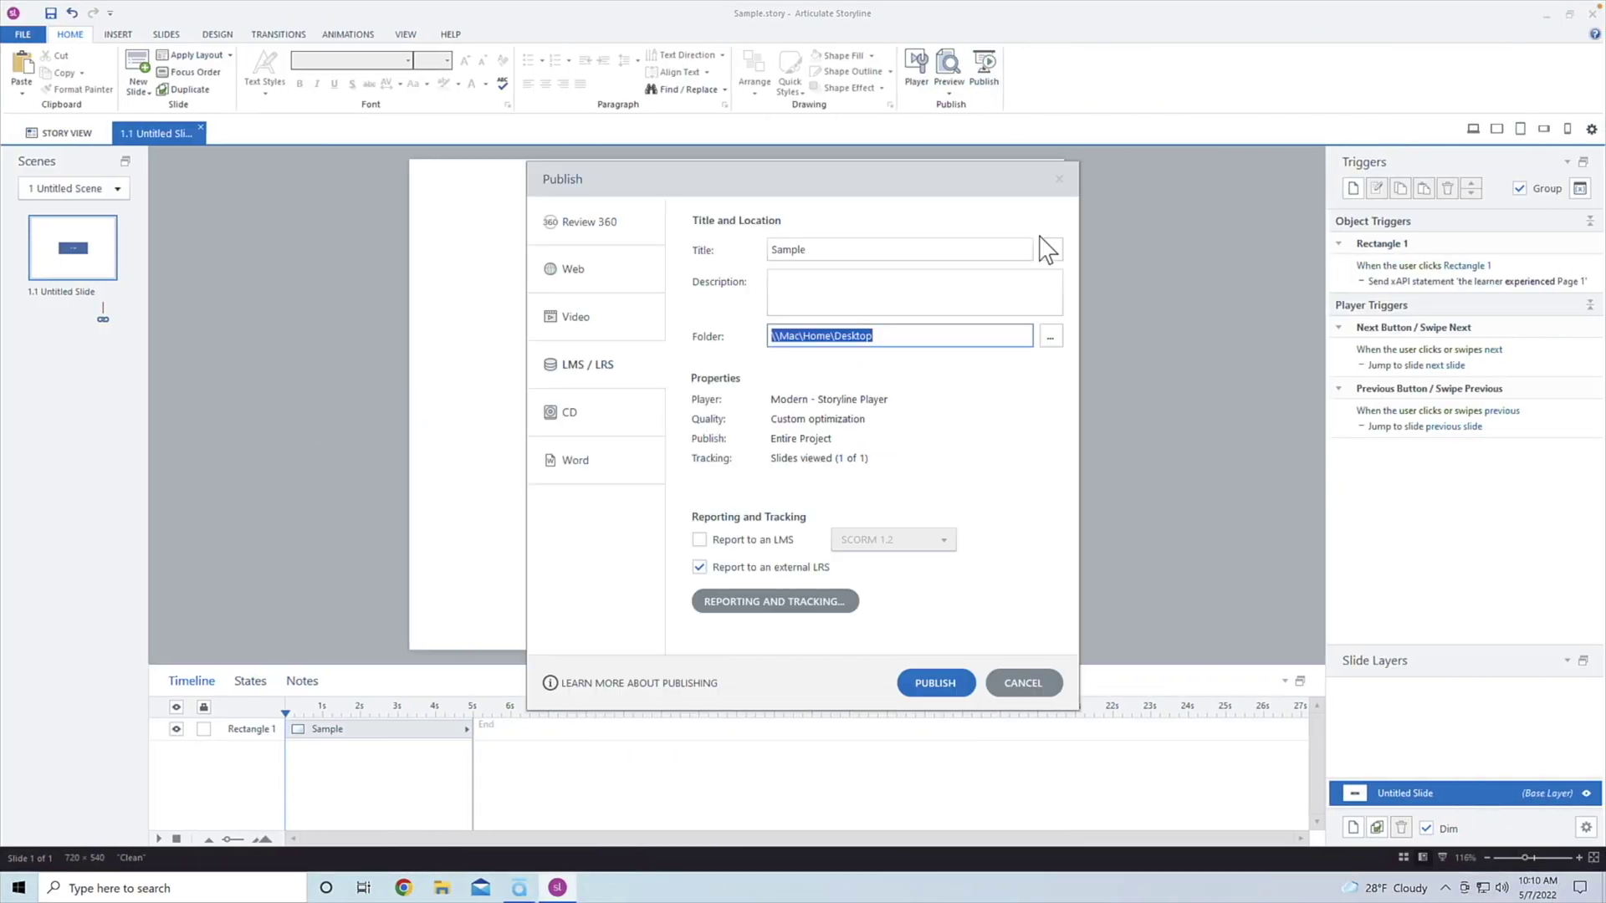
Set the LRS actor in Reporting and Tracking to 'Supplied via launch URL'
left_click(795, 600)
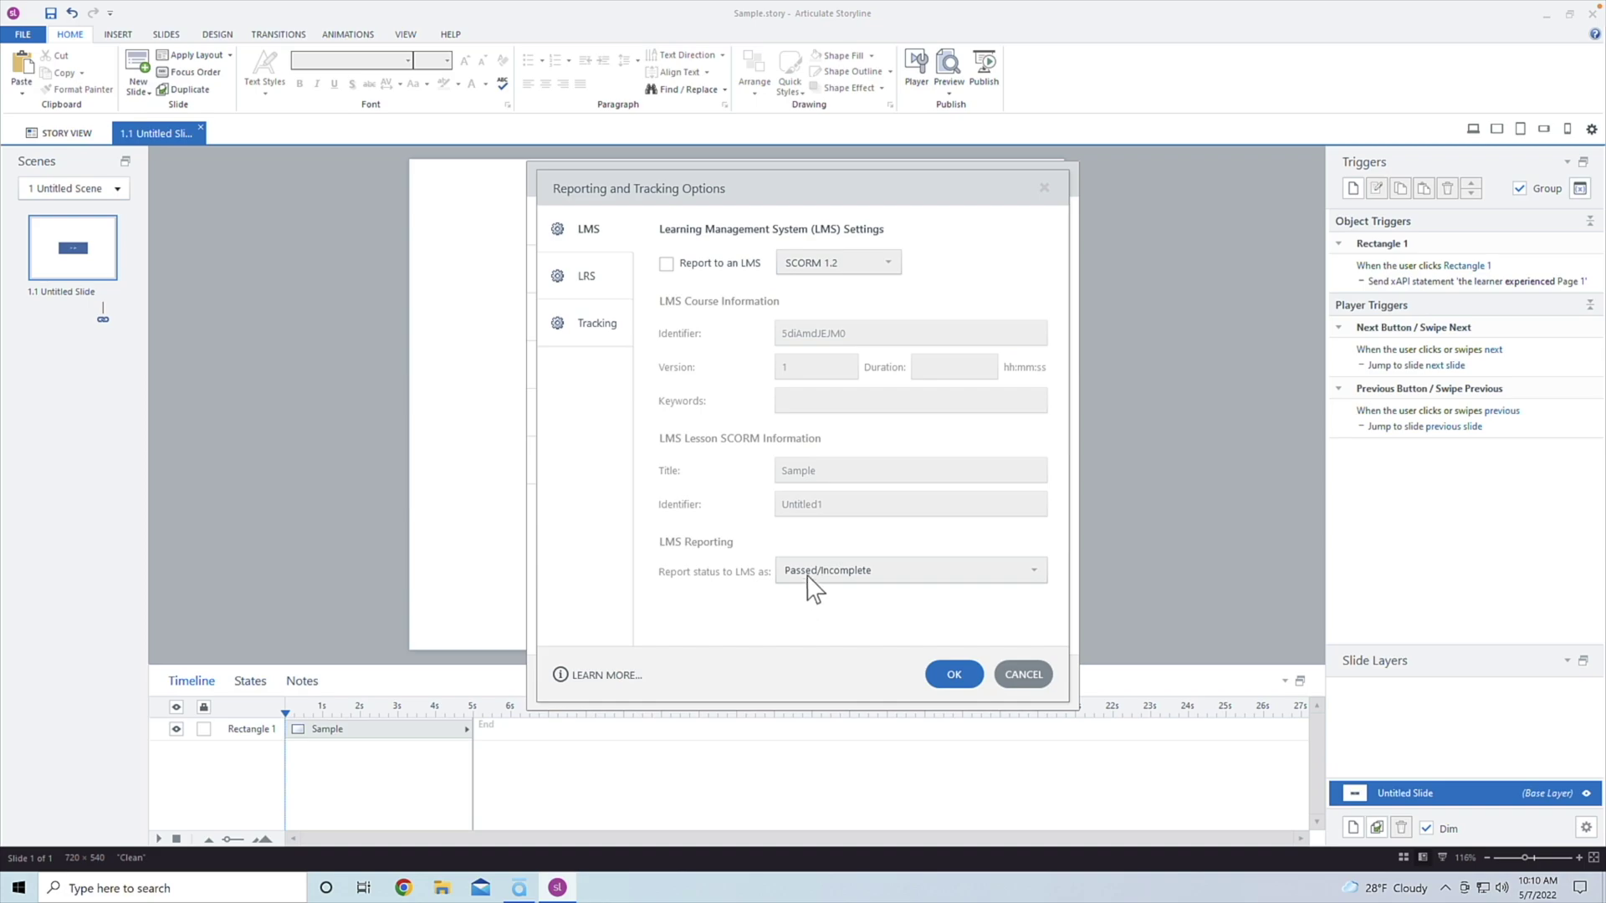
left_click(621, 289)
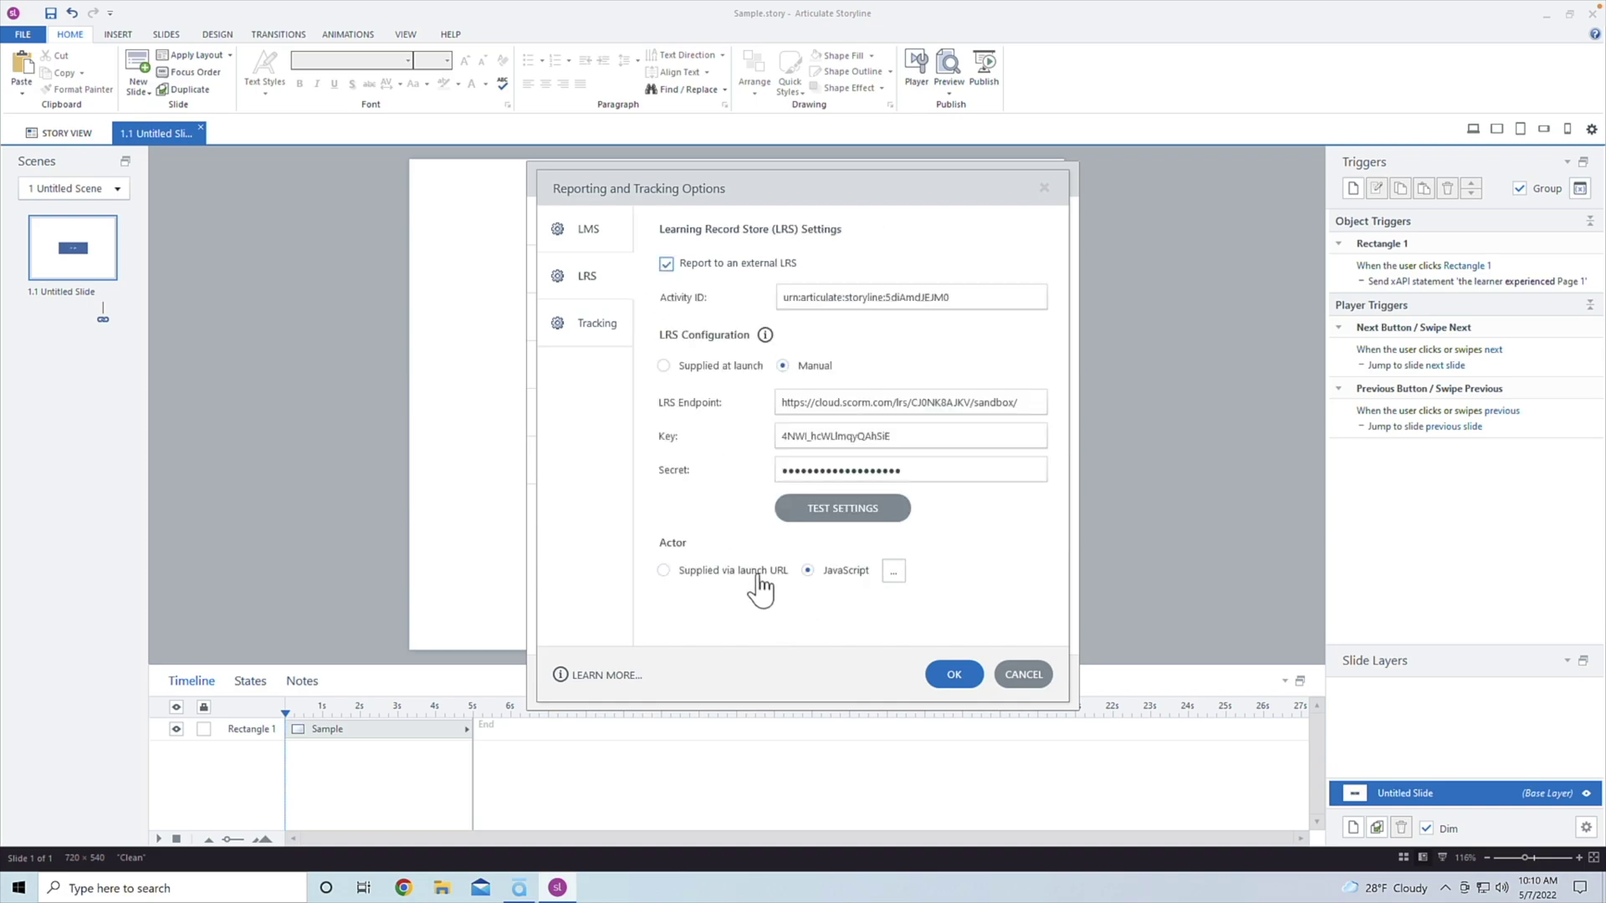
left_click(699, 573)
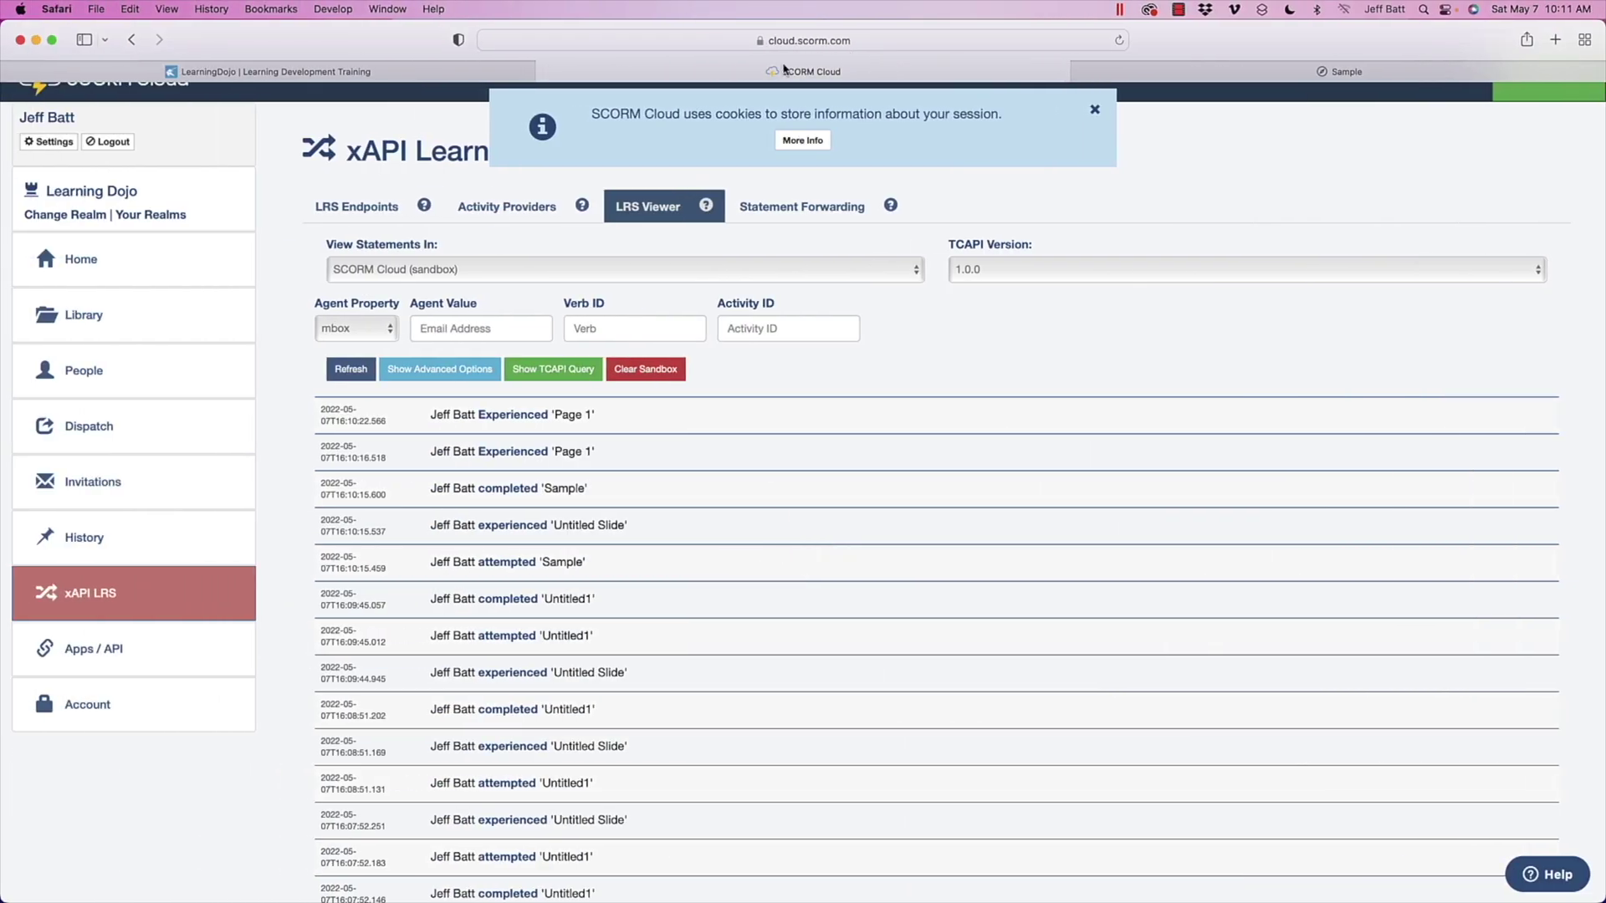
Return to the LearningDojo tab listing templates like Storyline xAPI Actor Capture Launch
left_click(449, 79)
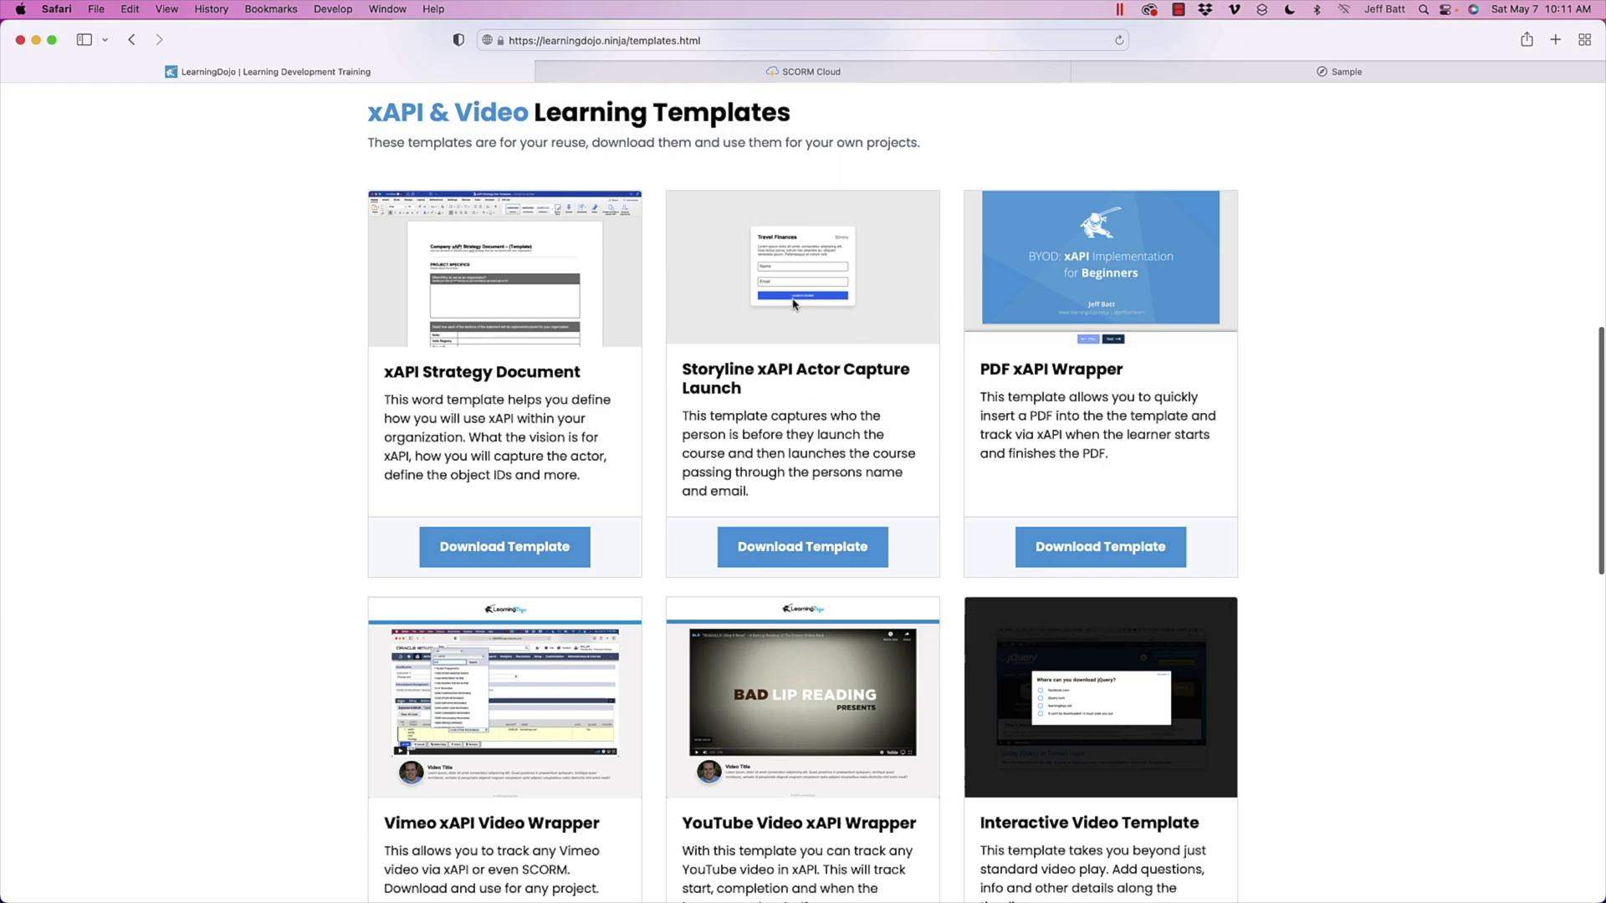